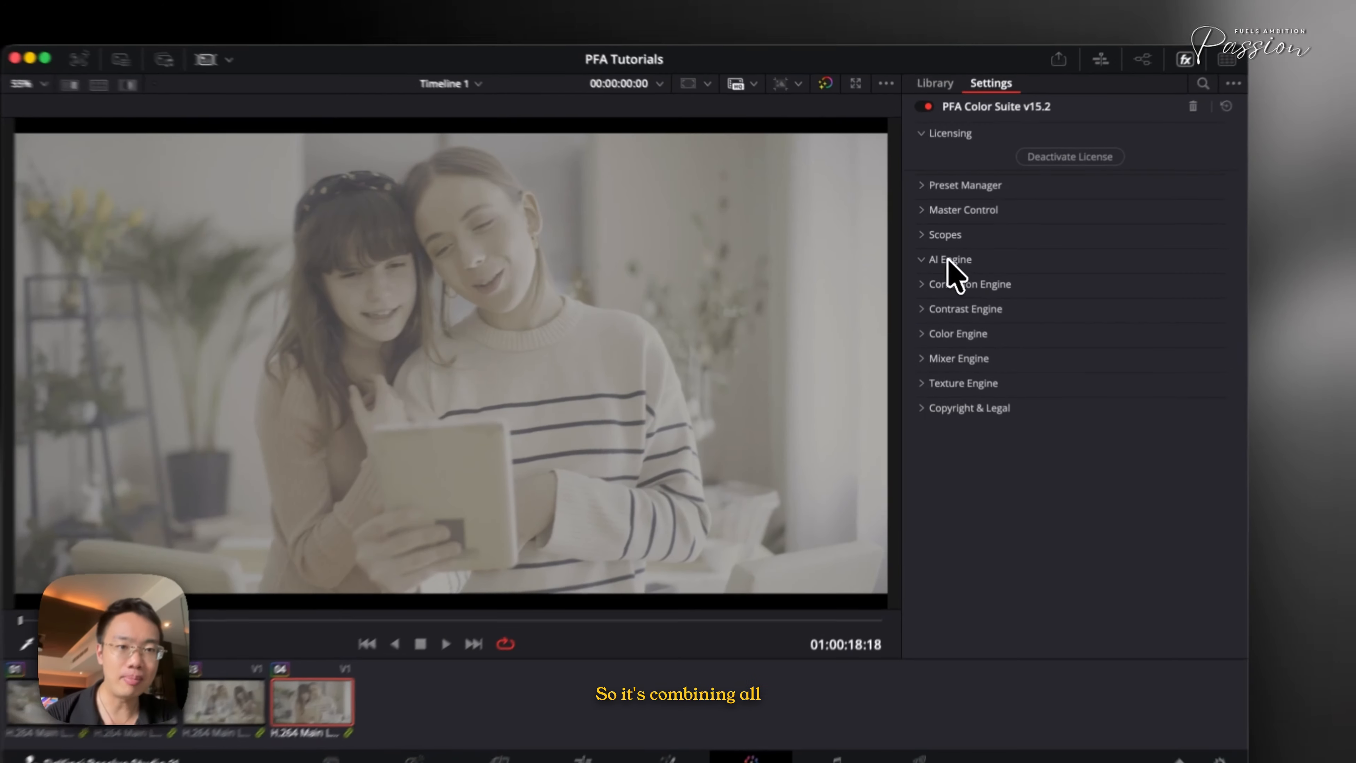
Expand and collapse the AI Engine, Correction Engine and Contrast Engine sections to inspect their tools
click(943, 257)
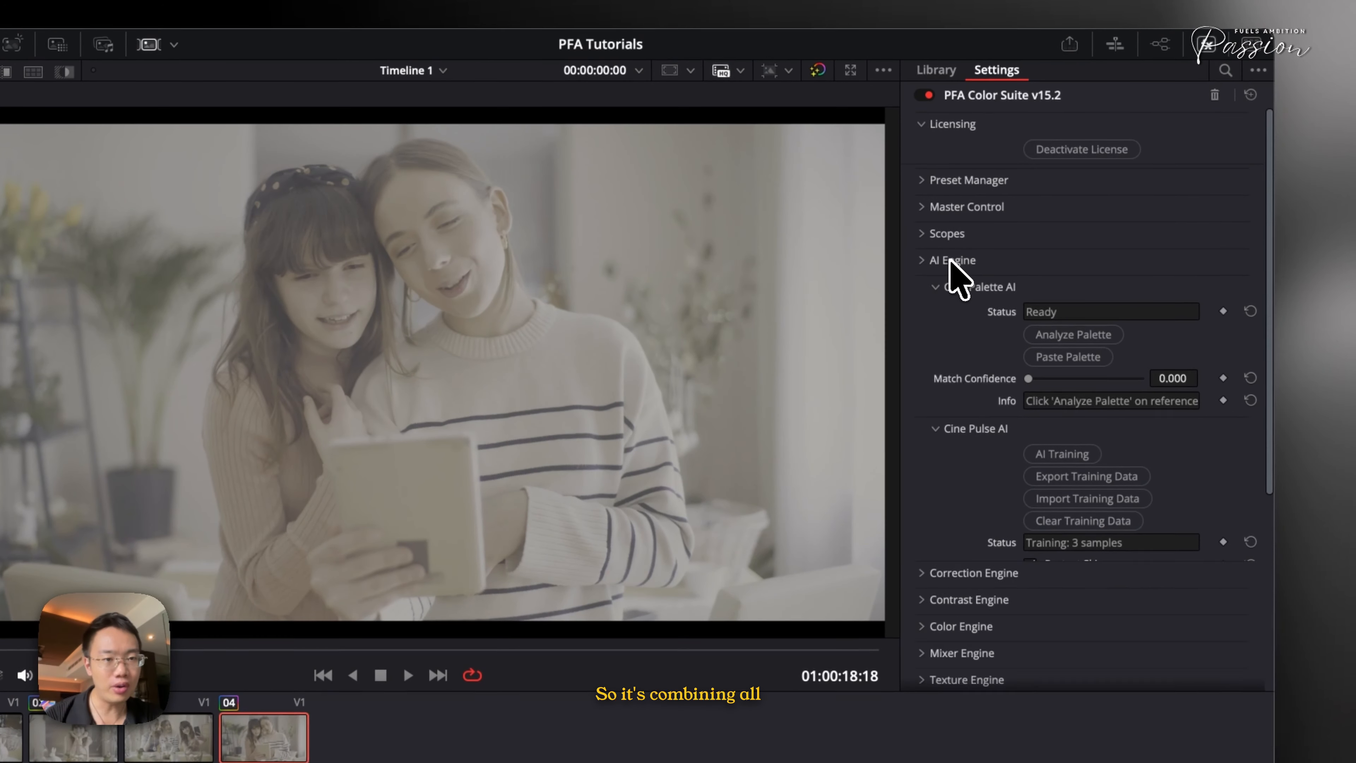
click(944, 258)
click(966, 287)
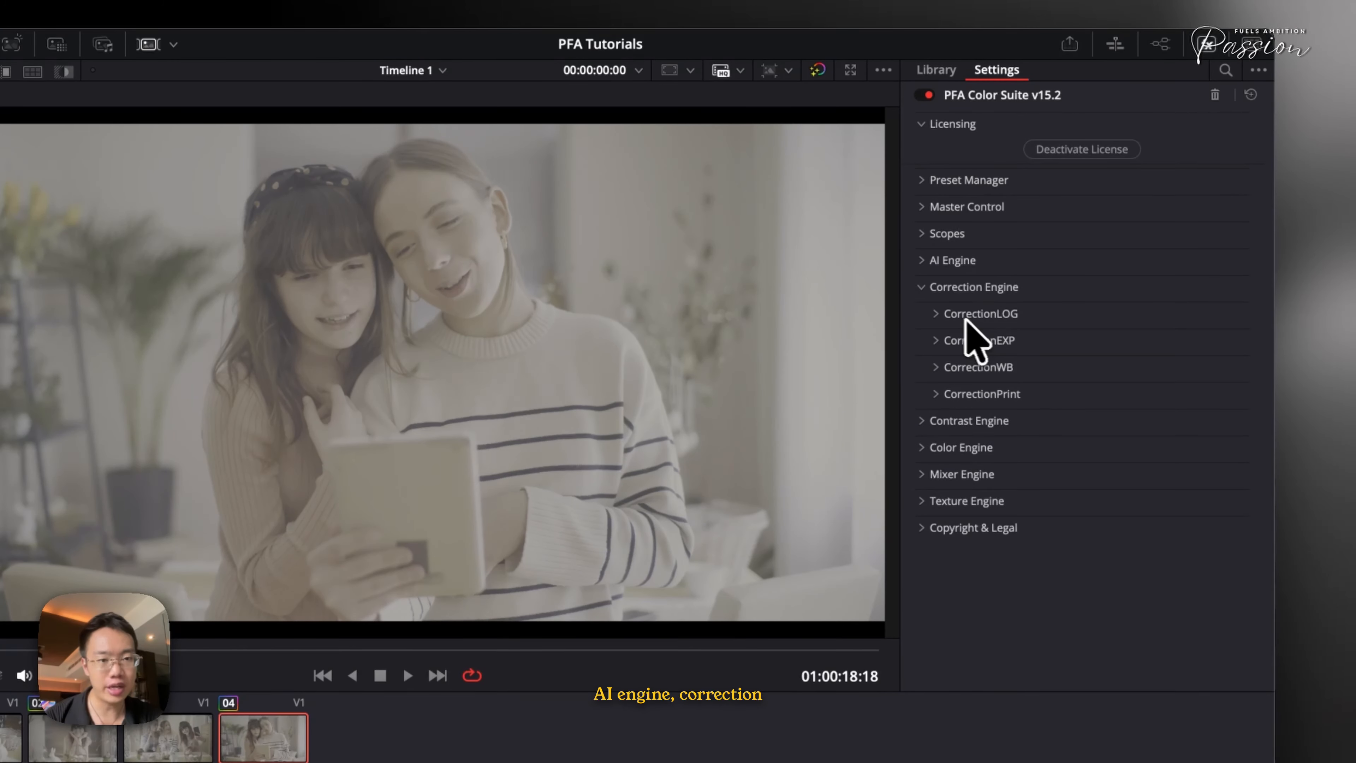
click(966, 290)
click(970, 313)
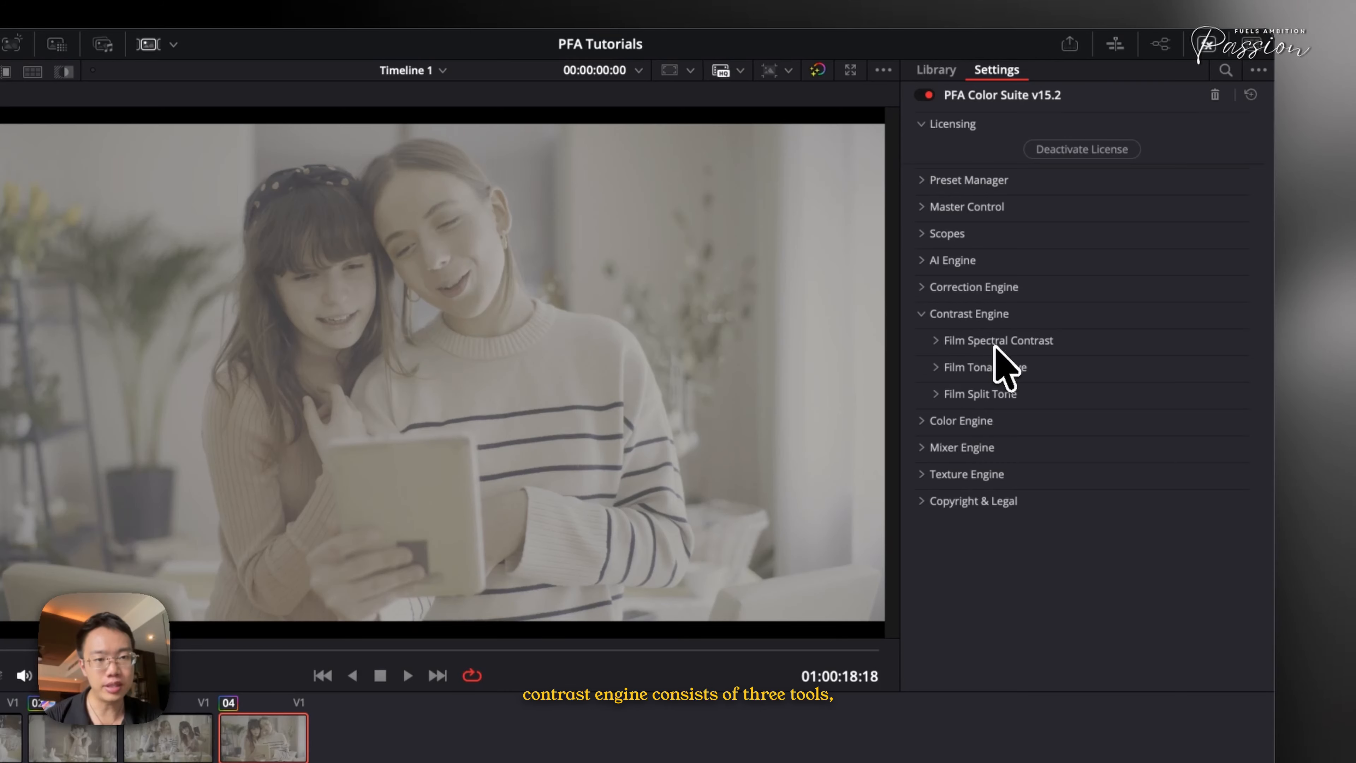
click(971, 315)
Expand and collapse the Color Engine, Mixer Engine and Texture Engine sections to inspect their tools
click(977, 342)
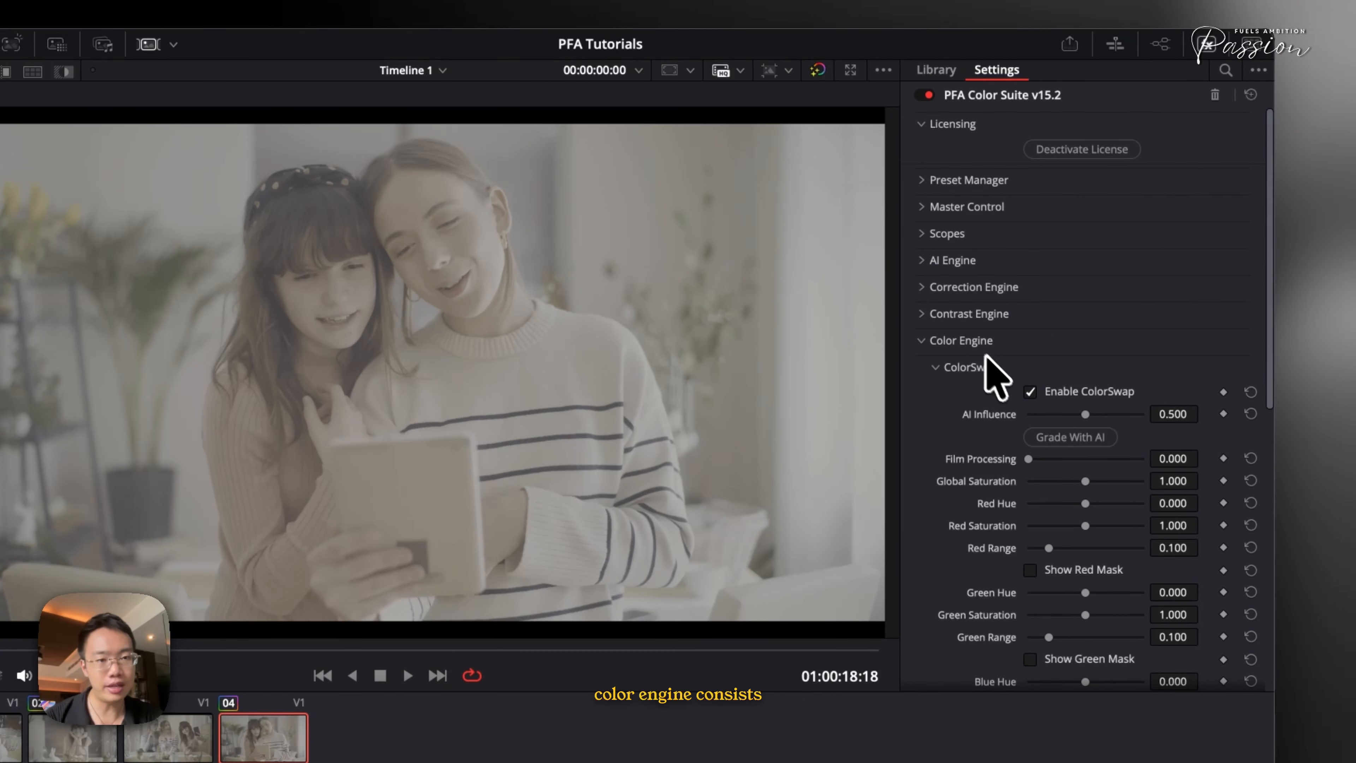
click(964, 372)
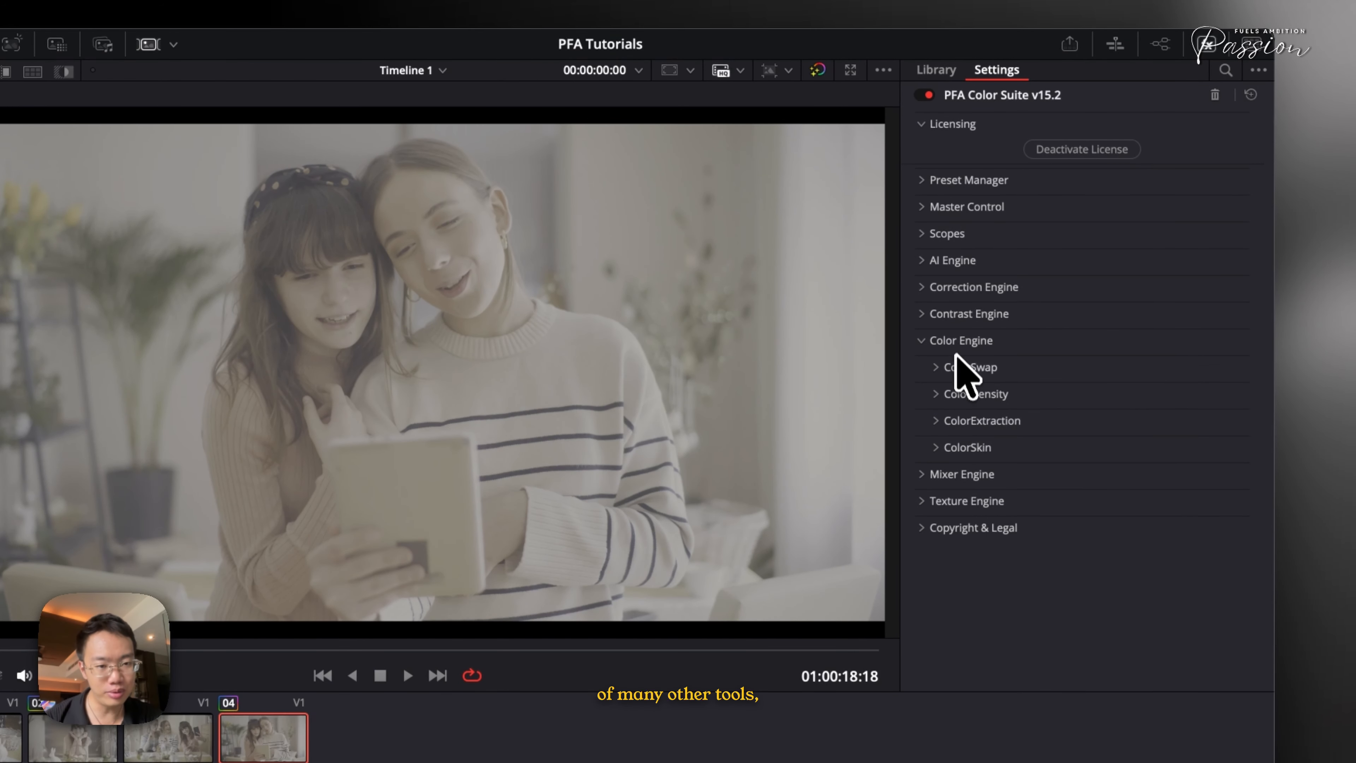
click(956, 344)
click(957, 369)
click(957, 372)
click(957, 398)
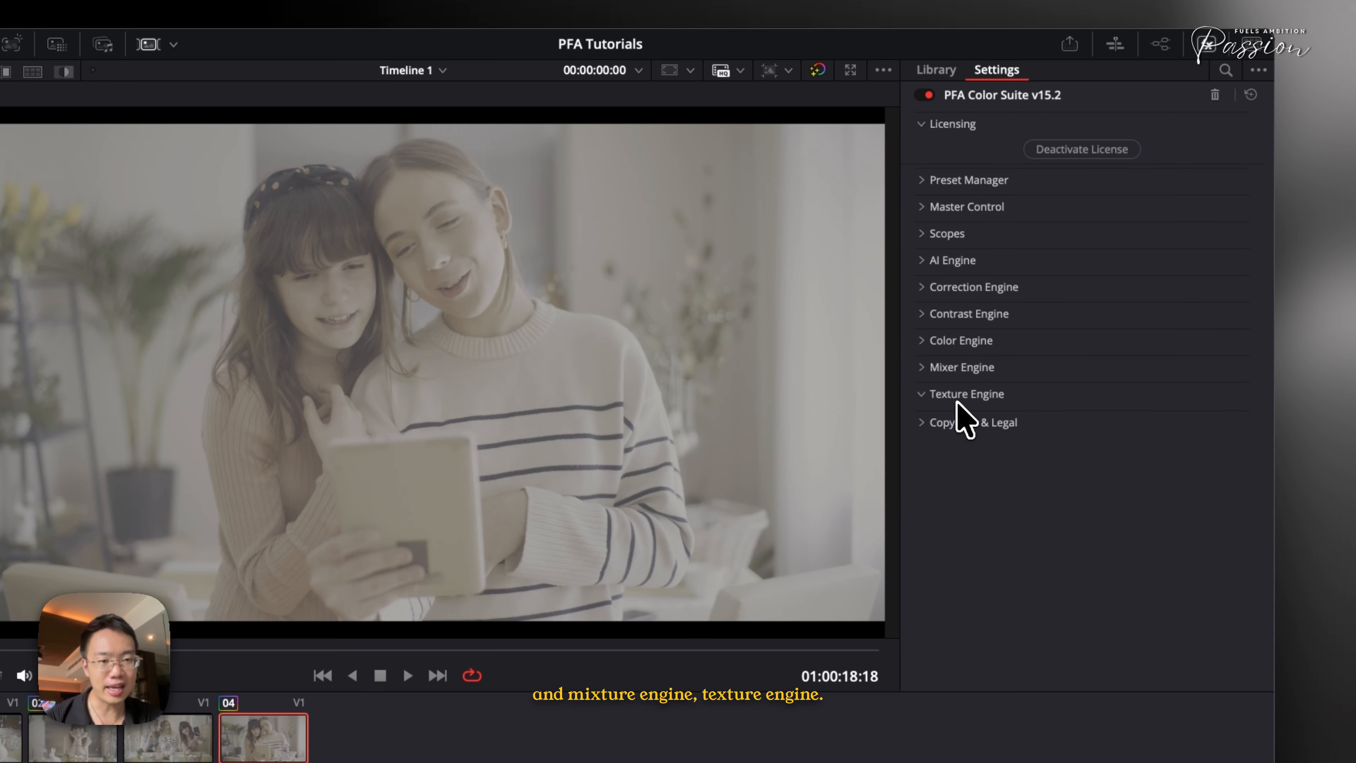
click(956, 399)
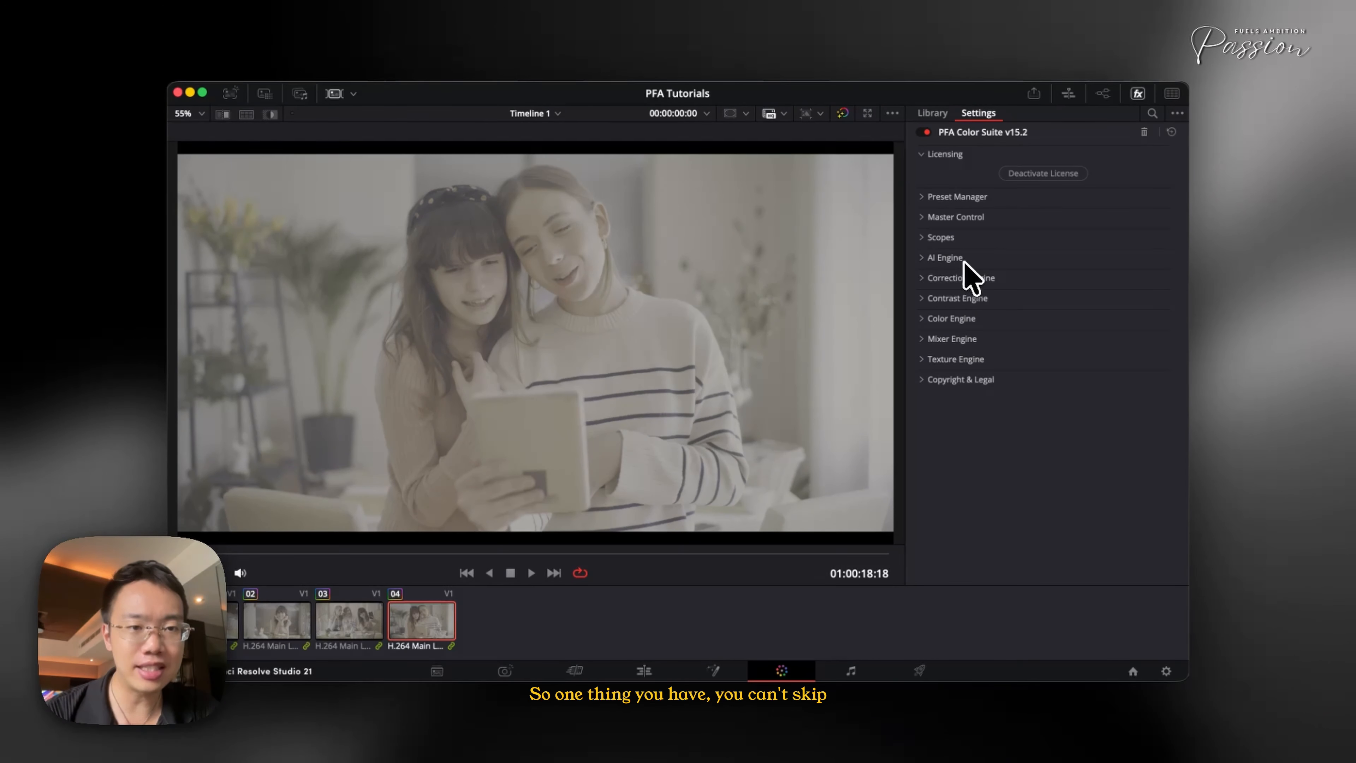
Open CorrectionLOG in the Correction Engine and run Grade With AI on the clip
click(961, 281)
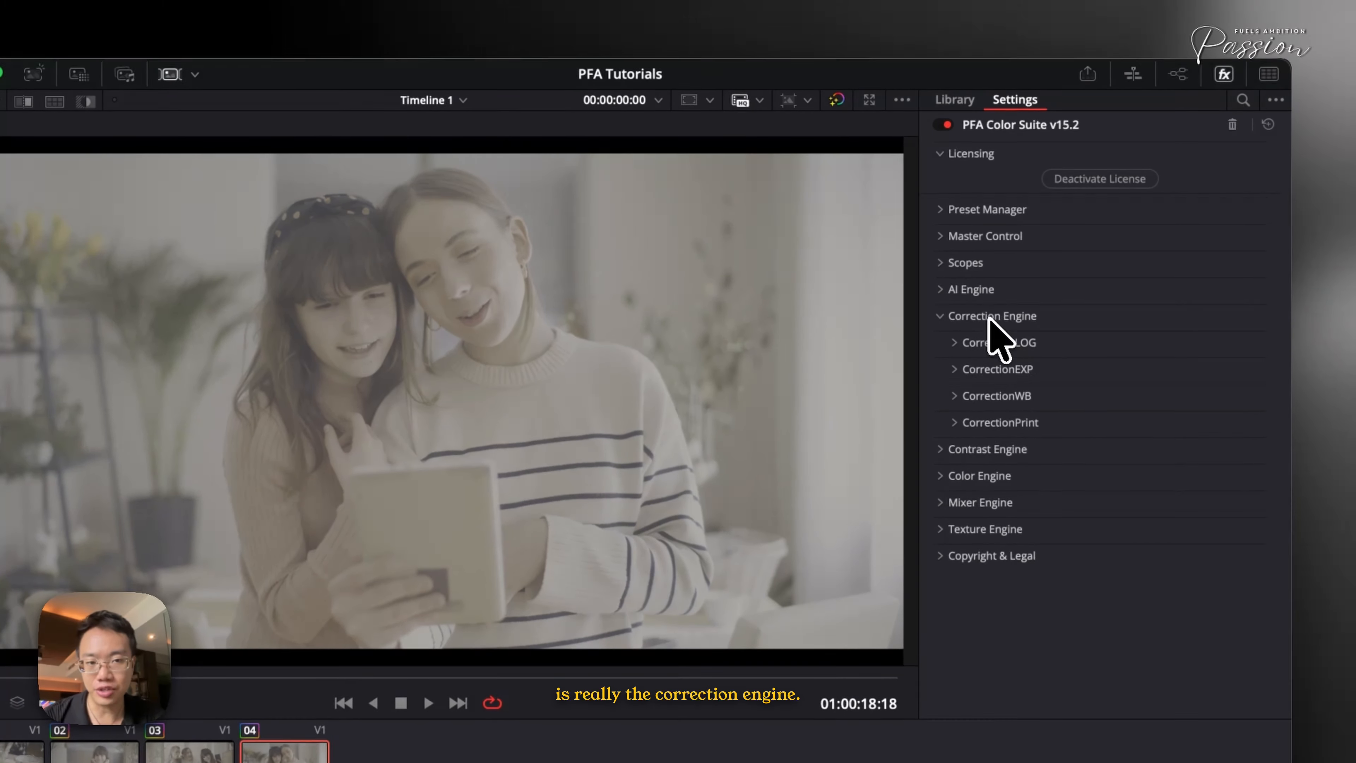
click(969, 298)
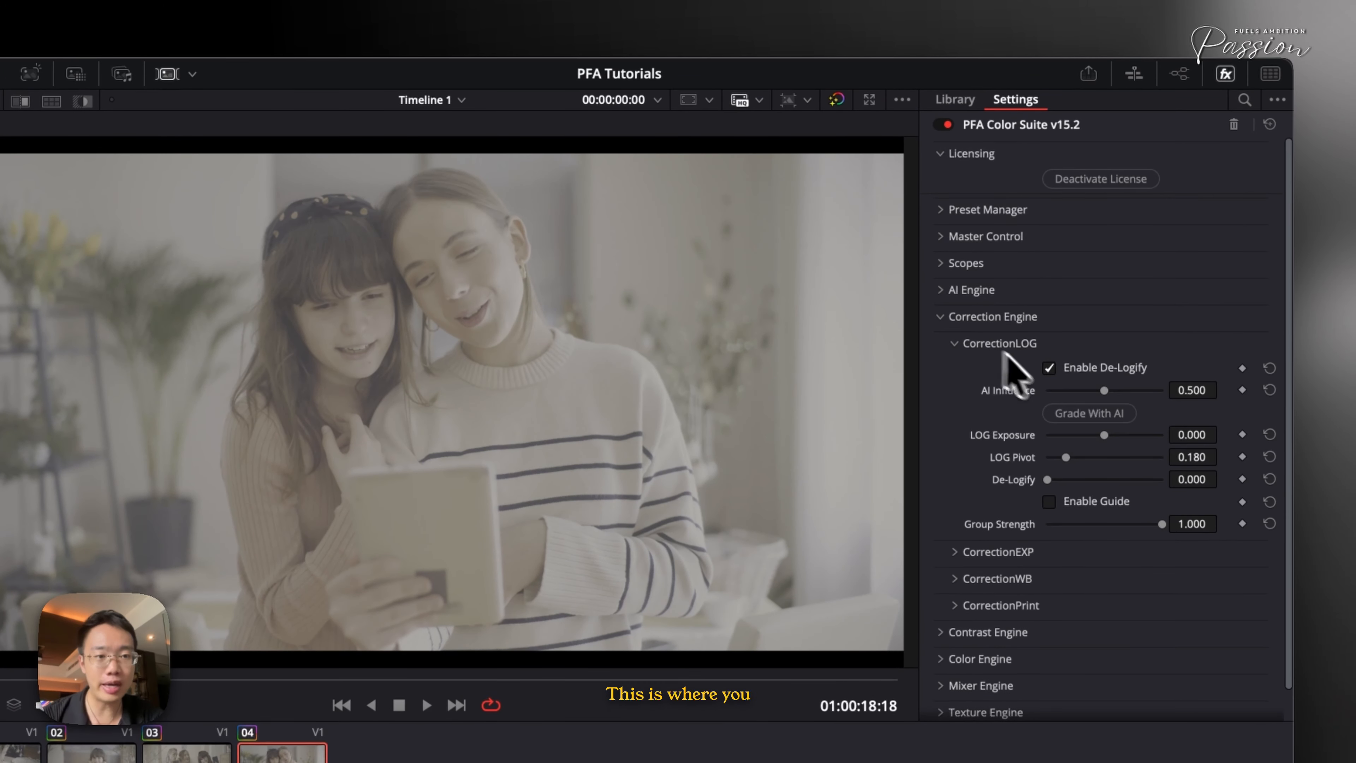
click(1075, 416)
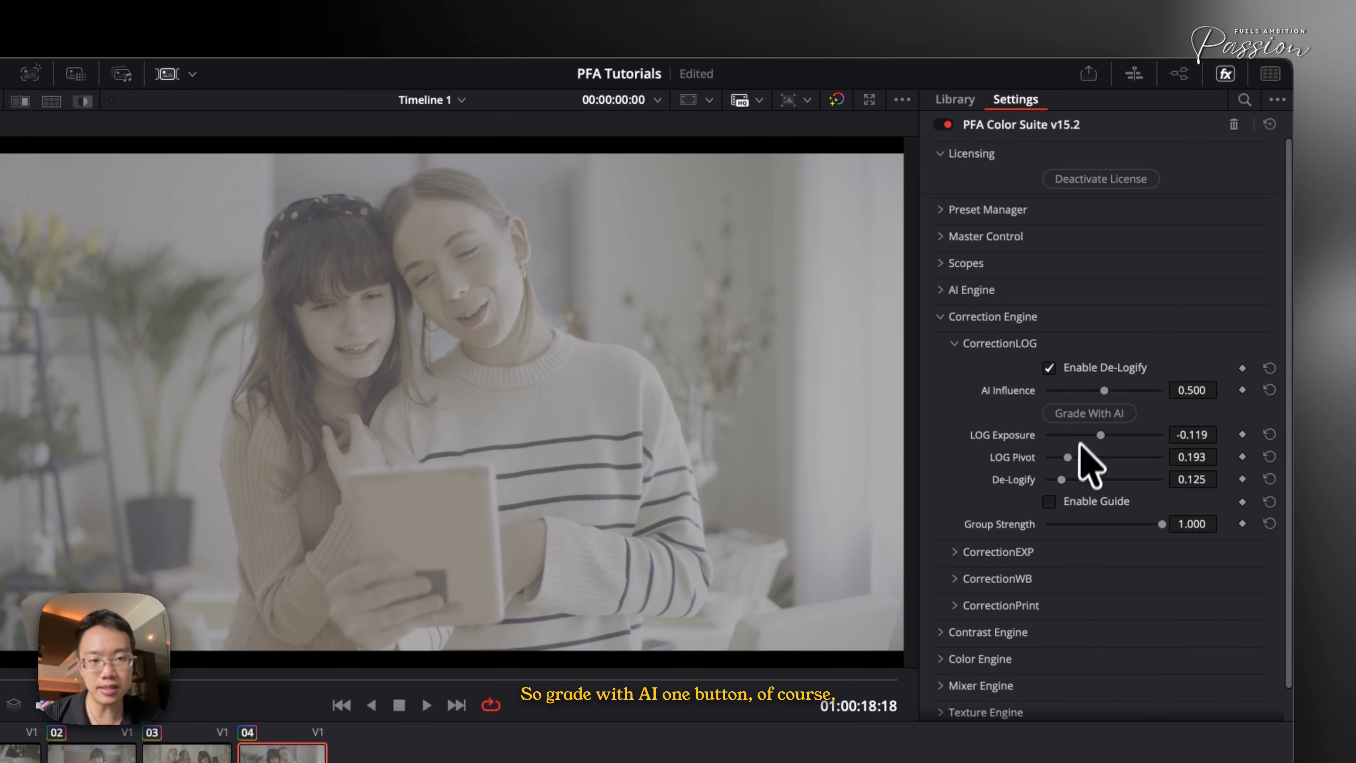
Adjust the CorrectionLOG sliders to set LOG Exposure about -1.13 and De-Logify about 0.71
drag(1069, 480, 1115, 479)
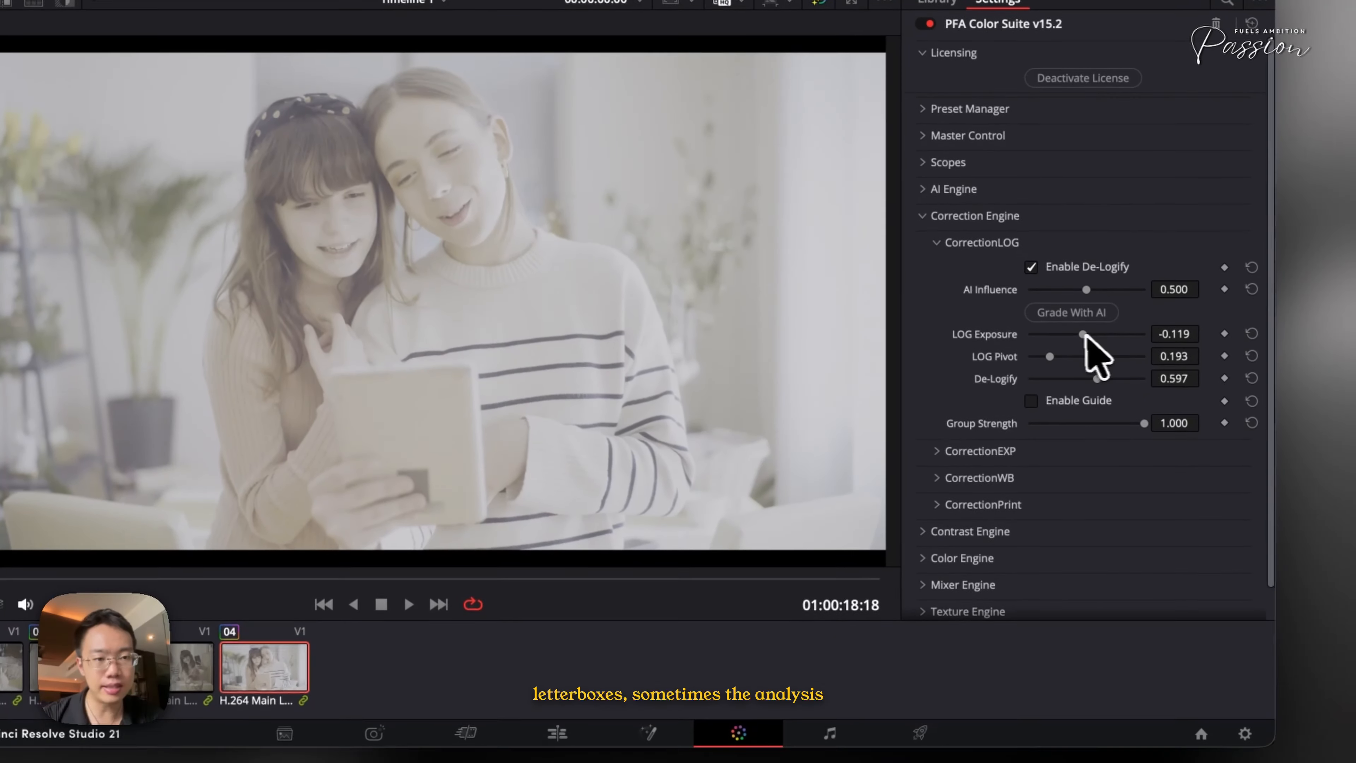
drag(1092, 378, 1062, 380)
drag(1051, 332, 1052, 330)
drag(1094, 374, 1106, 374)
drag(1052, 329, 1049, 331)
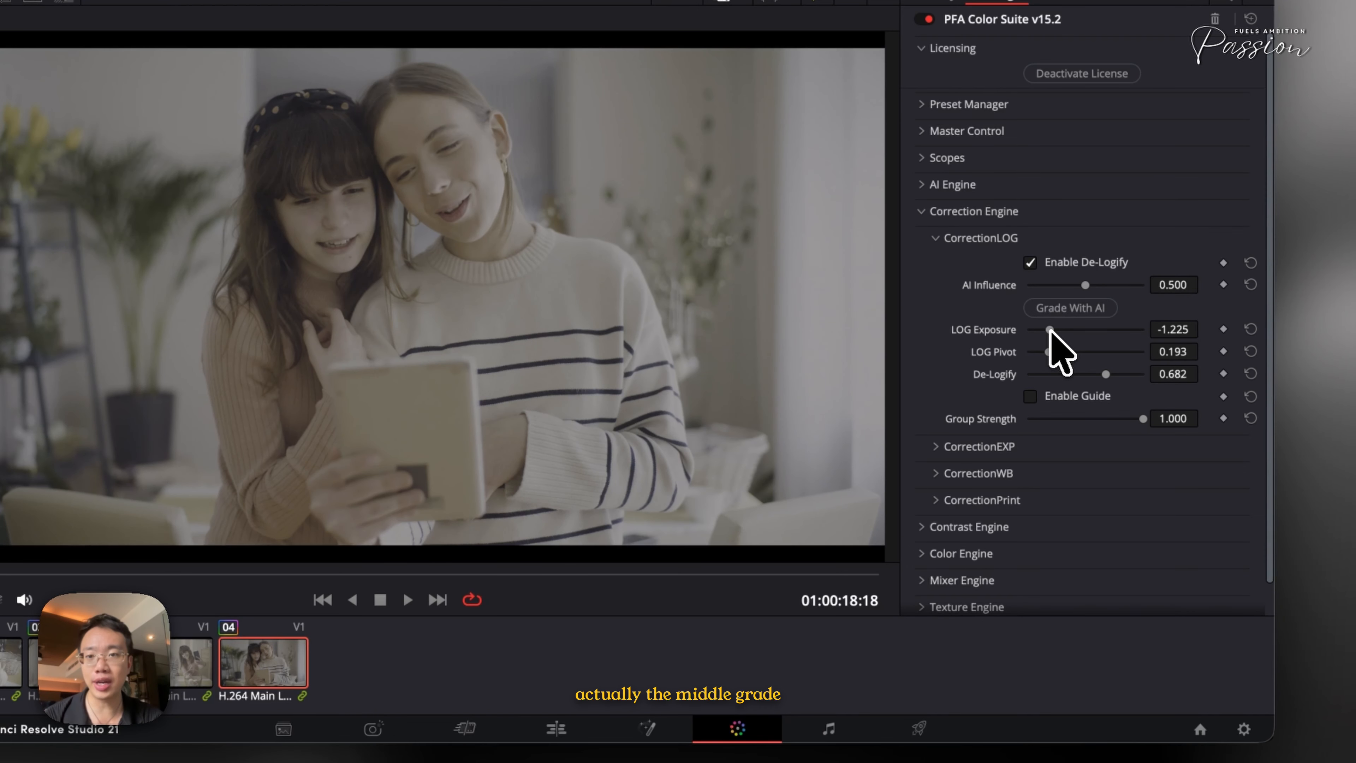
drag(1049, 331, 1054, 335)
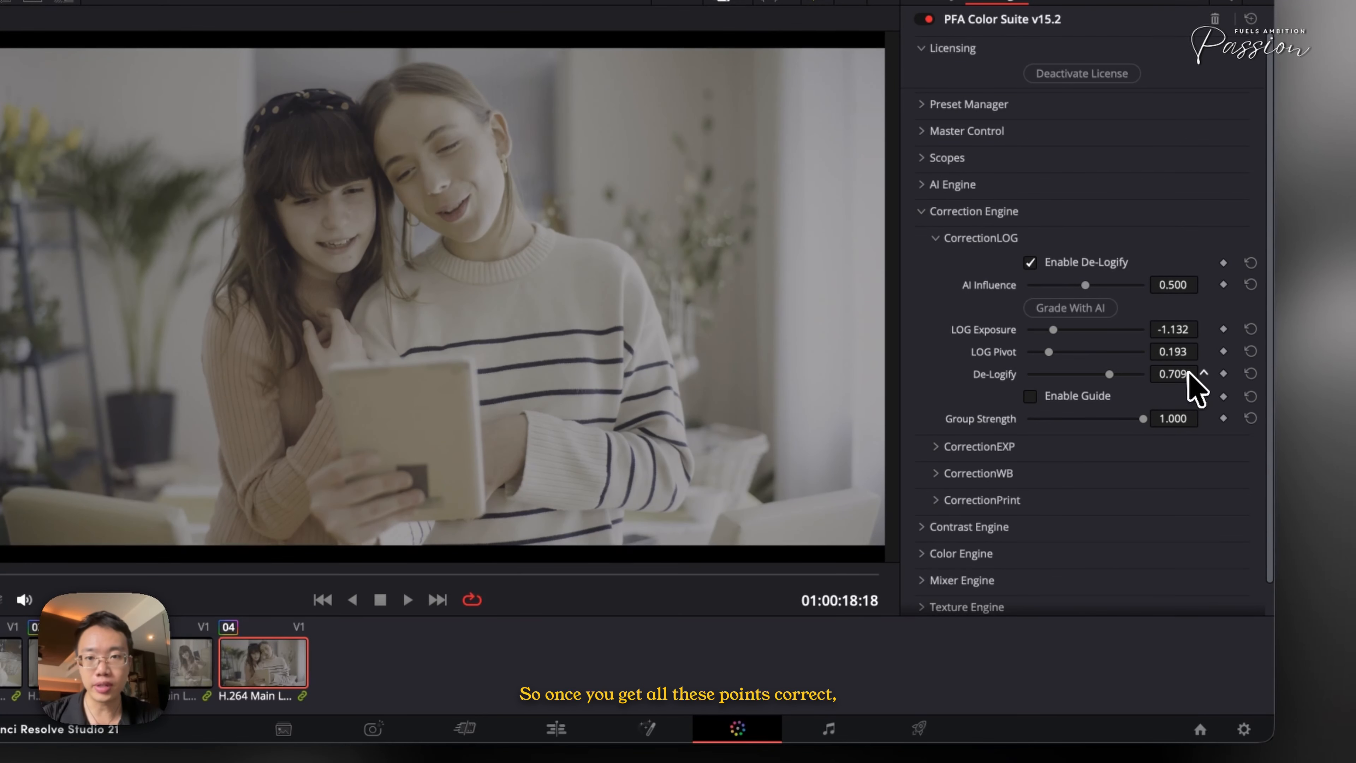
Toggle Enable De-Logify off and back on to compare the correction, and close the CorrectionLOG section
click(1082, 267)
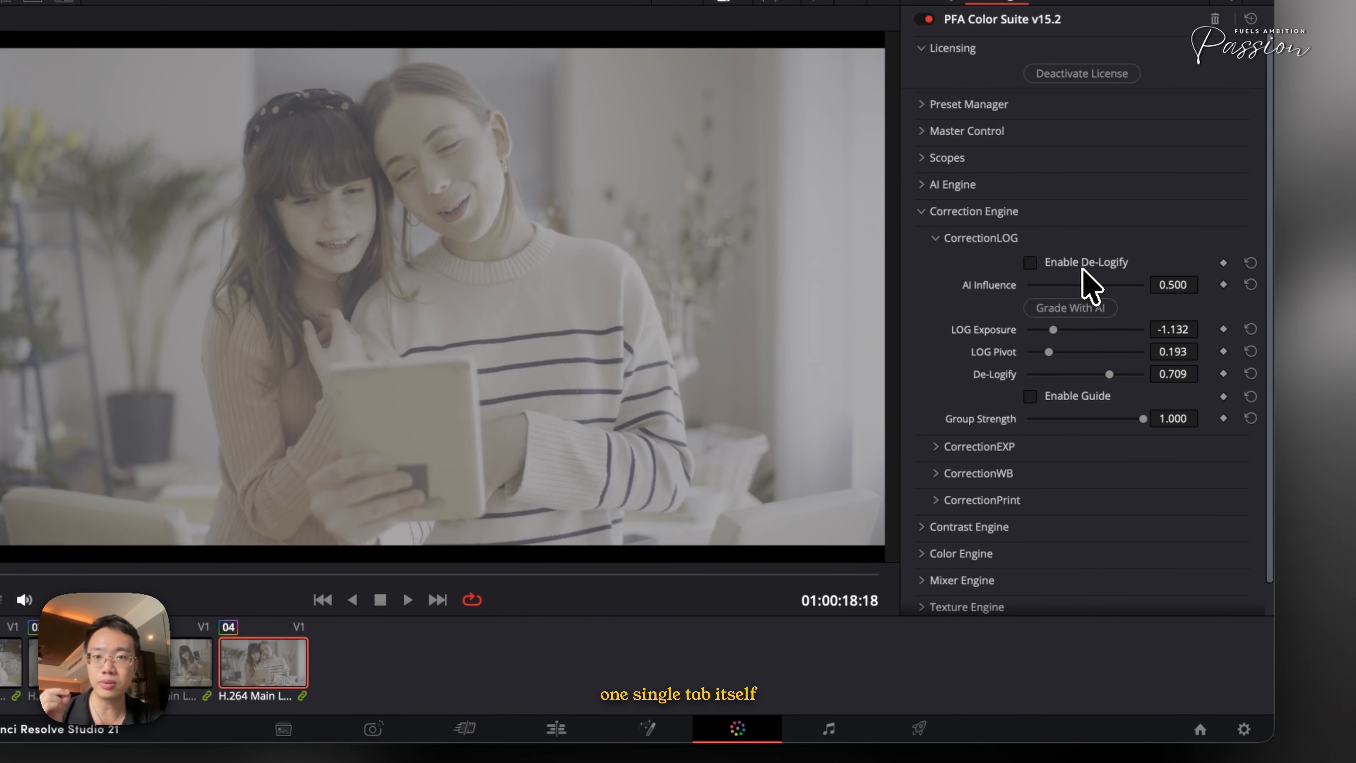
click(1082, 269)
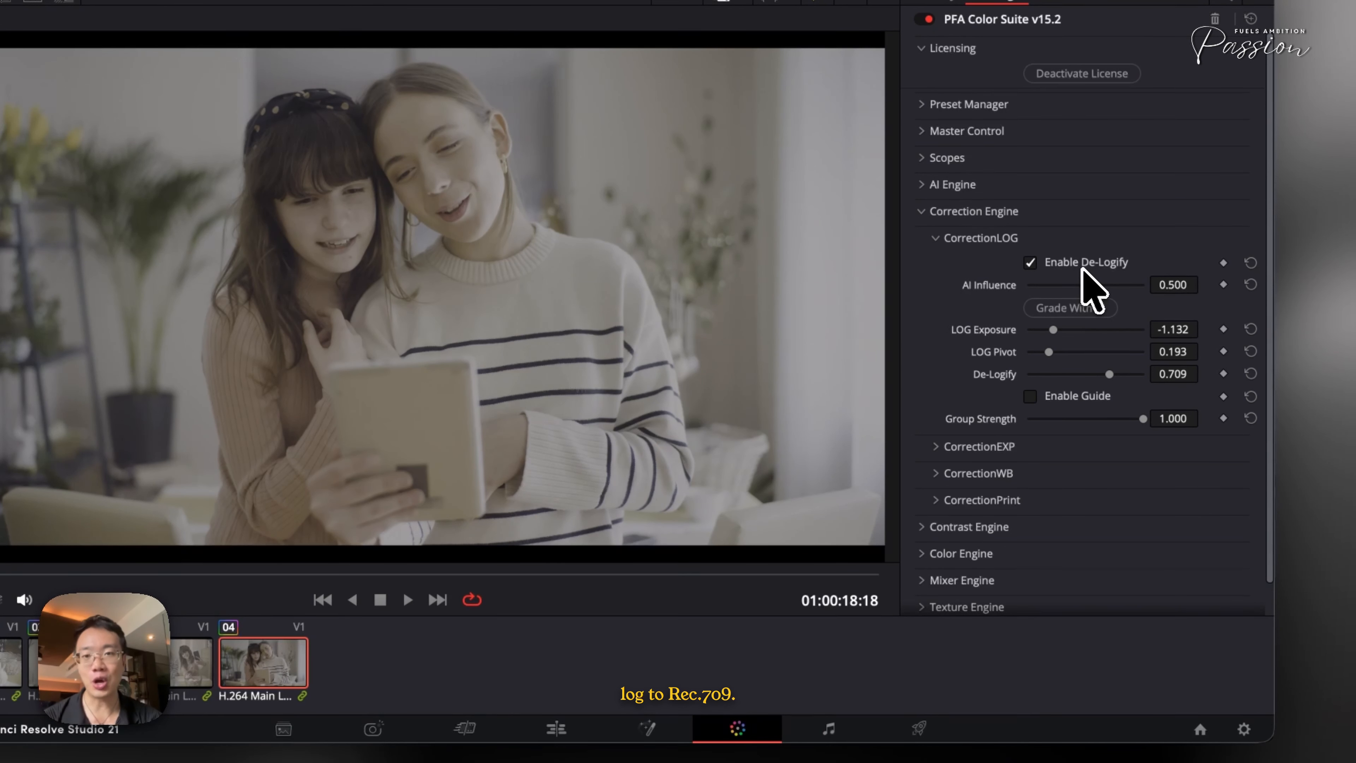
click(997, 239)
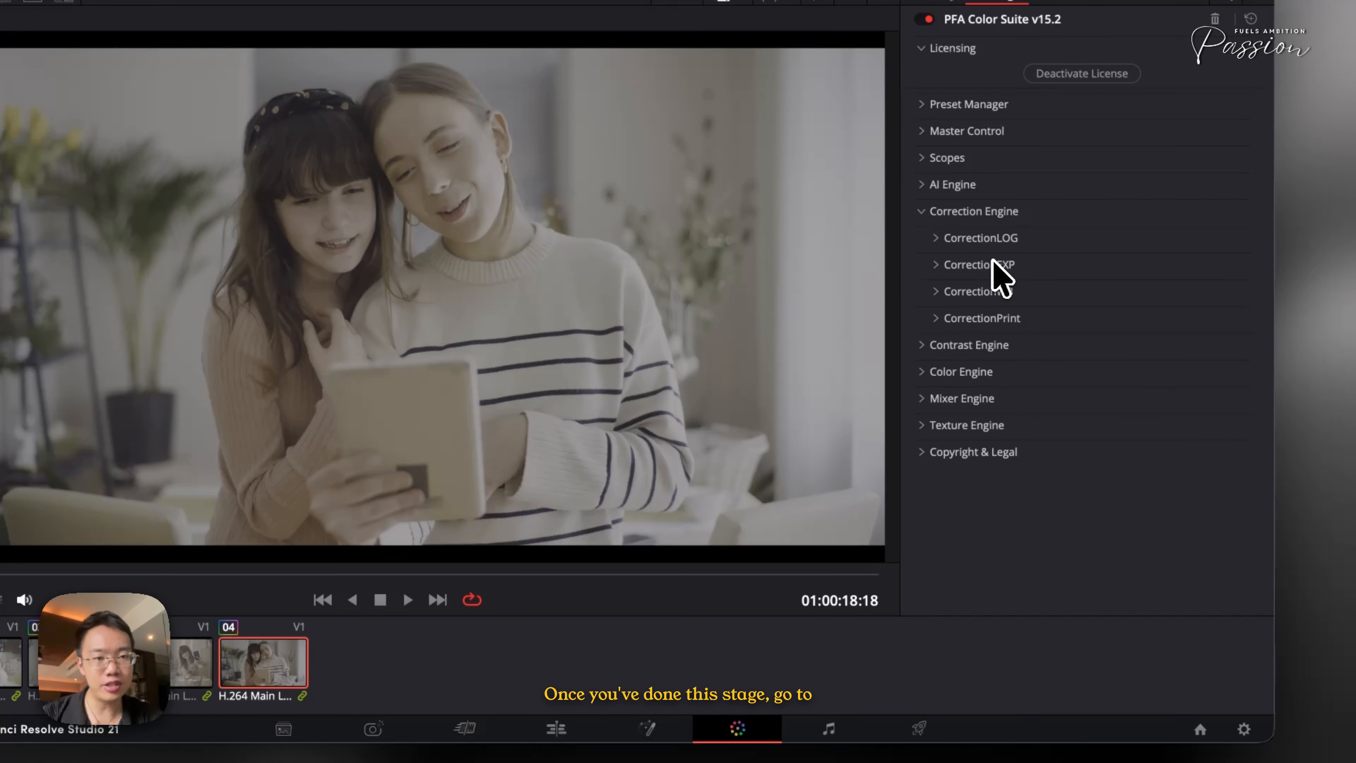
Open the CorrectionPrint section and enable Film Emulation
click(999, 265)
click(977, 266)
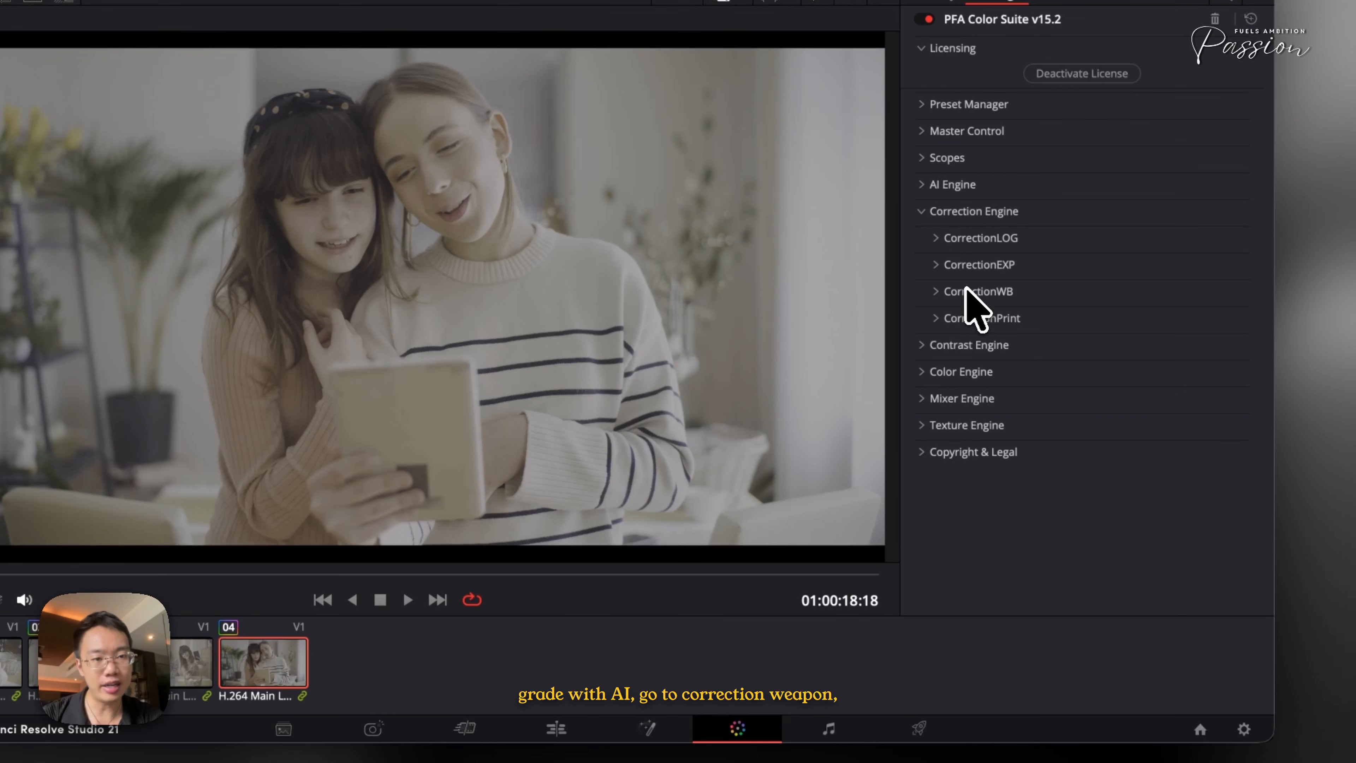
click(976, 292)
click(980, 293)
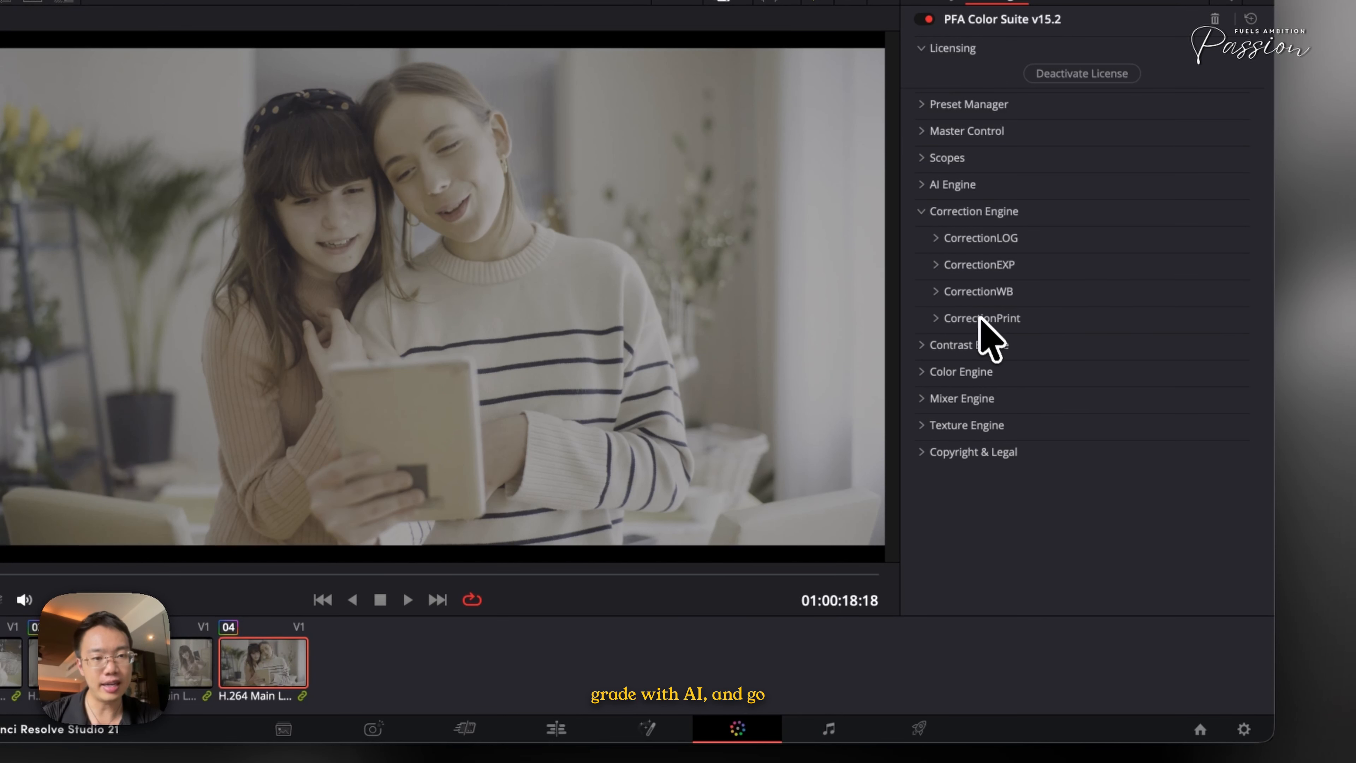
click(982, 318)
click(1053, 345)
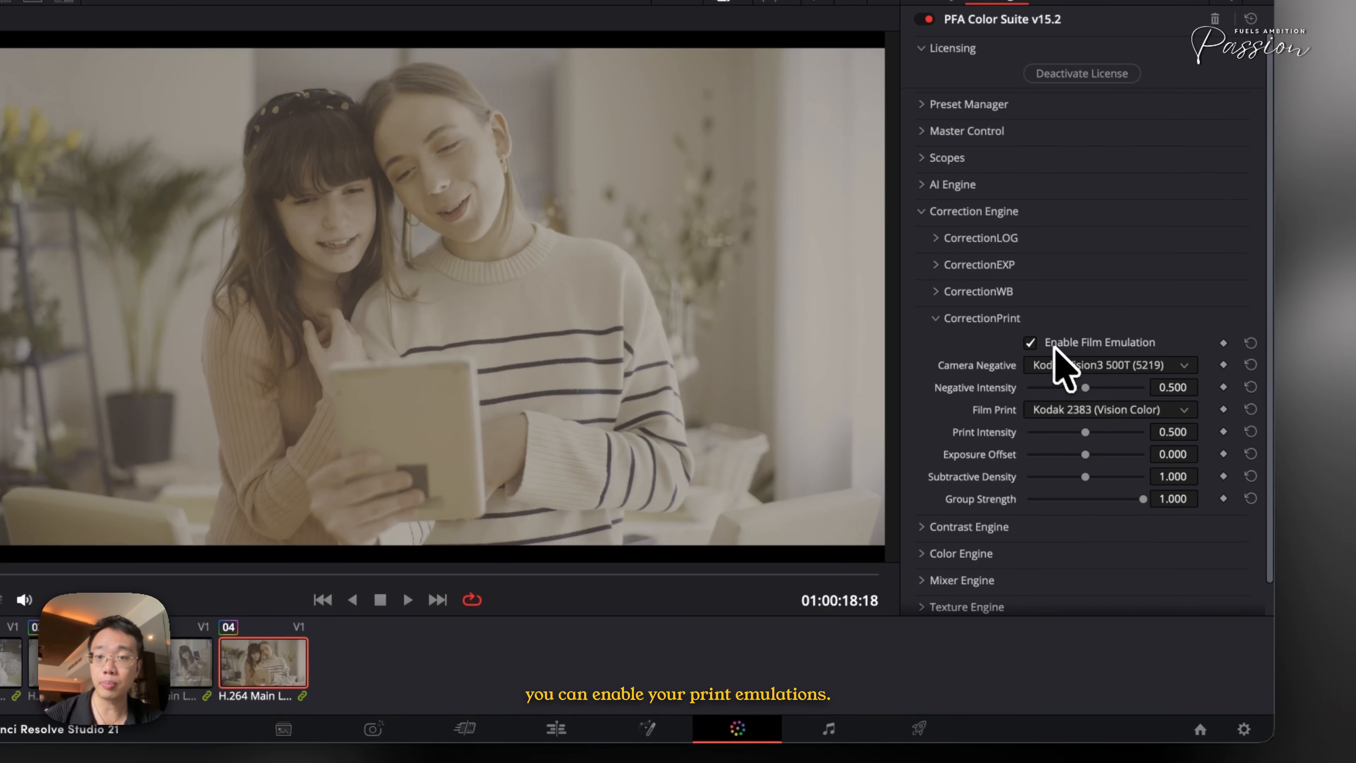
Choose Kodak Aerocolor IV (2460) as camera negative and Fuji 3521 (Modern Clinical) as film print, and lower Negative Intensity to about 0.40
click(1086, 368)
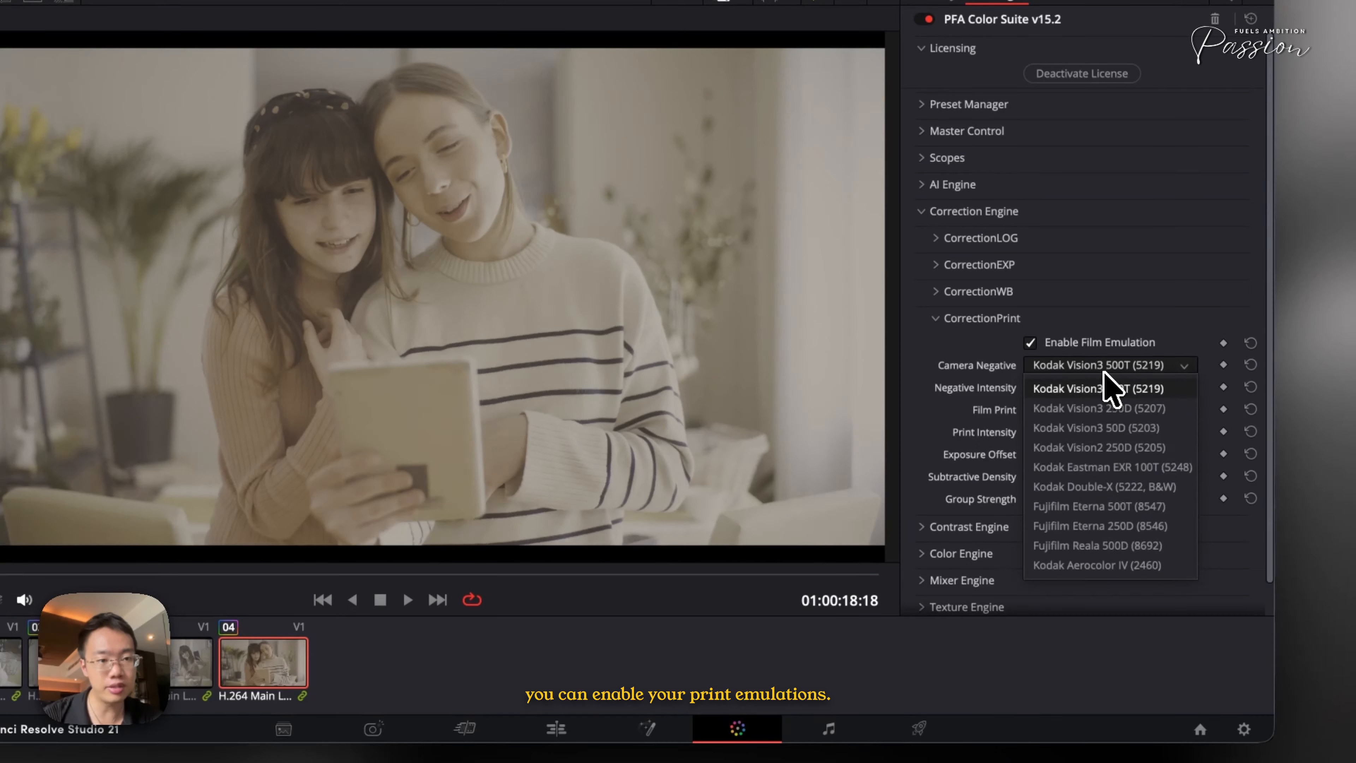
click(1109, 566)
click(1101, 410)
click(1124, 607)
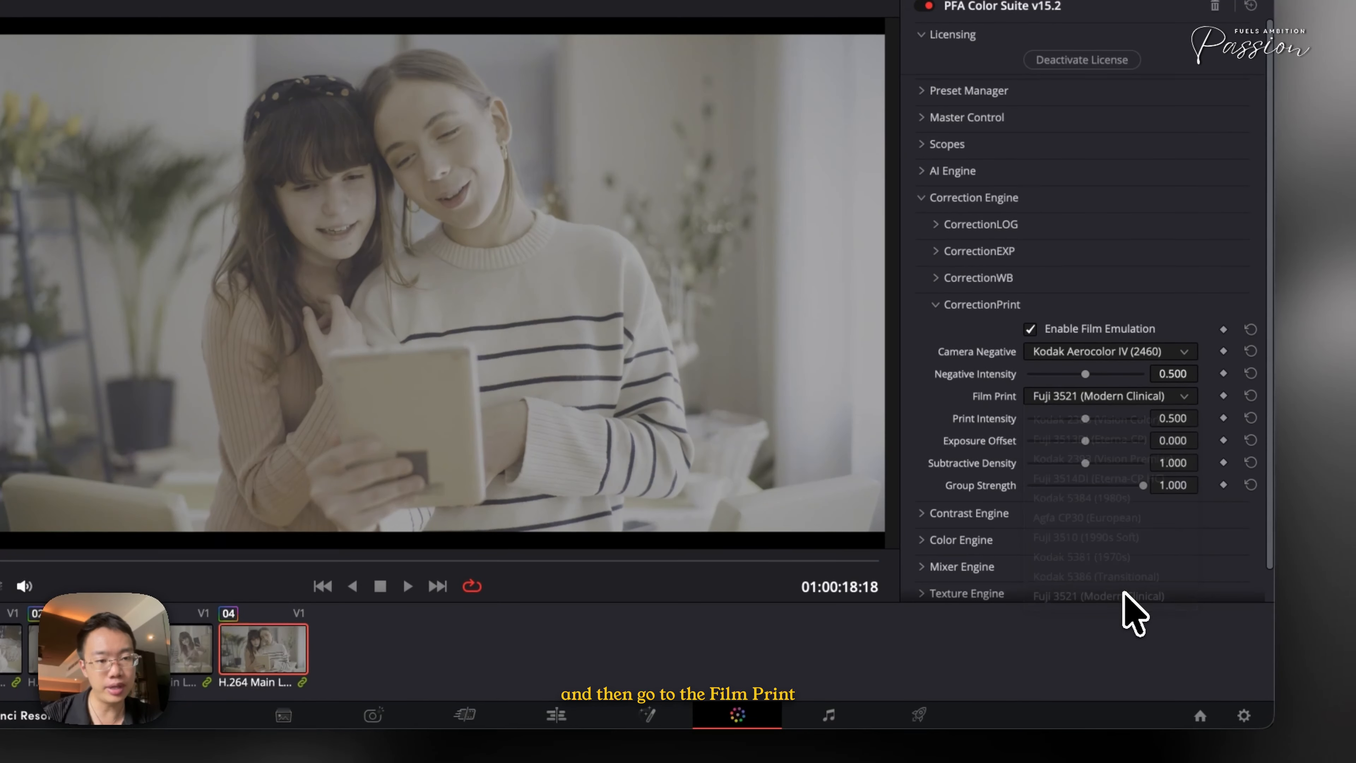
drag(1088, 369, 1073, 372)
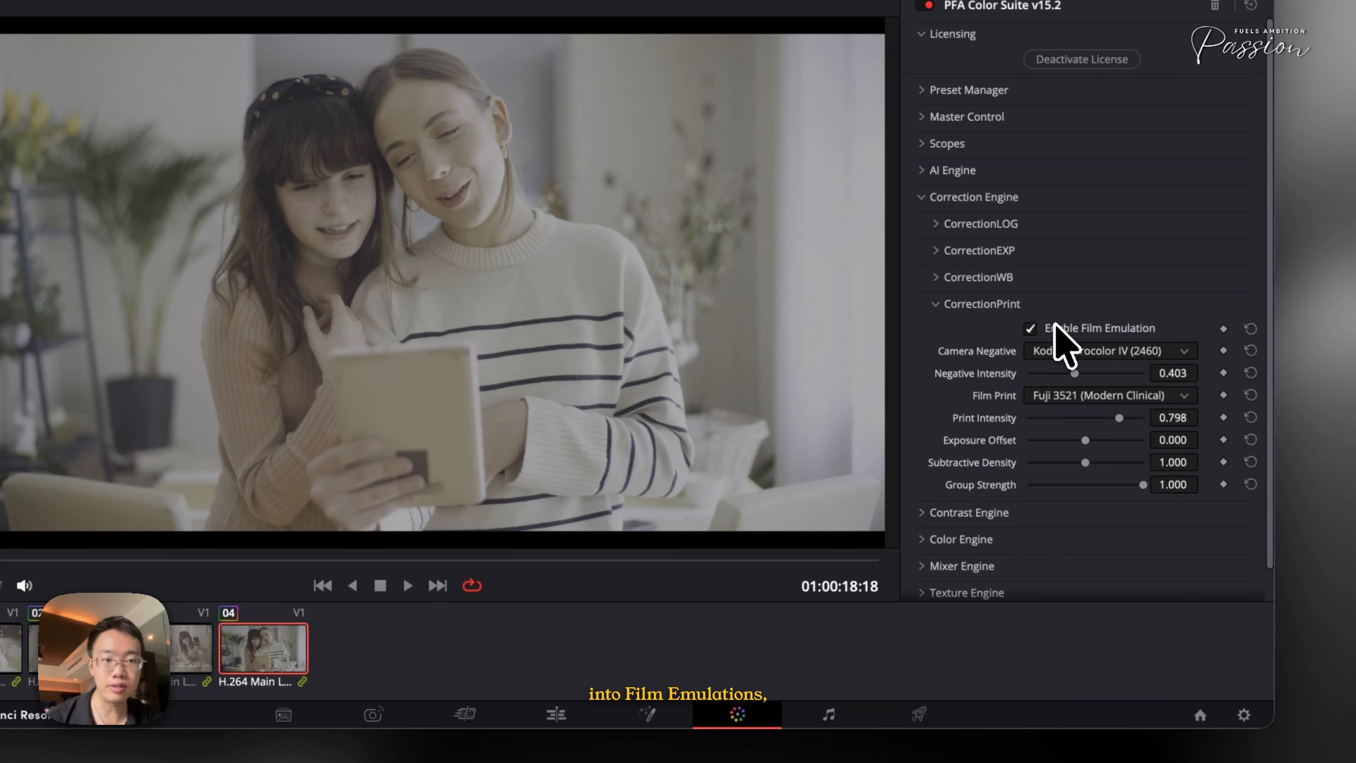
Collapse the Correction Engine and briefly open the AI, Contrast, Color and Mixer Engine sections
click(982, 303)
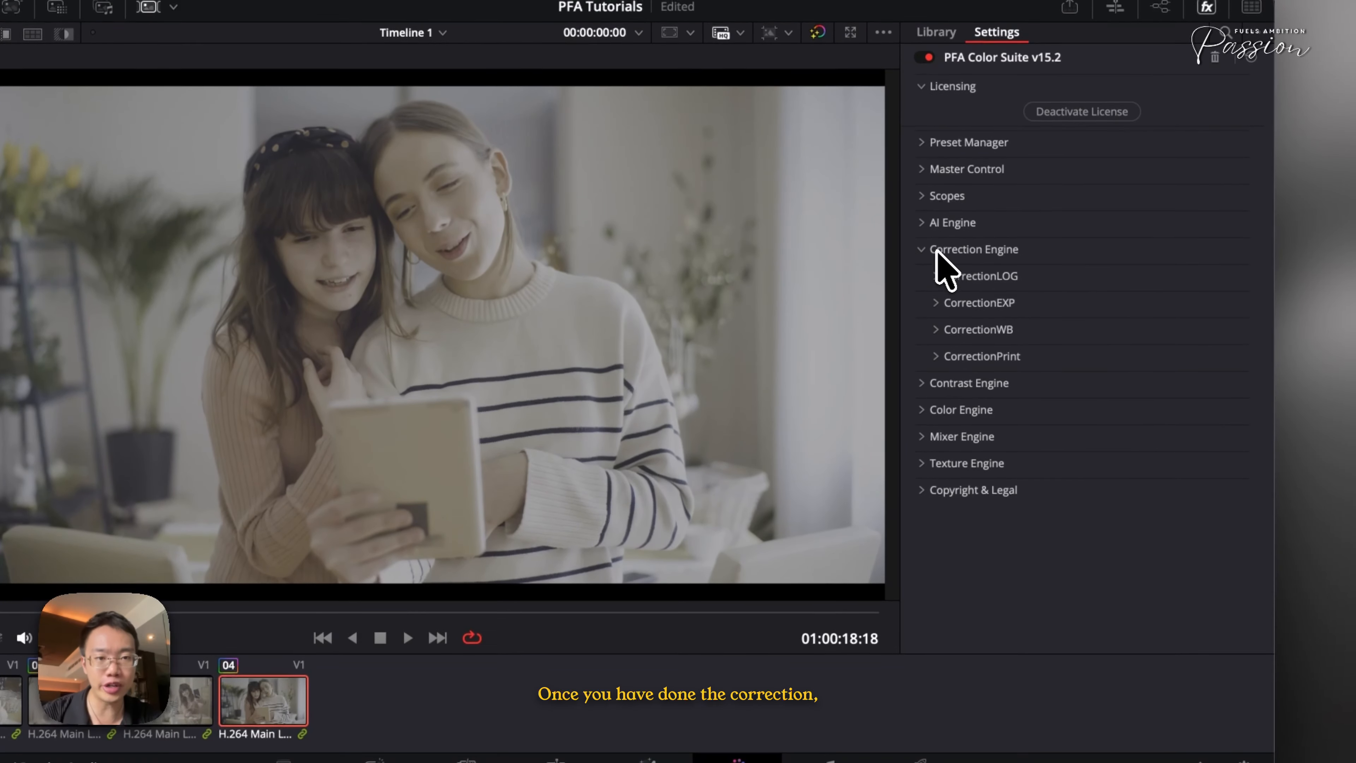
click(937, 197)
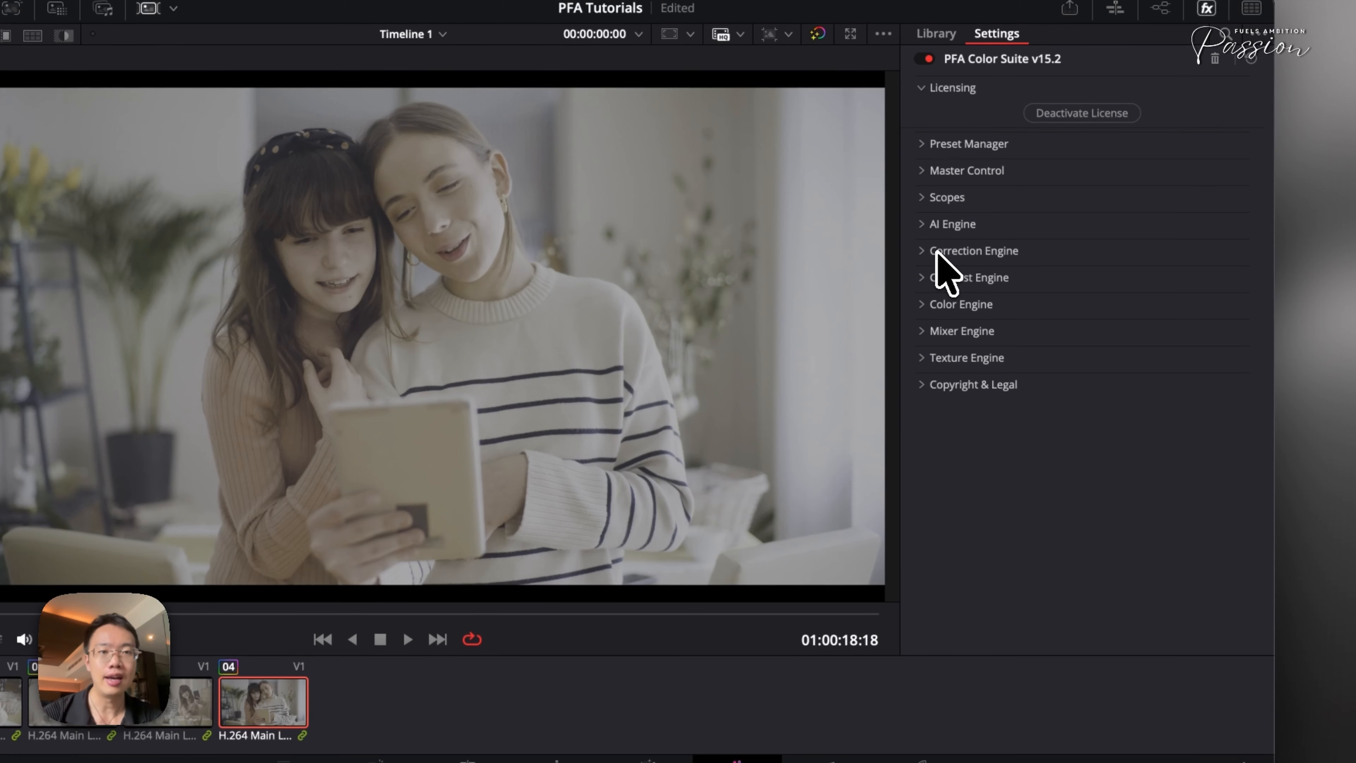
click(943, 228)
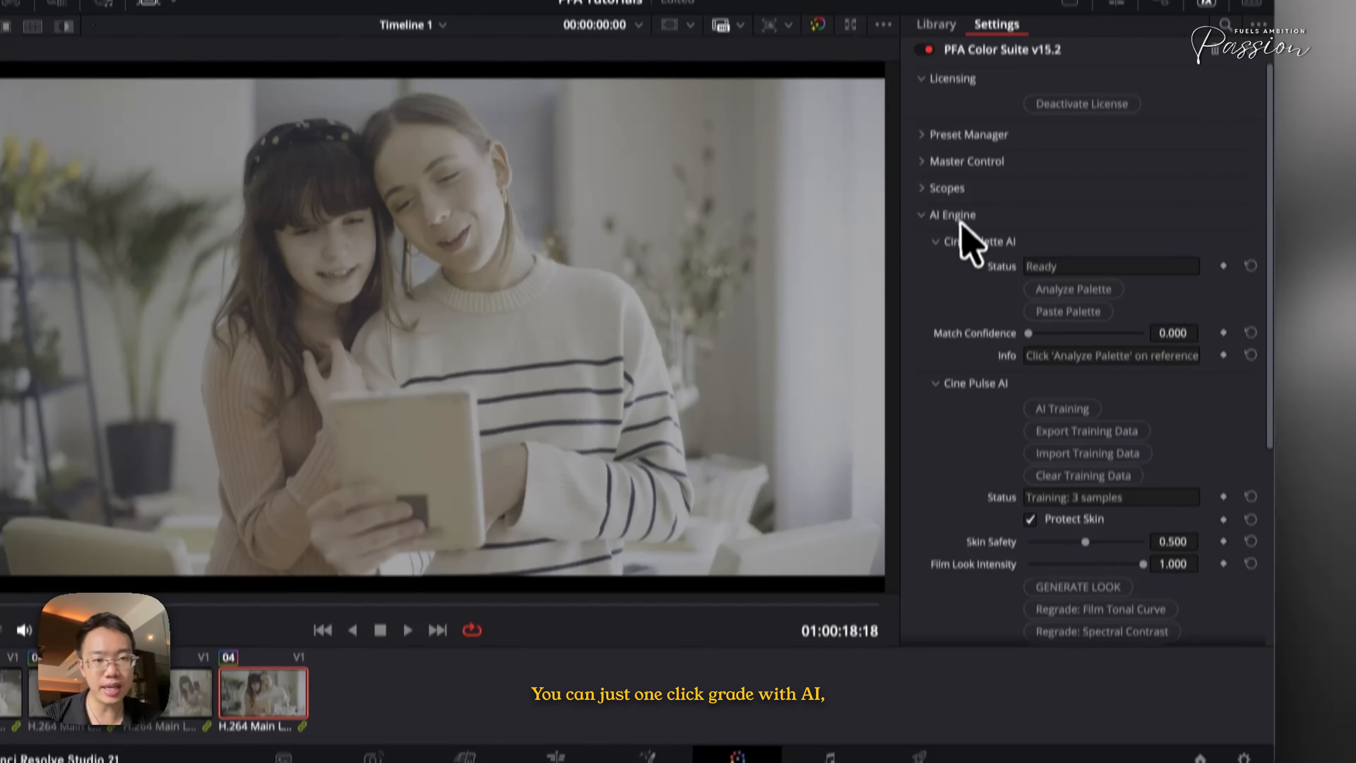
click(955, 201)
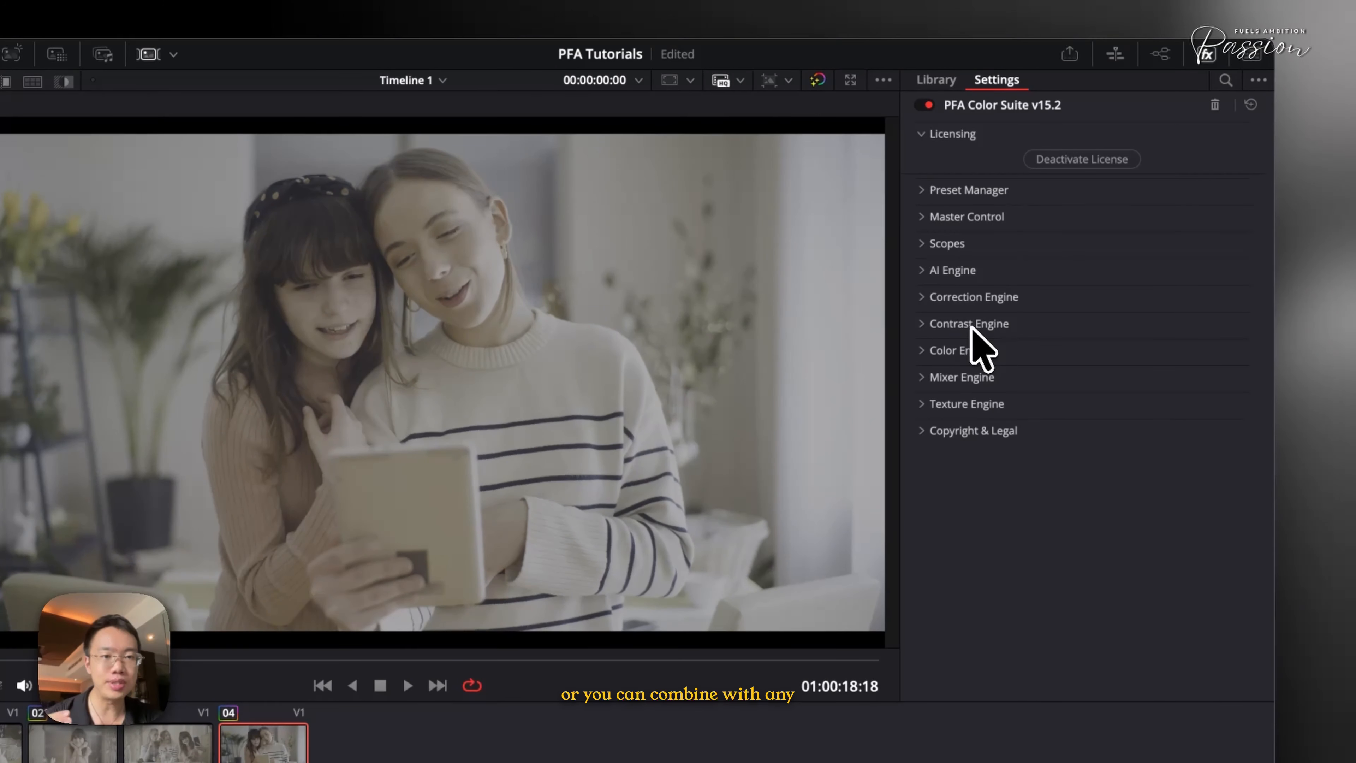
click(984, 325)
click(980, 325)
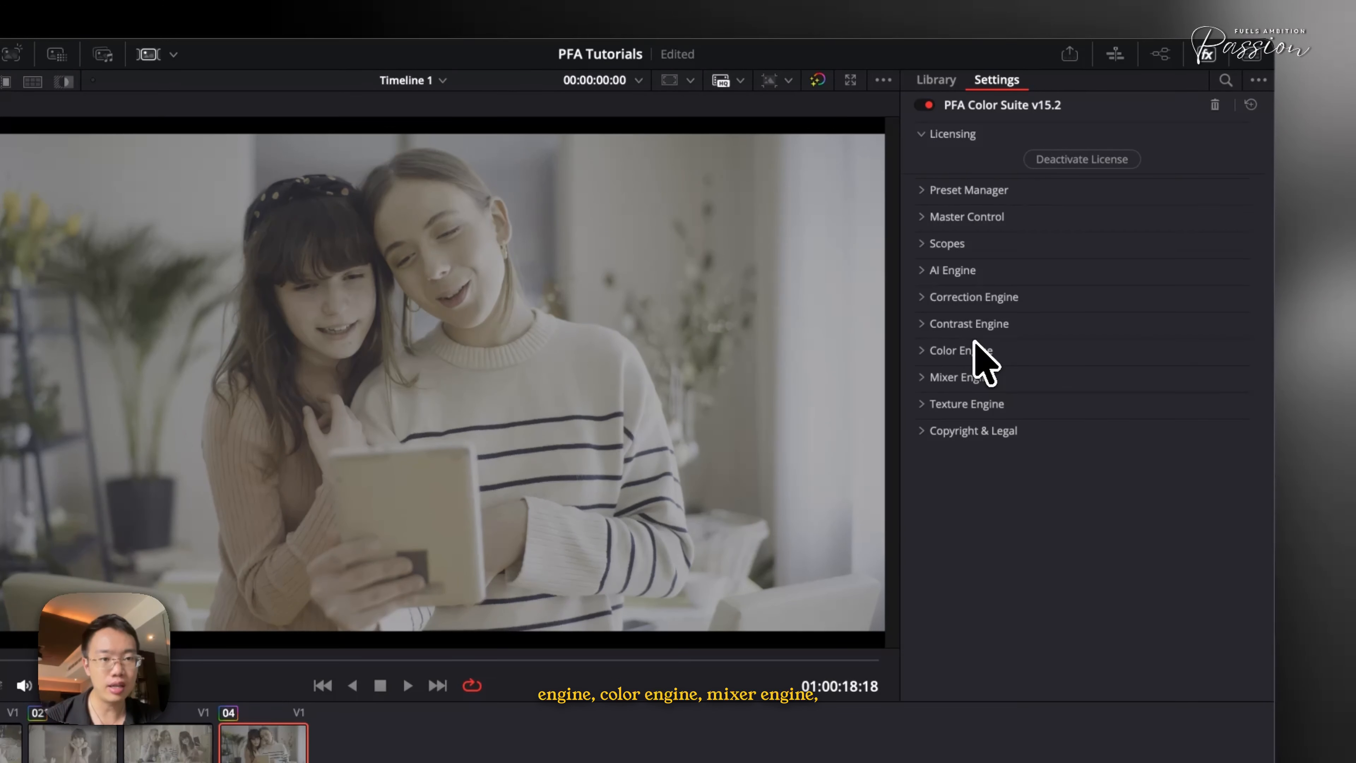
click(972, 346)
click(972, 379)
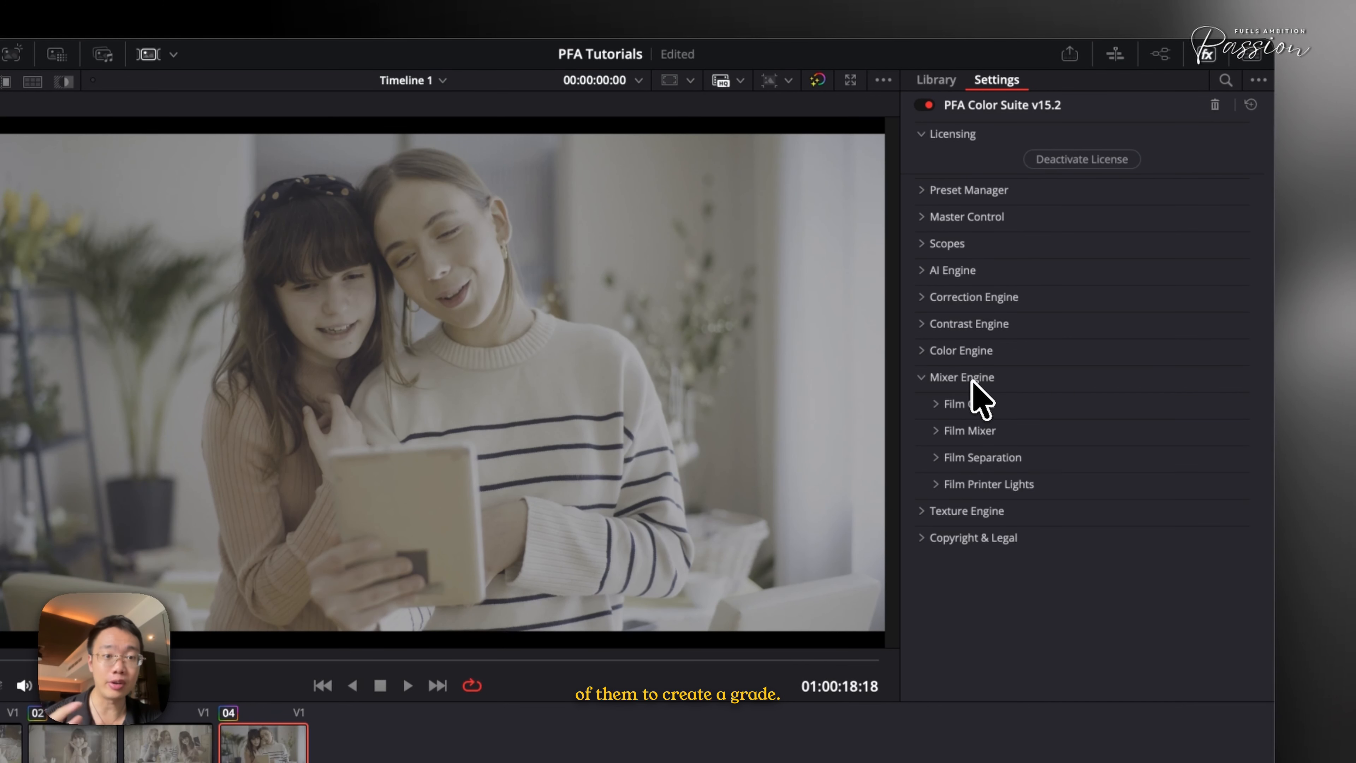
click(971, 380)
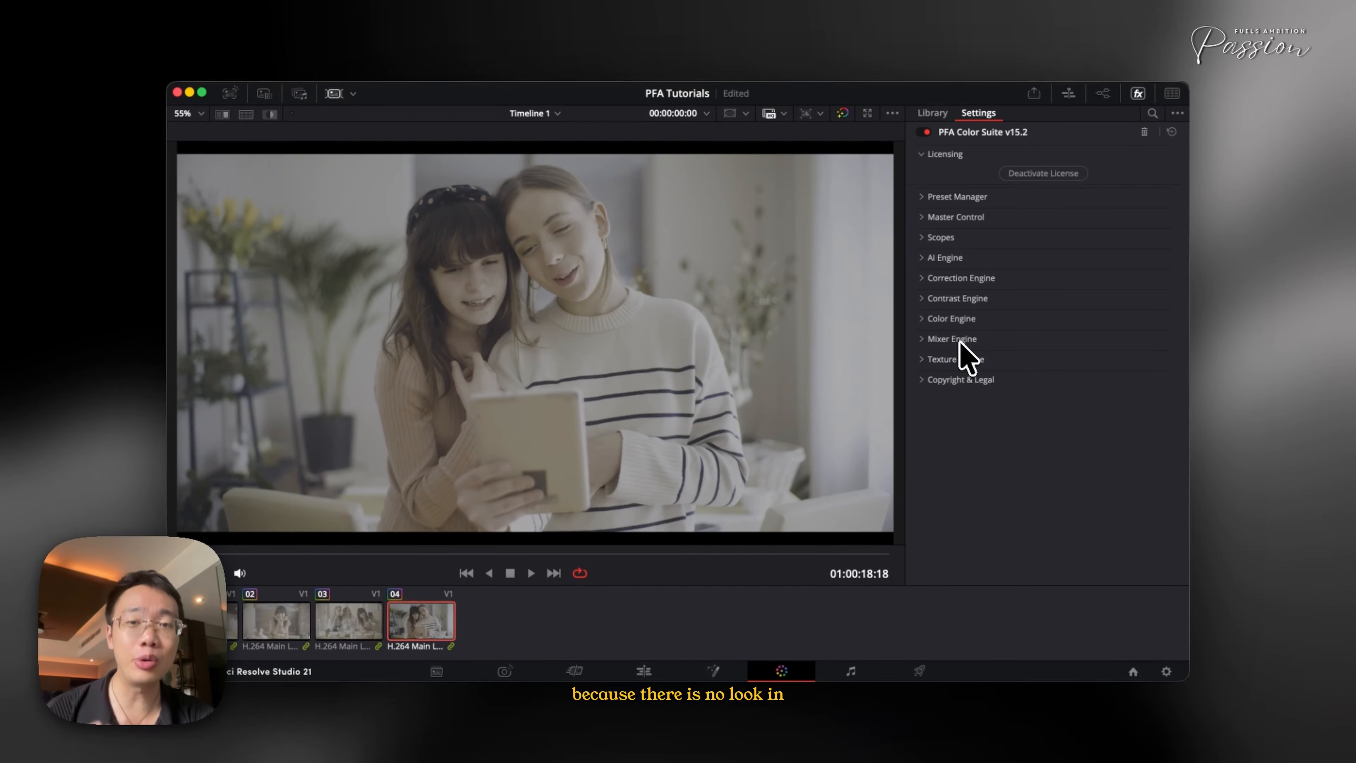
Examine the AI Engine's Cine Pulse AI controls and the Contrast Engine's Film Spectral Contrast settings
click(946, 257)
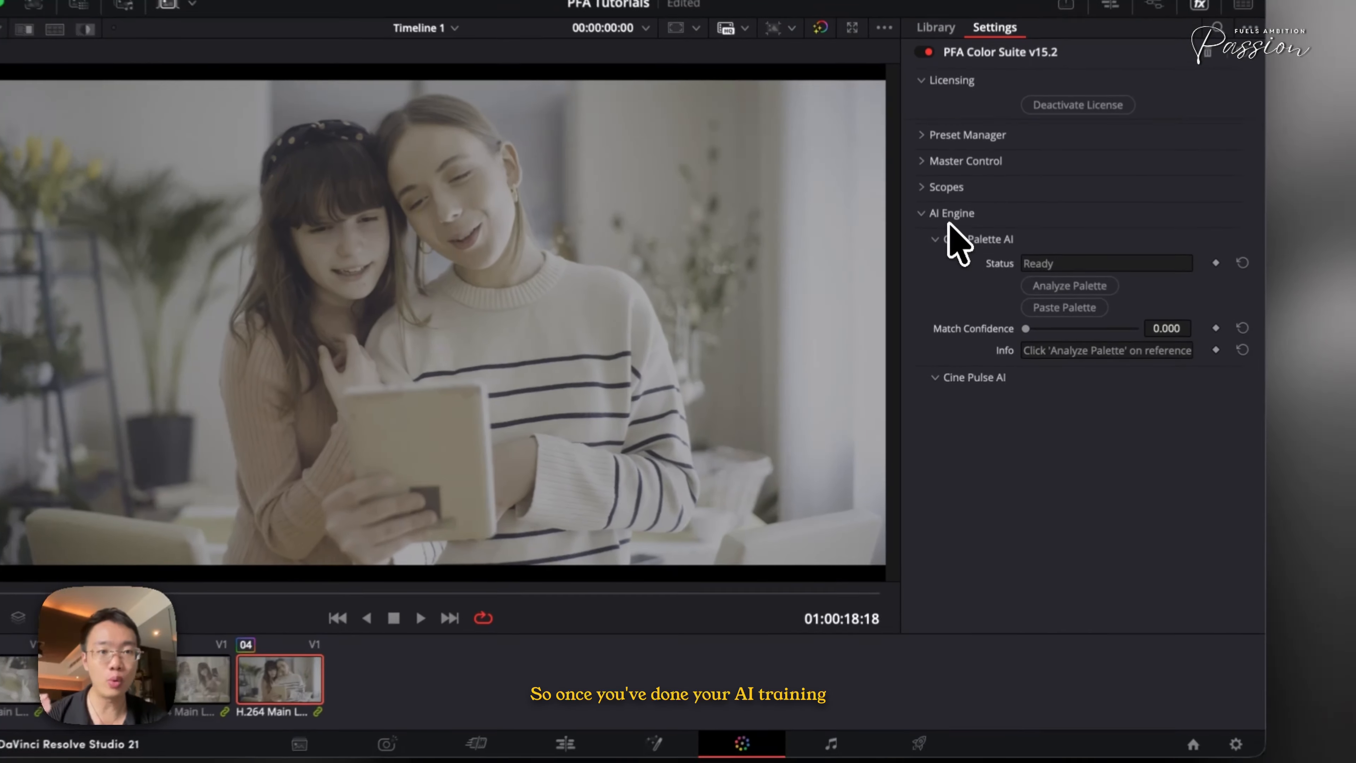
scroll(993, 454, down, 5)
click(968, 519)
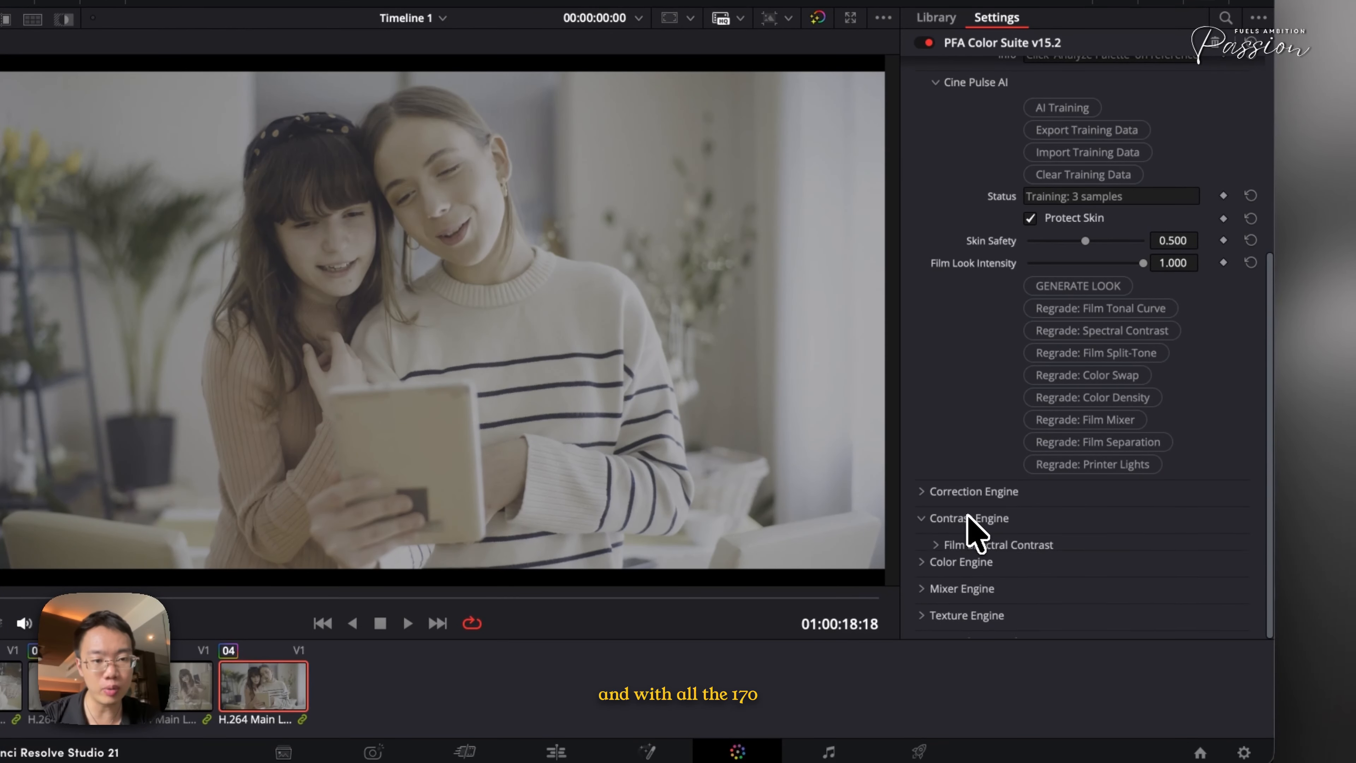
scroll(977, 512, down, 2)
click(959, 465)
scroll(967, 480, down, 6)
scroll(966, 470, up, 2)
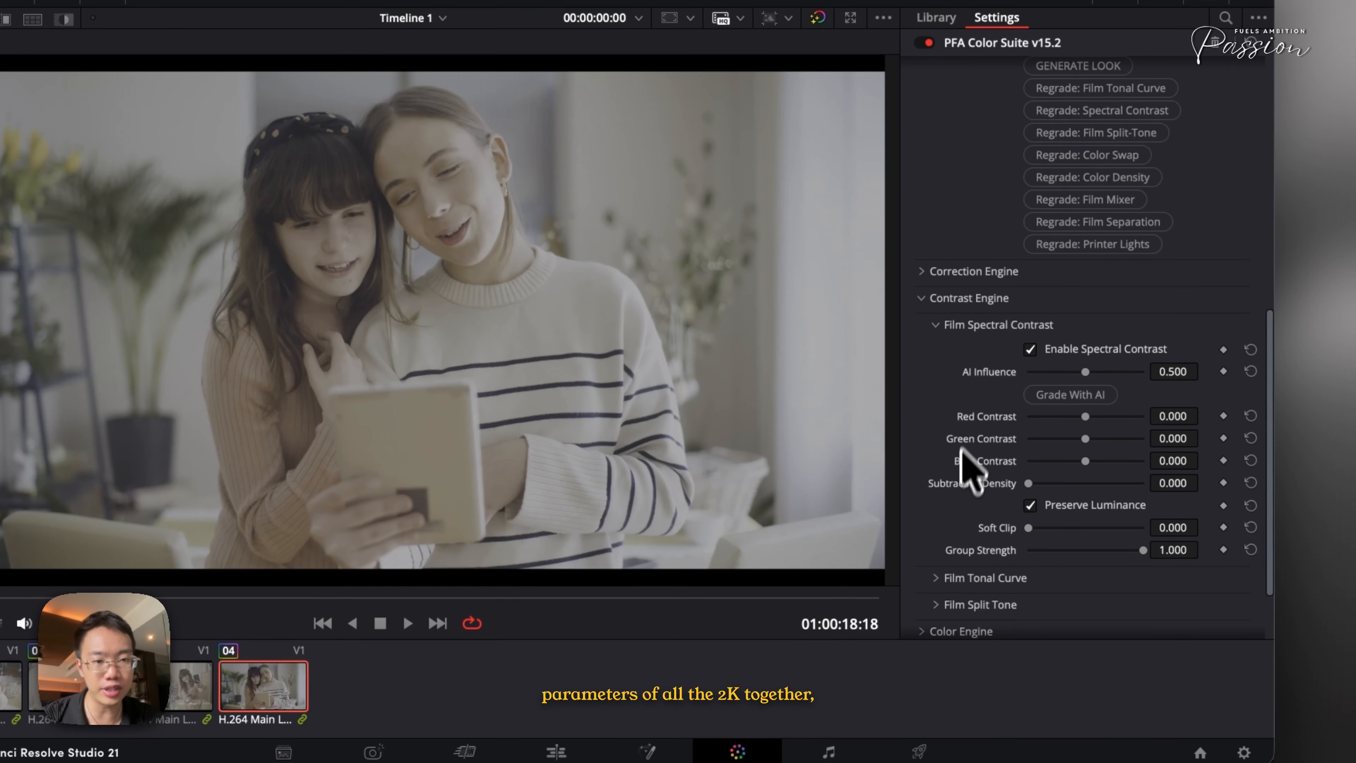
scroll(961, 342, up, 7)
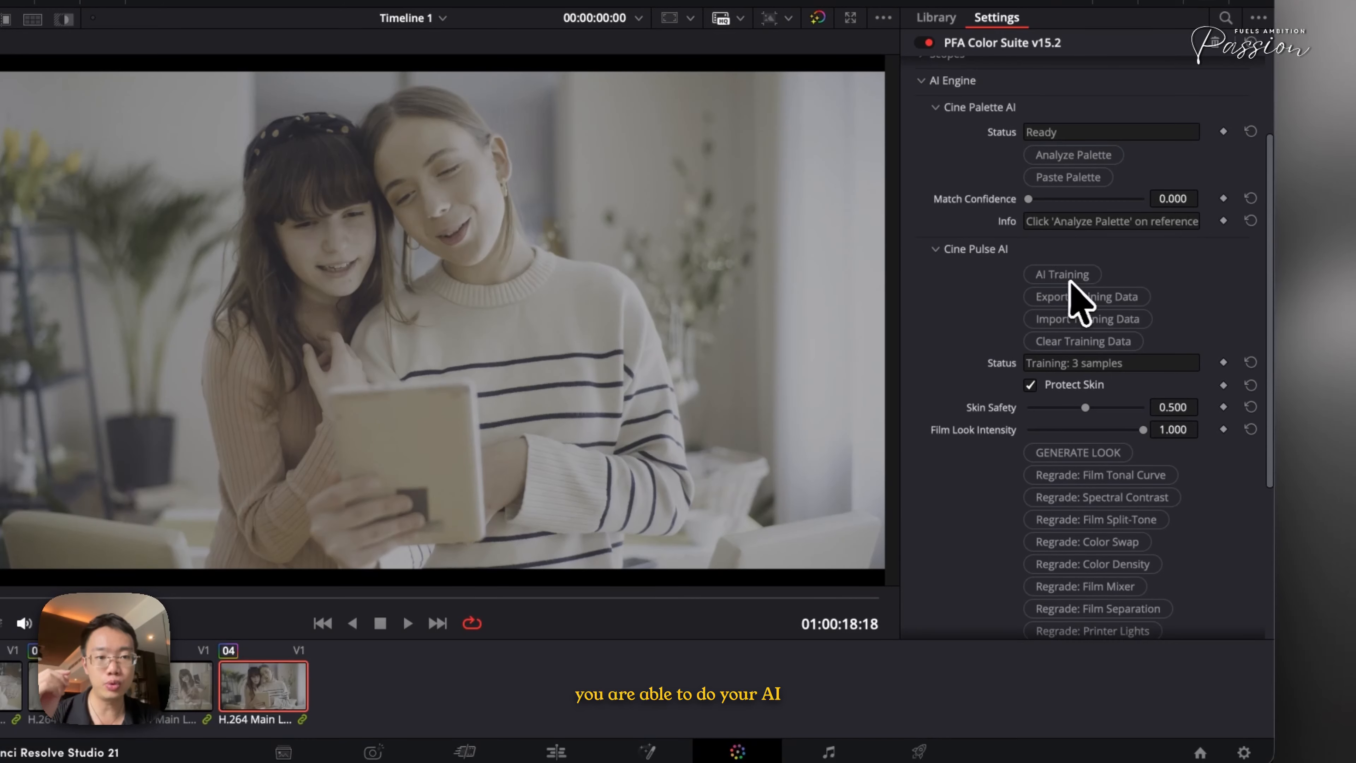
Generate a film look with Cine Pulse AI and toggle the clip's grade off and on to compare
click(1092, 453)
scroll(1007, 484, down, 2)
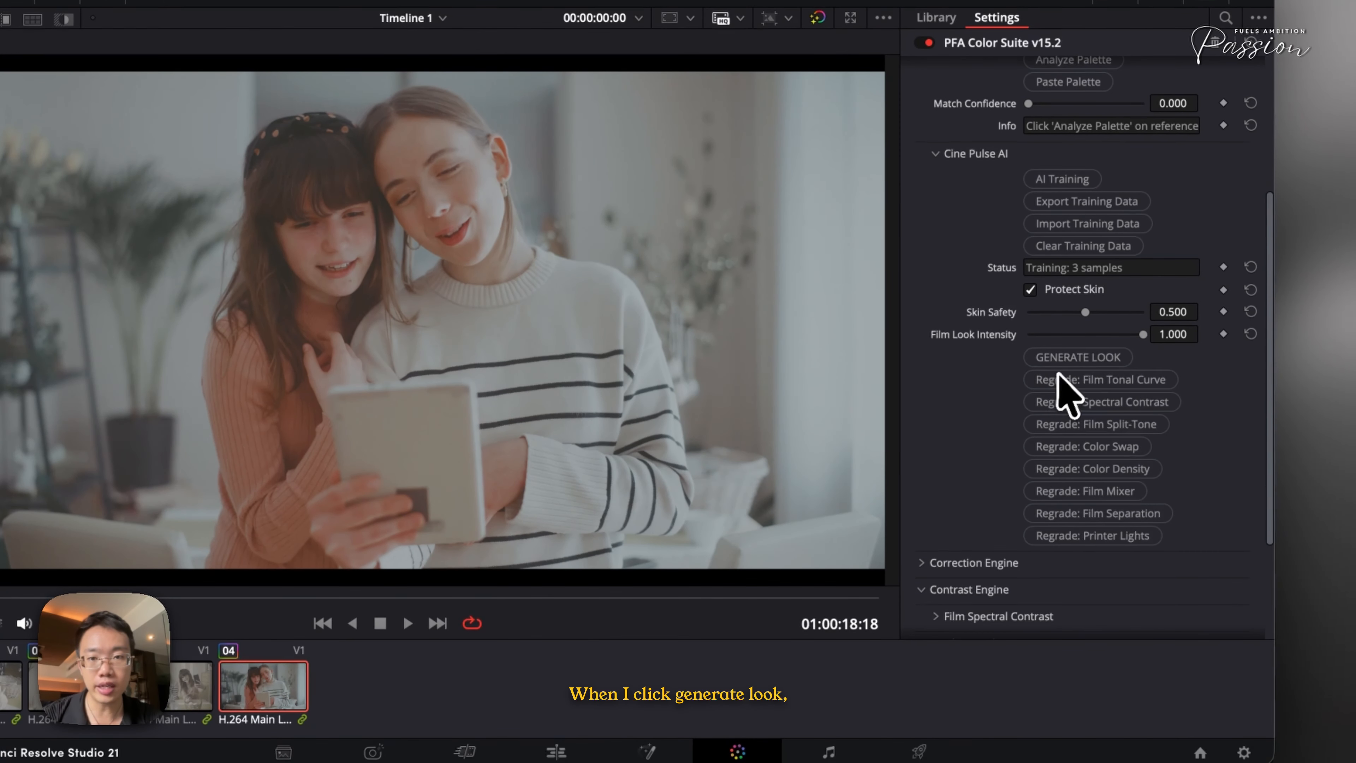
click(1062, 361)
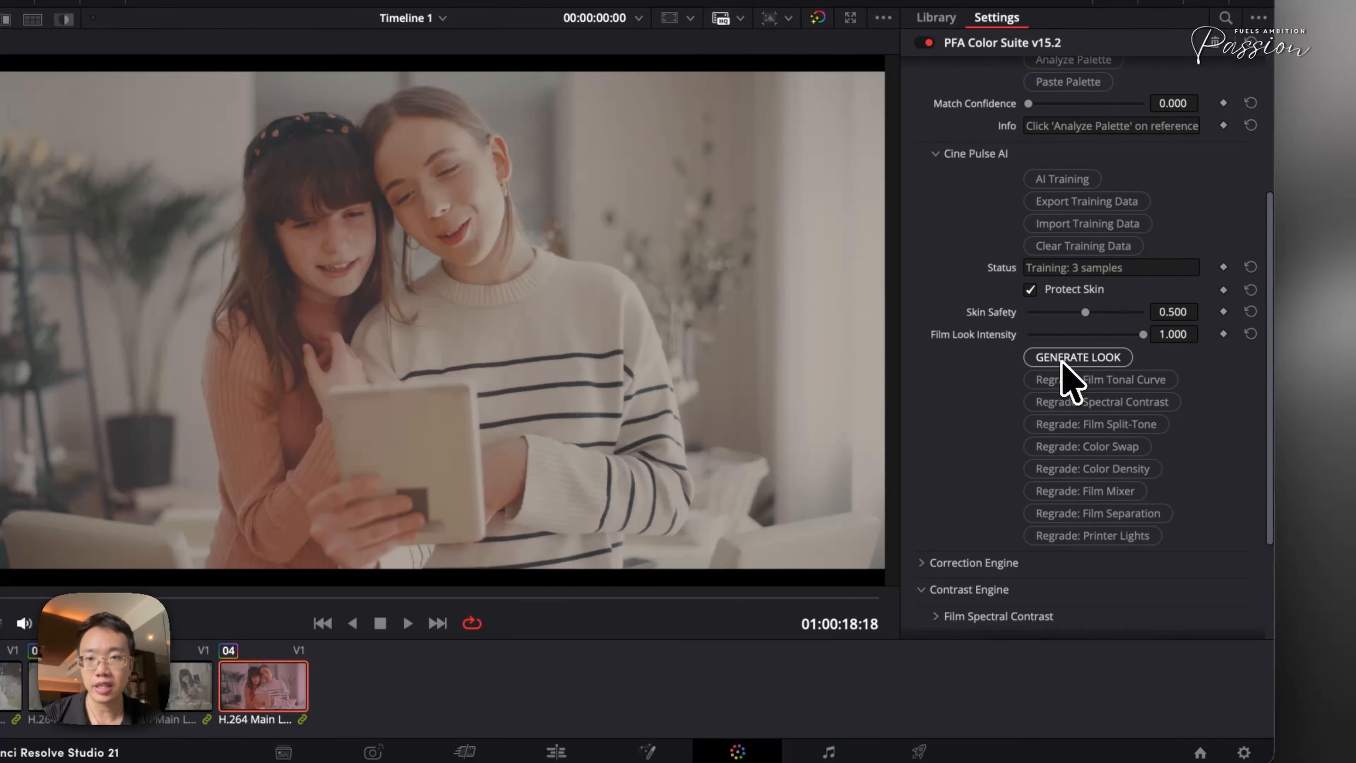
click(1062, 362)
key(super+d)
key(super+d)
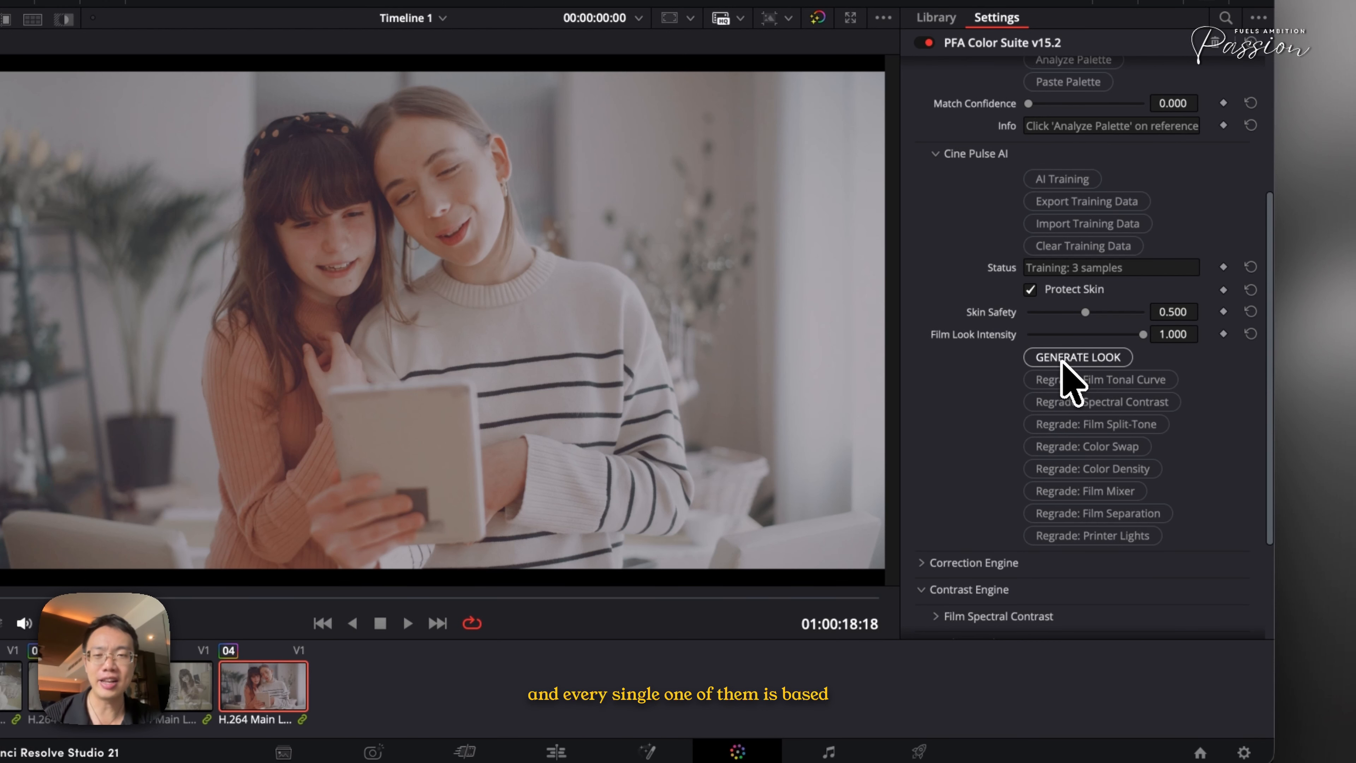
Examine the ColorDensity sliders in the Color Engine, then collapse that section
scroll(1006, 350, up, 1)
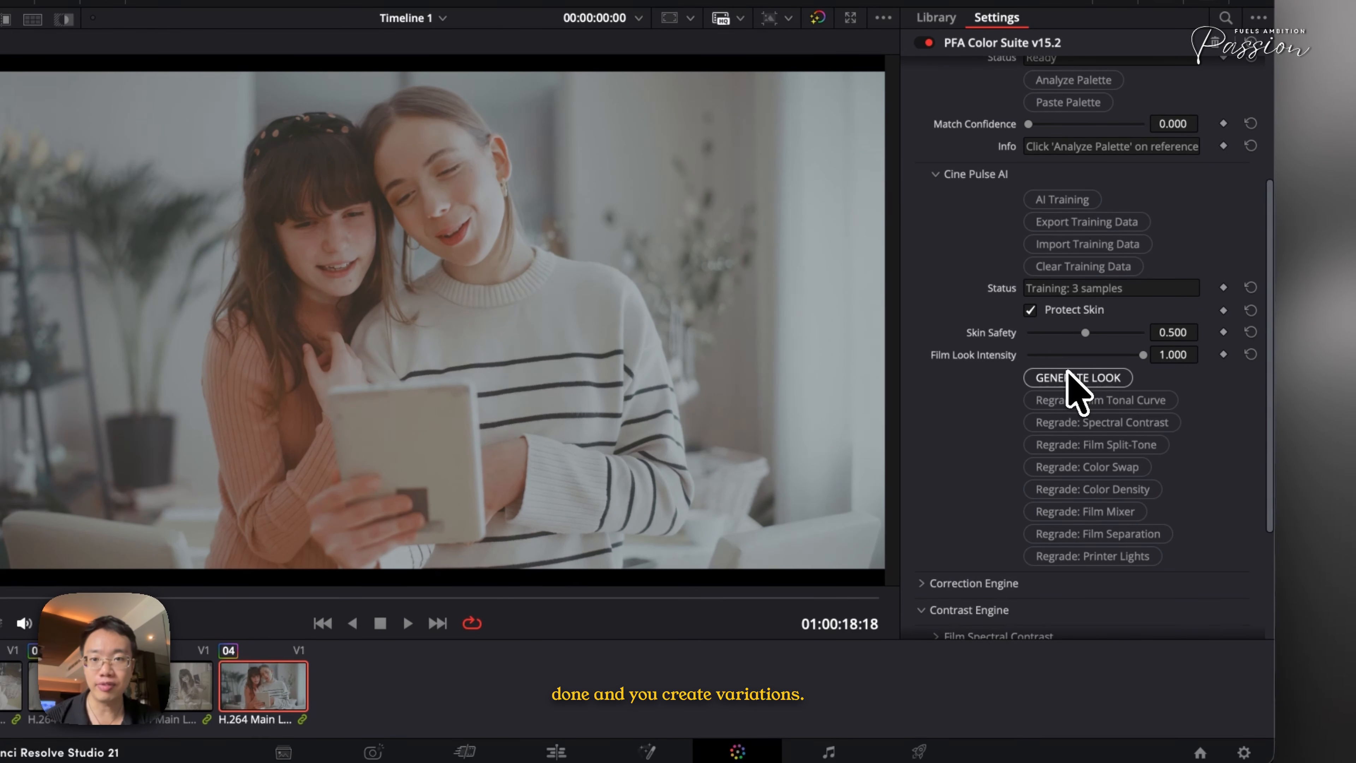
scroll(1067, 368, down, 6)
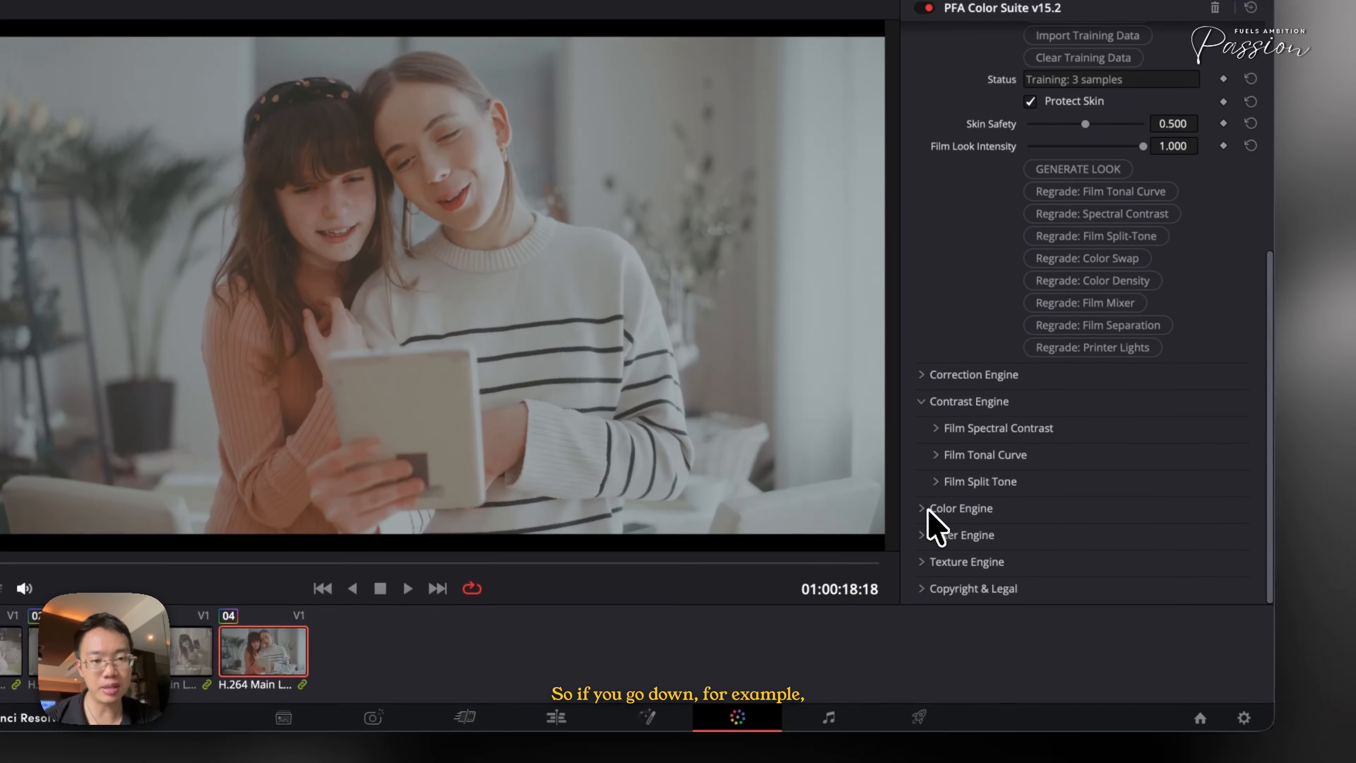
click(929, 509)
scroll(999, 539, down, 3)
click(947, 457)
scroll(1062, 491, down, 5)
scroll(1062, 494, down, 5)
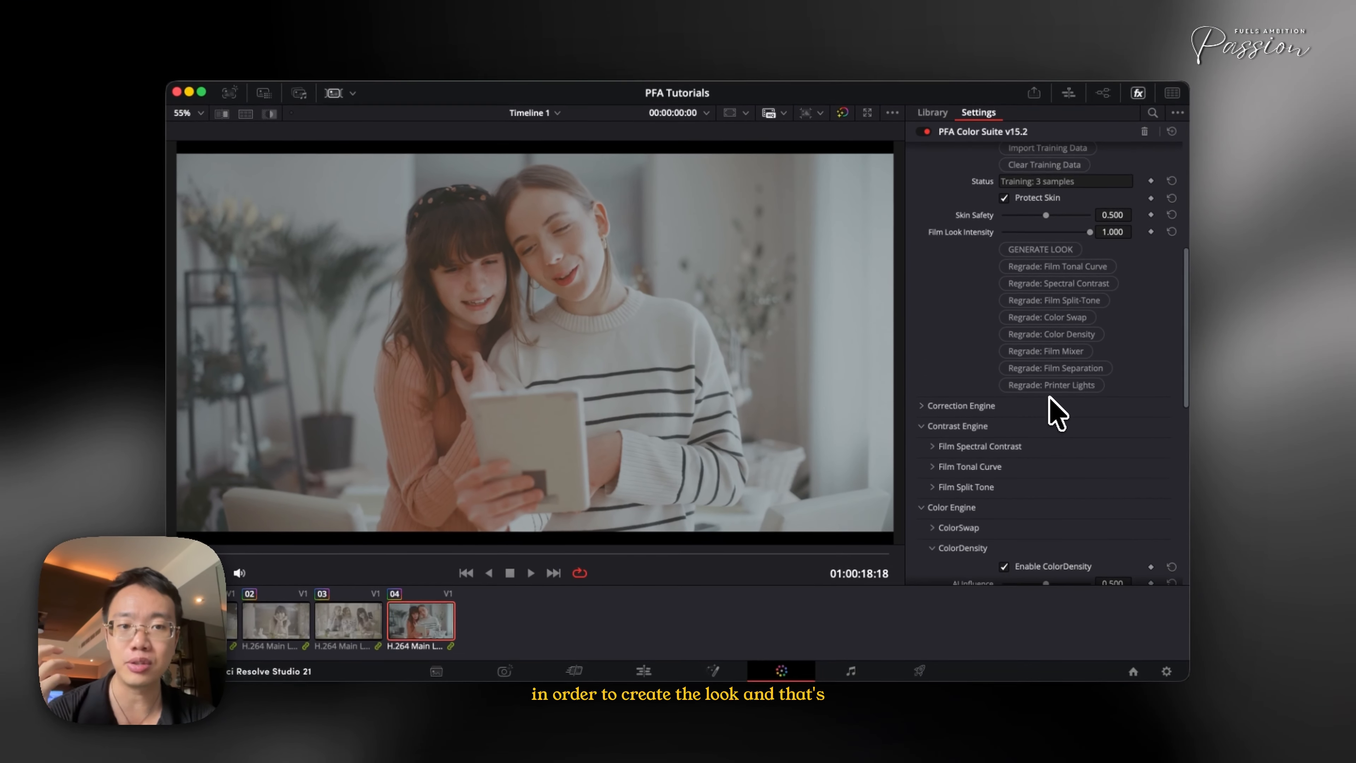
scroll(1056, 408, down, 8)
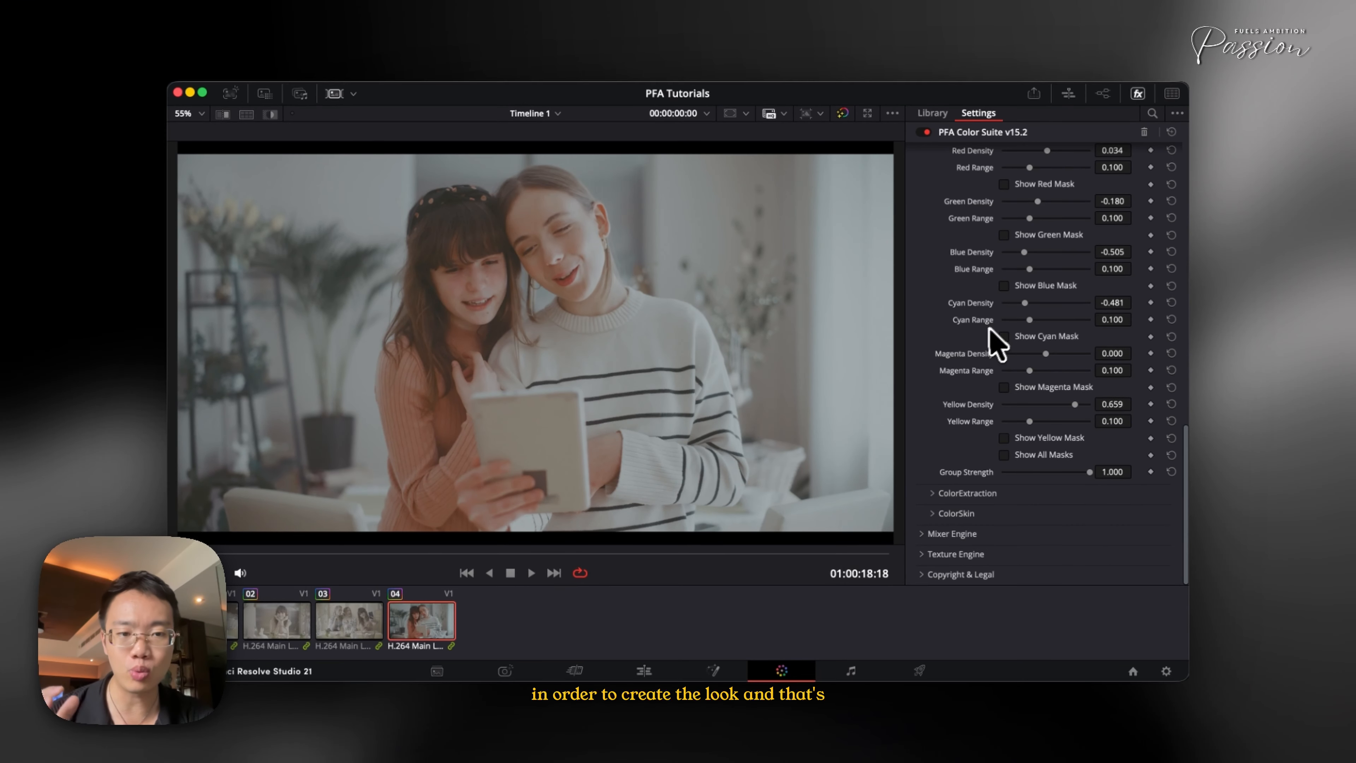
scroll(984, 542, up, 10)
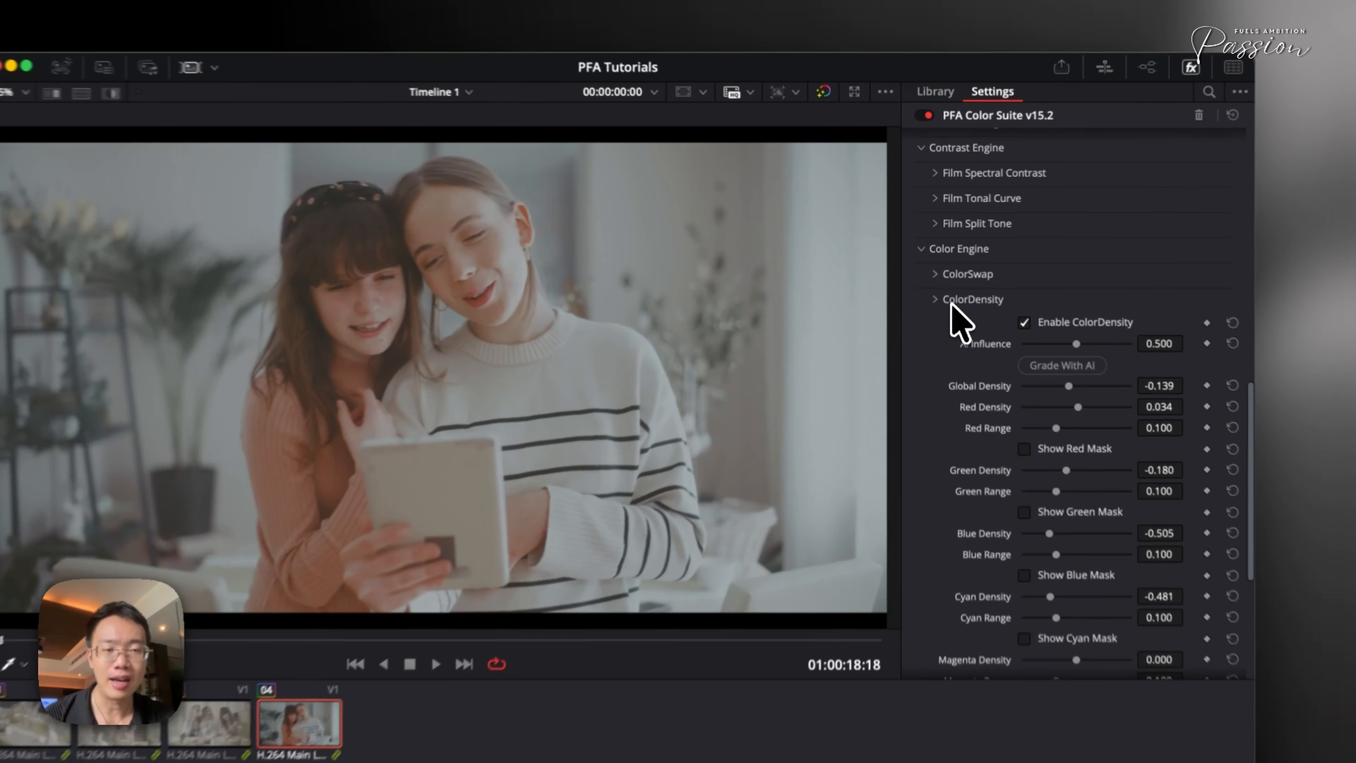
click(951, 303)
scroll(952, 303, up, 3)
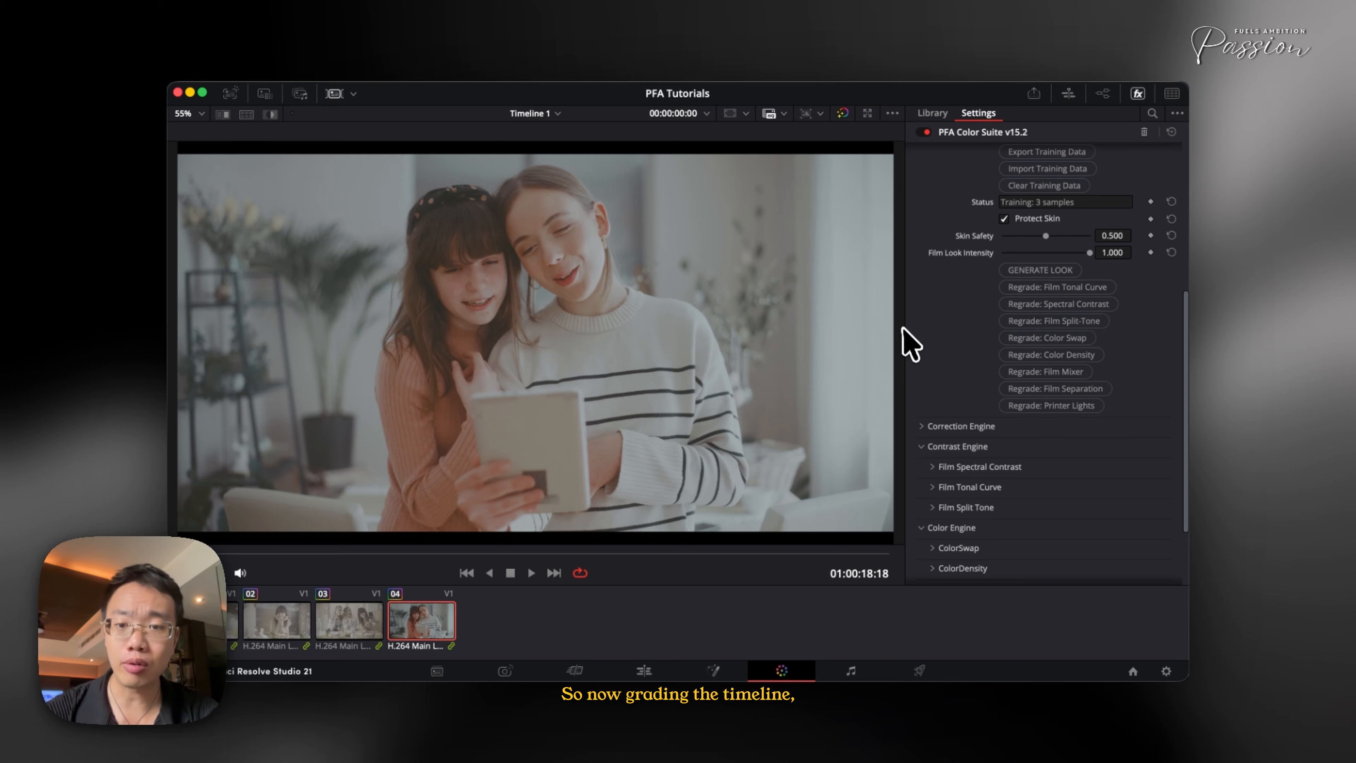
Paste the copied grade onto clips 03 and 02, ending with clip 02 selected
click(356, 619)
key(super+v)
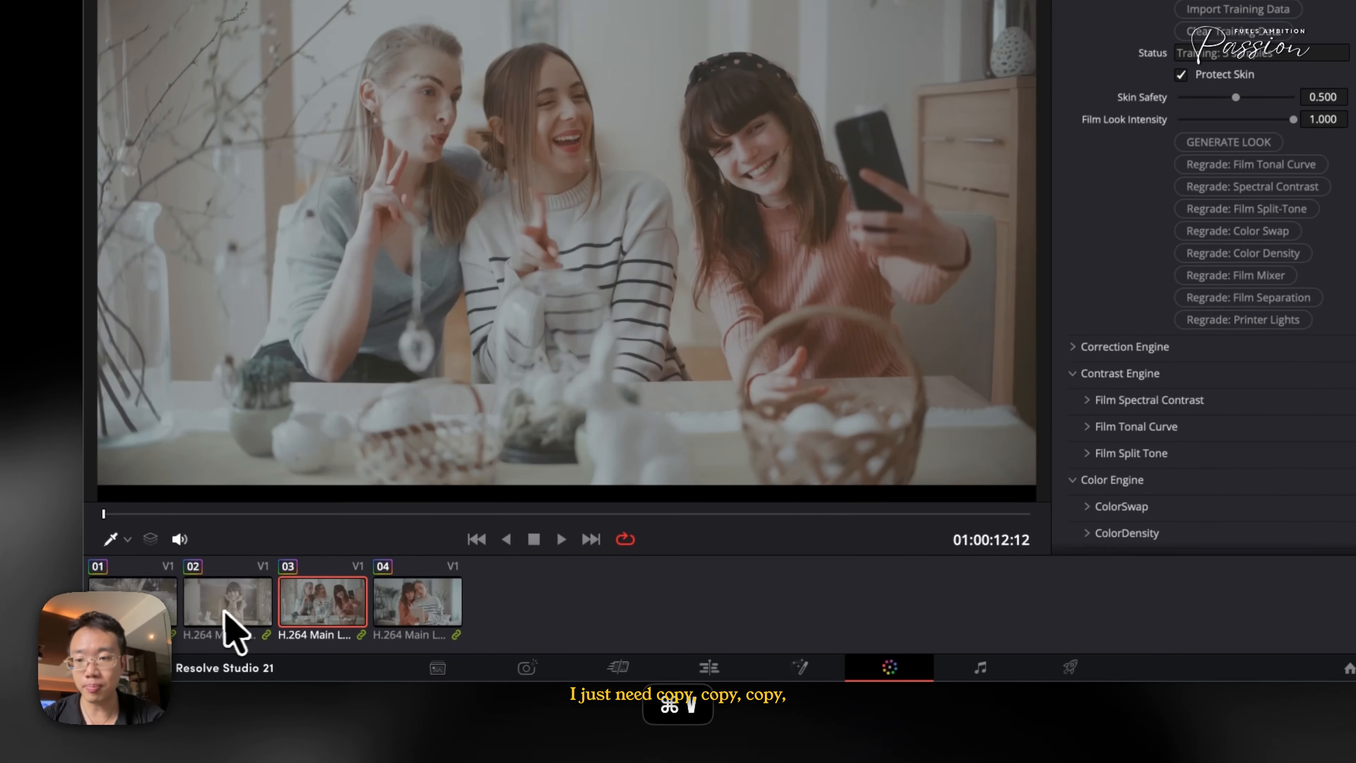
click(278, 621)
key(super+v)
click(186, 614)
click(264, 601)
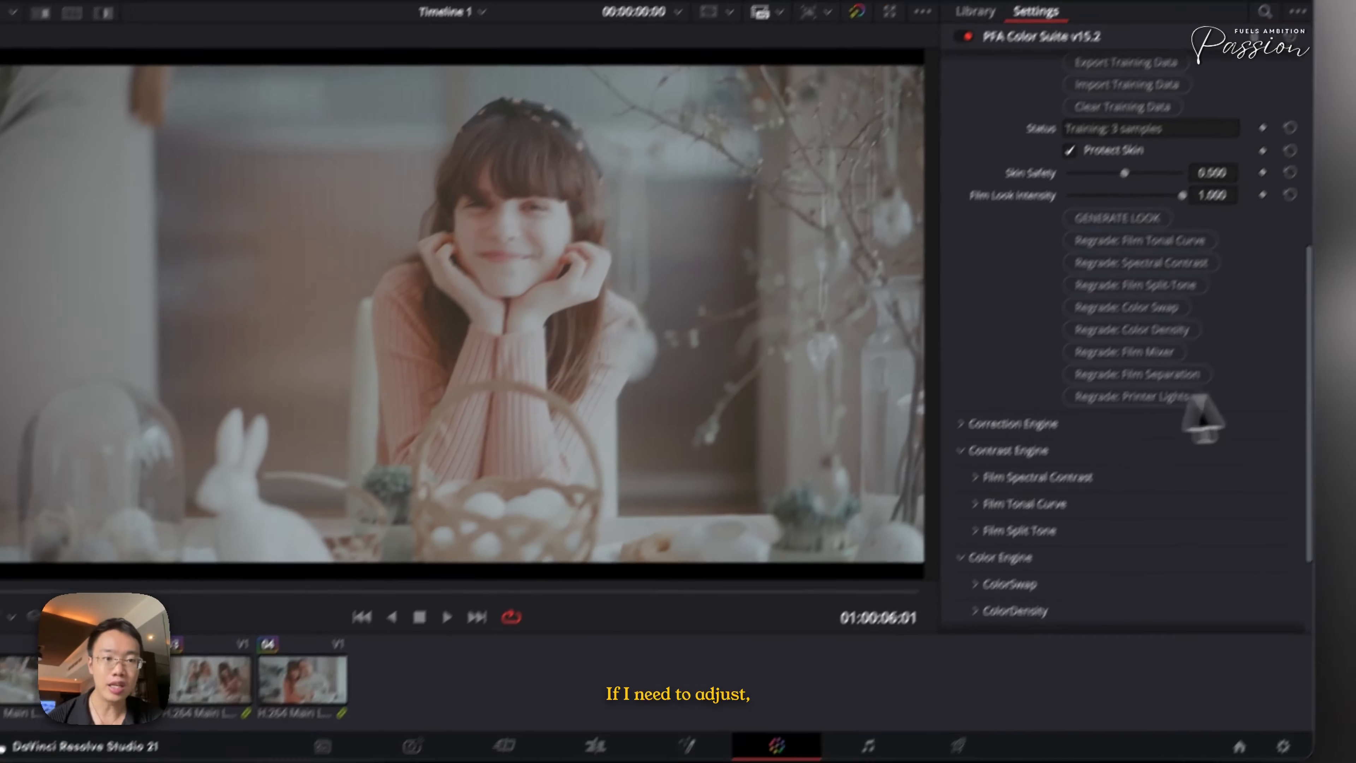
Open the Correction Engine's CorrectionLOG section and raise De-Logify to about 0.88 on clip 02
scroll(1220, 345, up, 10)
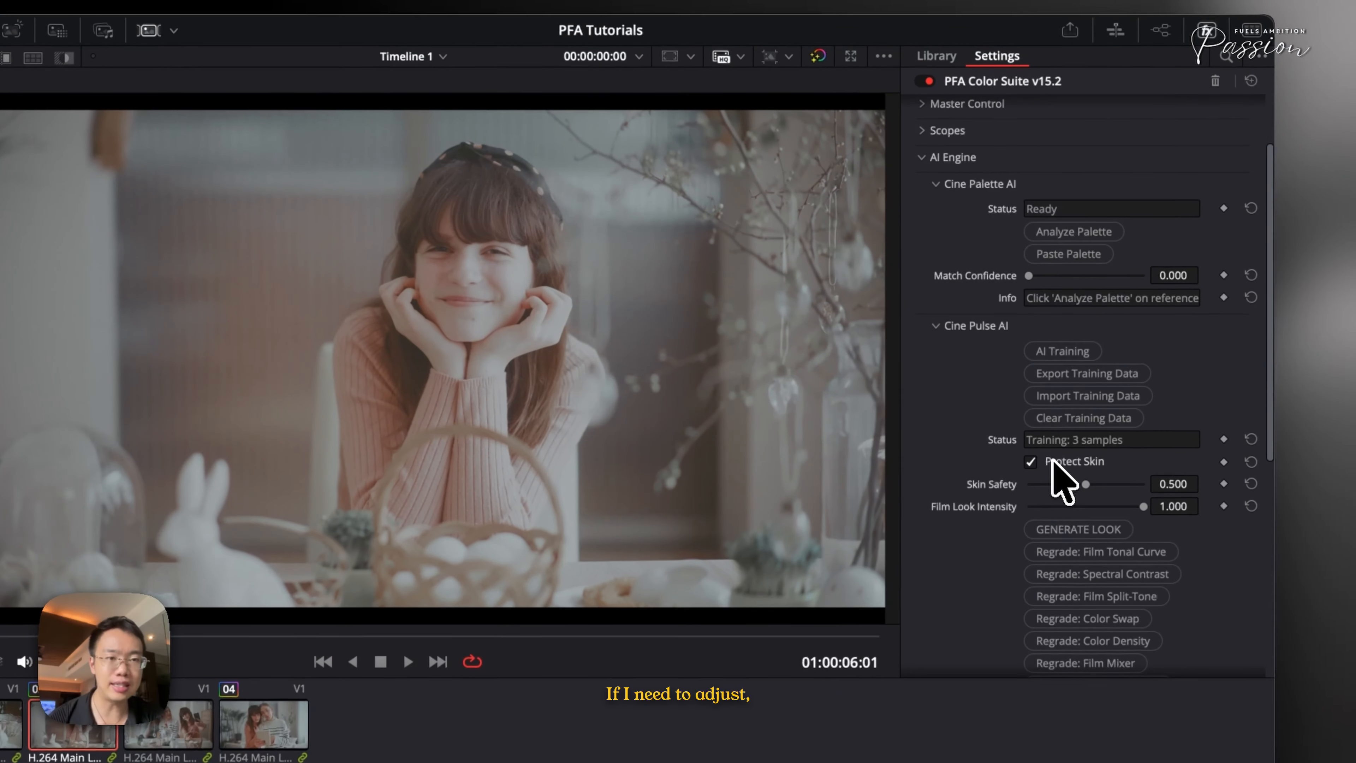
click(923, 158)
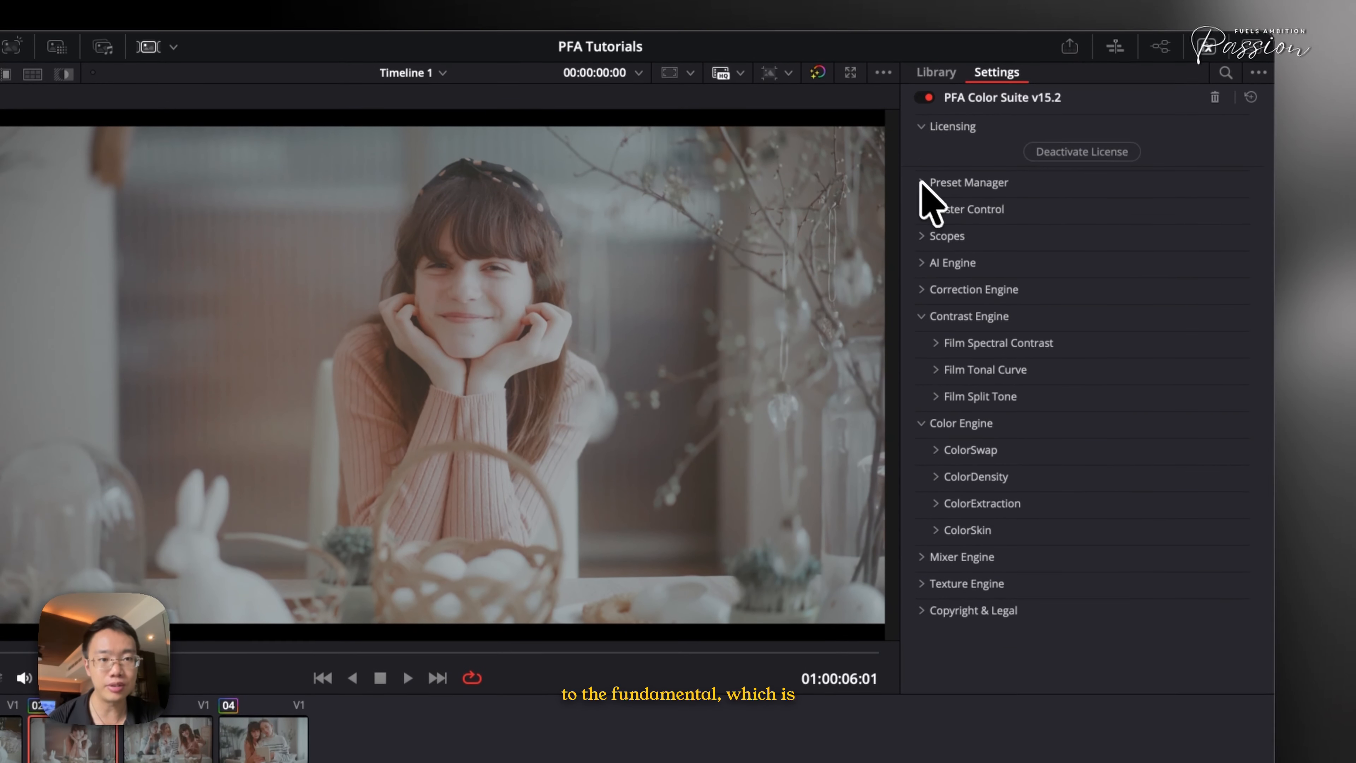
click(933, 293)
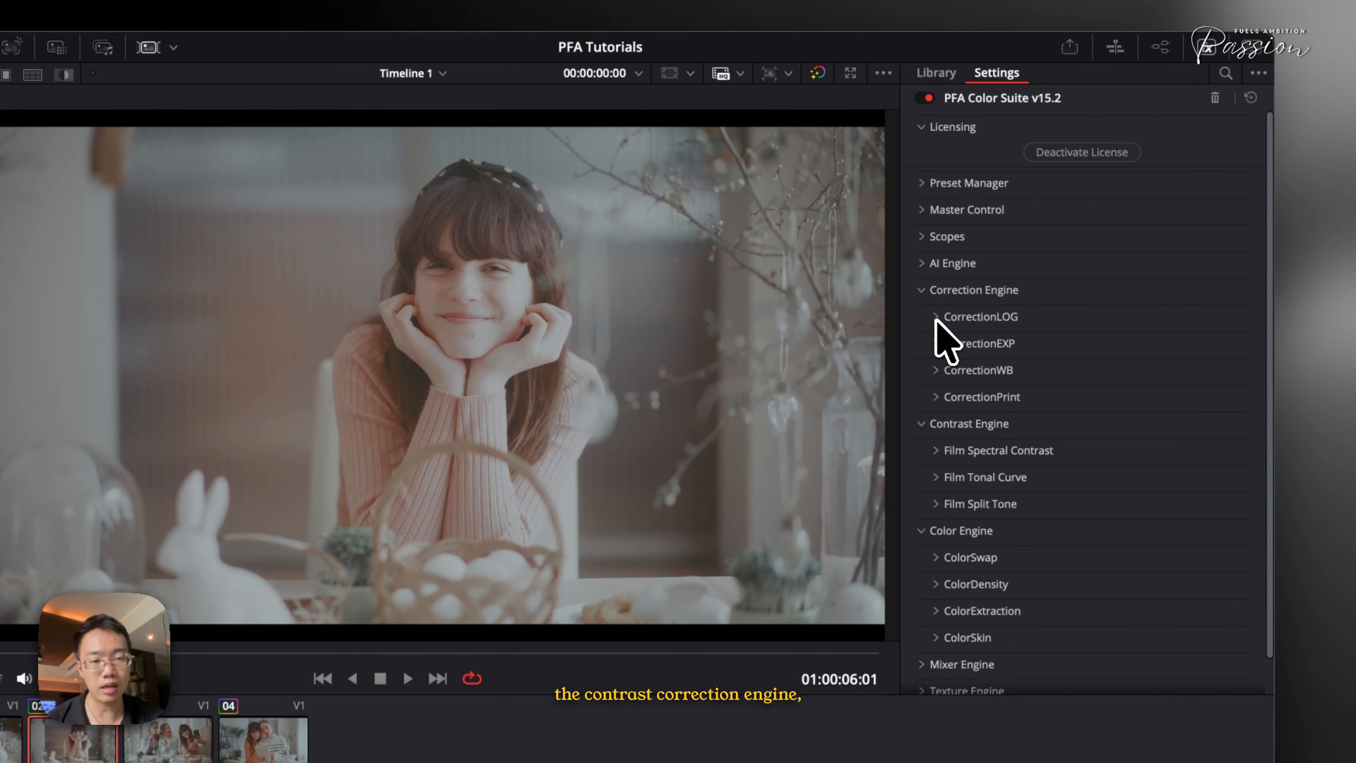
click(941, 317)
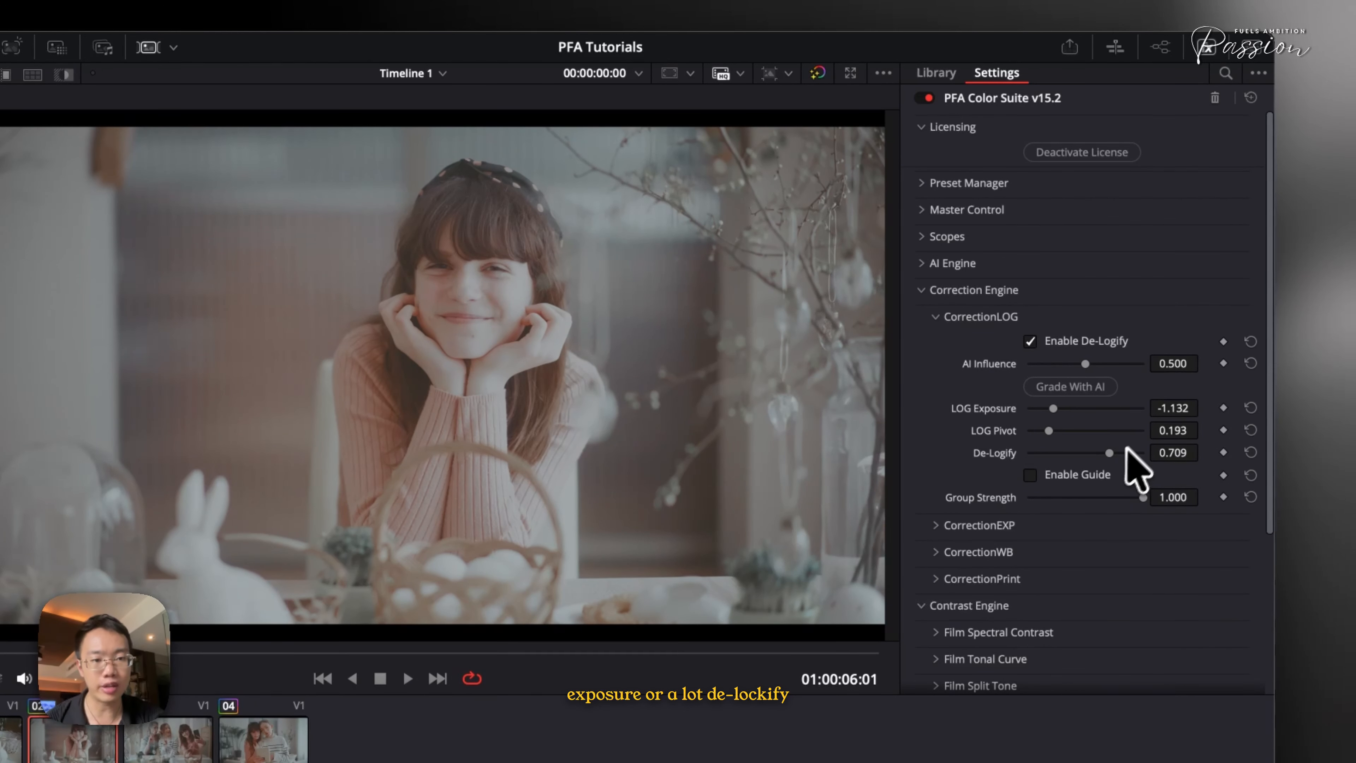
drag(1110, 453, 1127, 454)
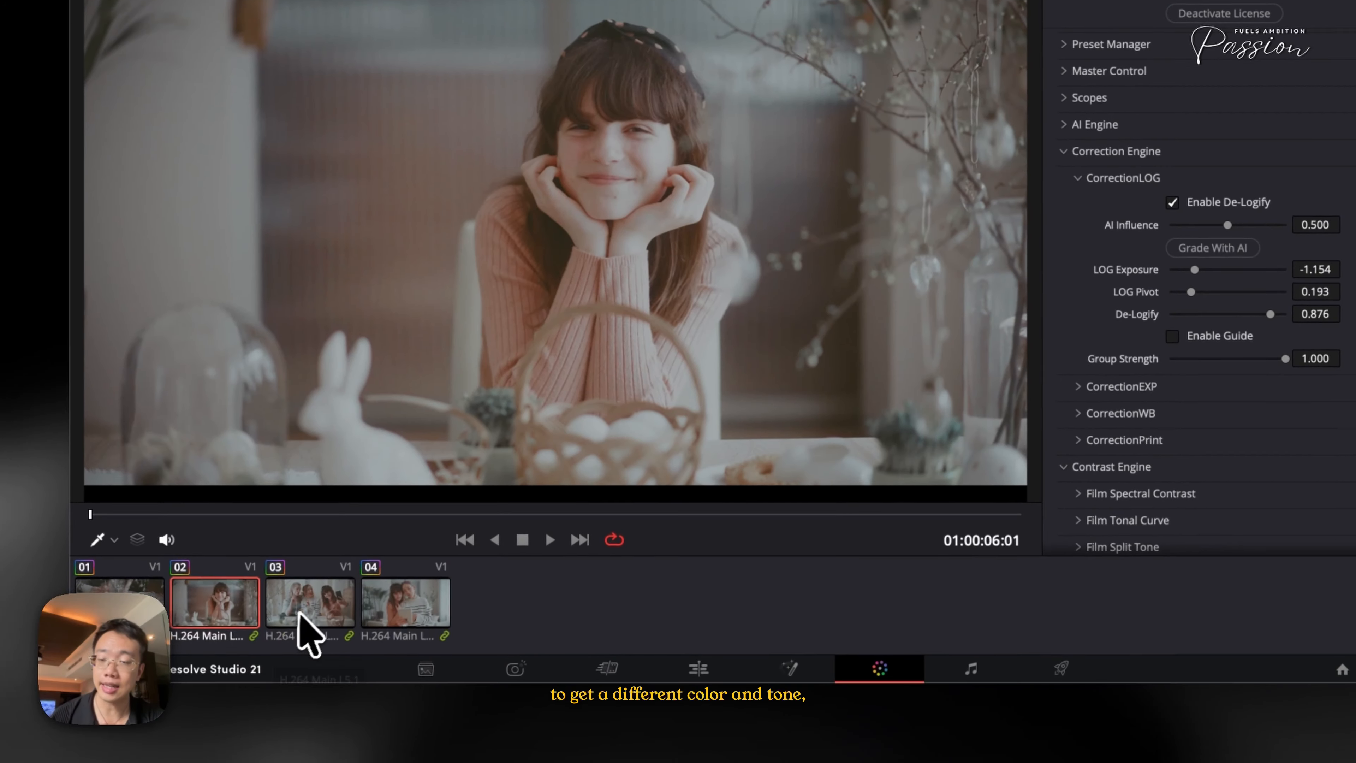
Step through the timeline clips to compare their grades
click(325, 614)
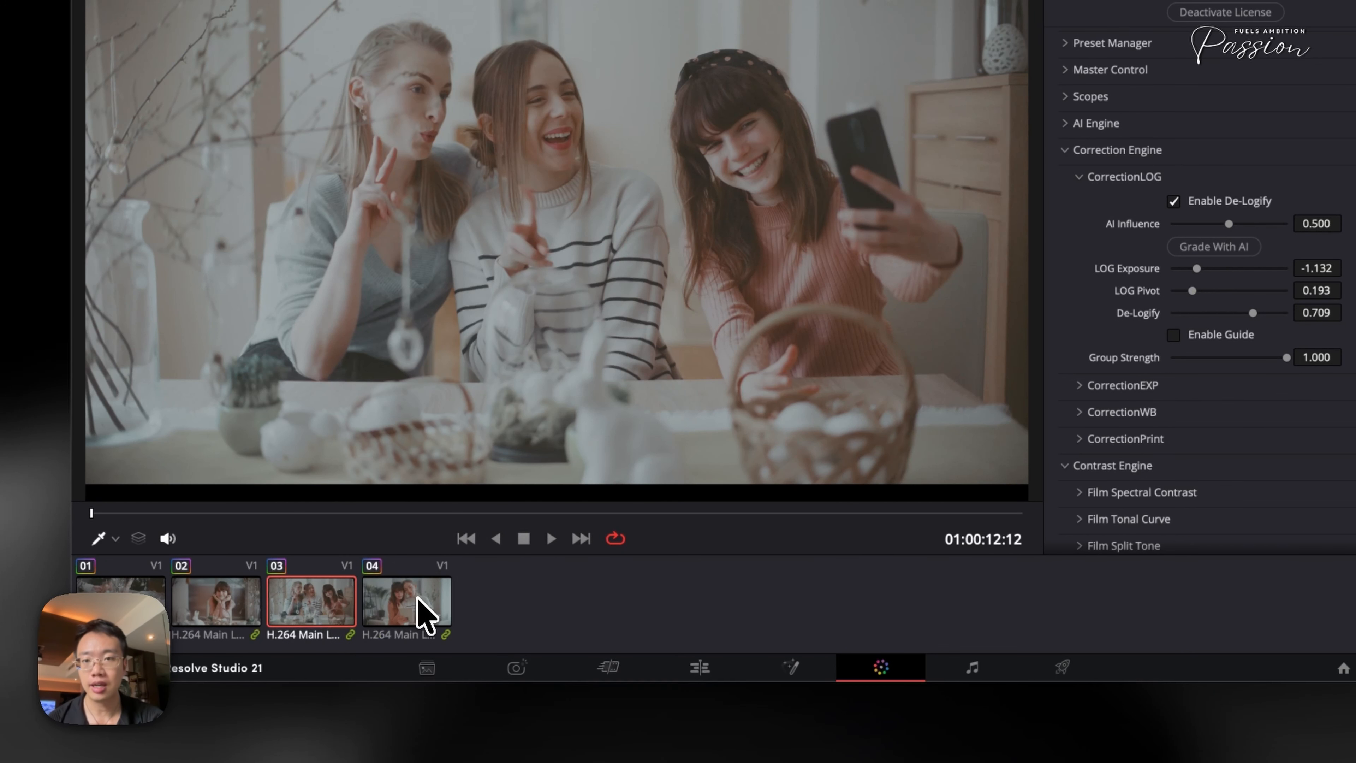
click(415, 607)
click(350, 614)
click(206, 609)
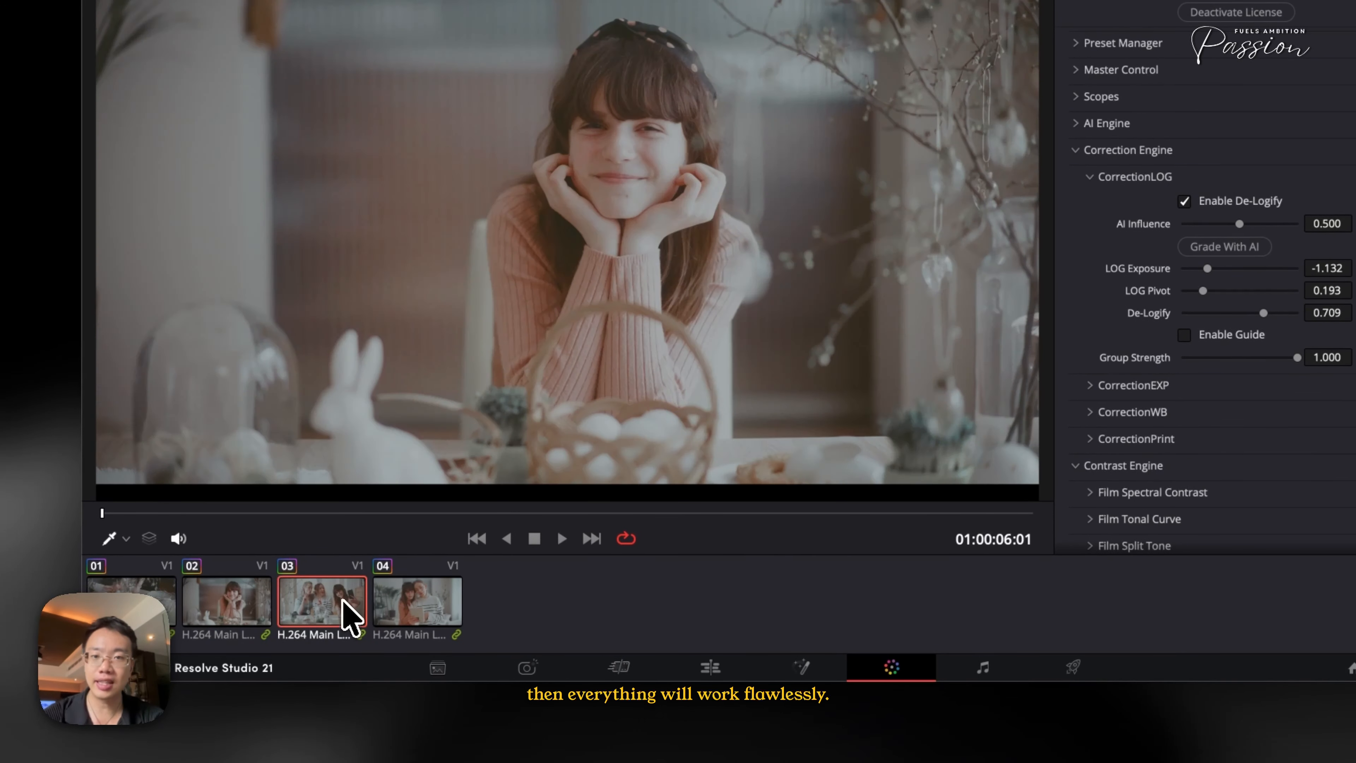
click(348, 613)
click(405, 593)
click(313, 601)
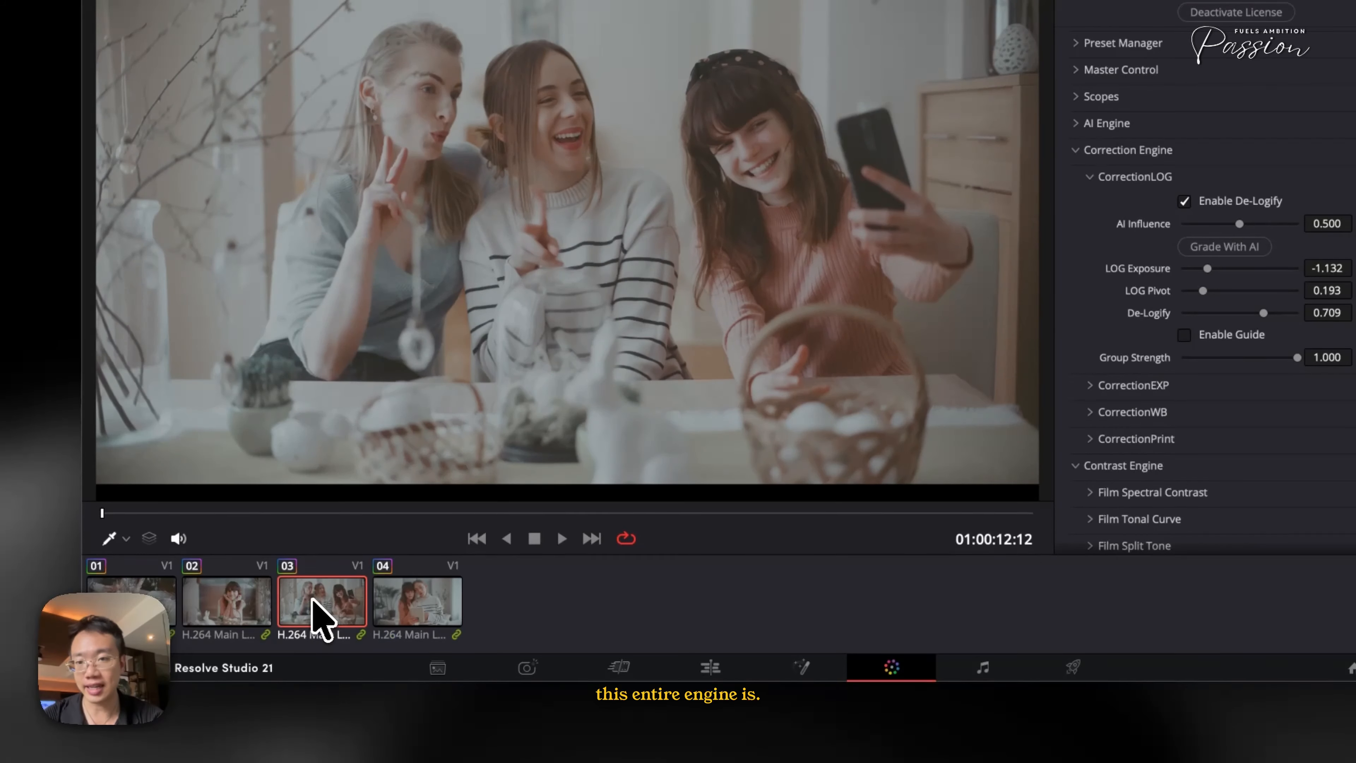
click(198, 600)
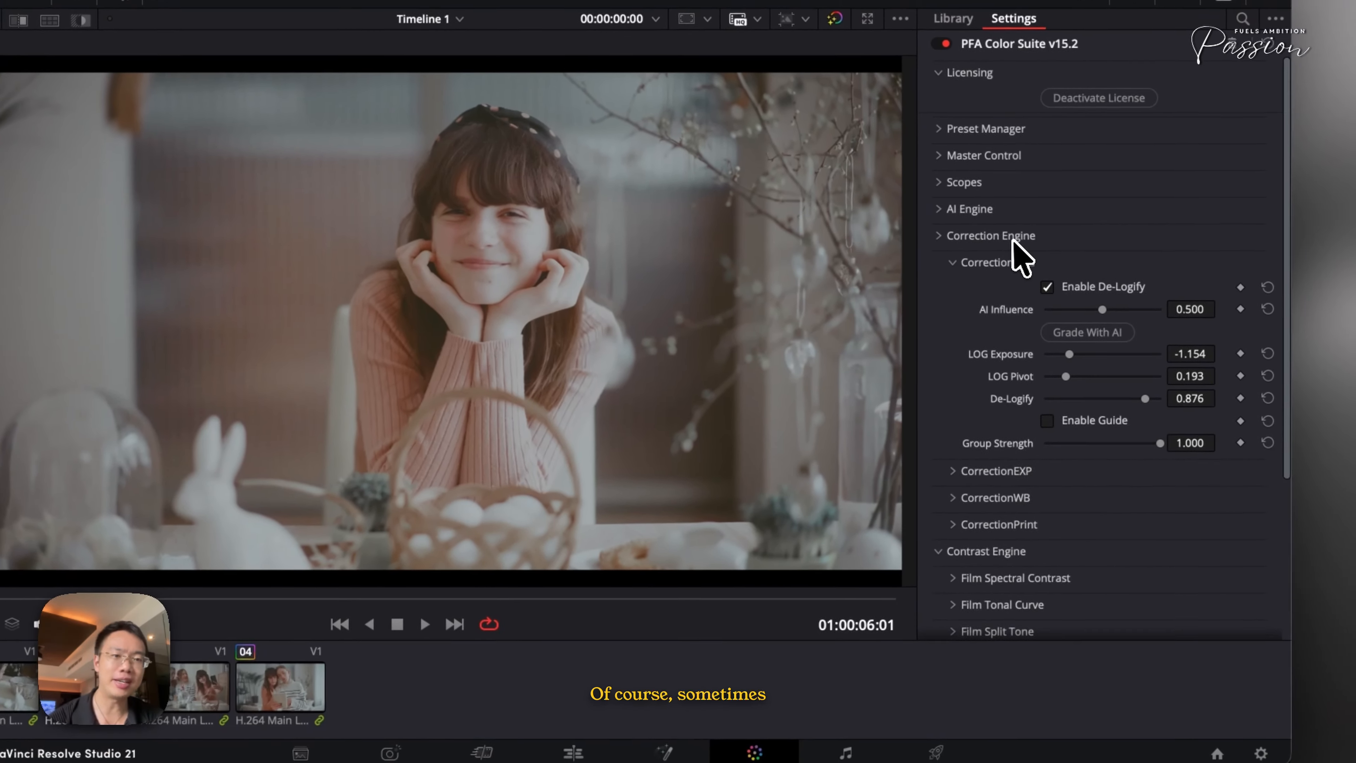
Reopen the AI Engine and generate three new Cine Pulse AI looks for clip 02
click(1116, 149)
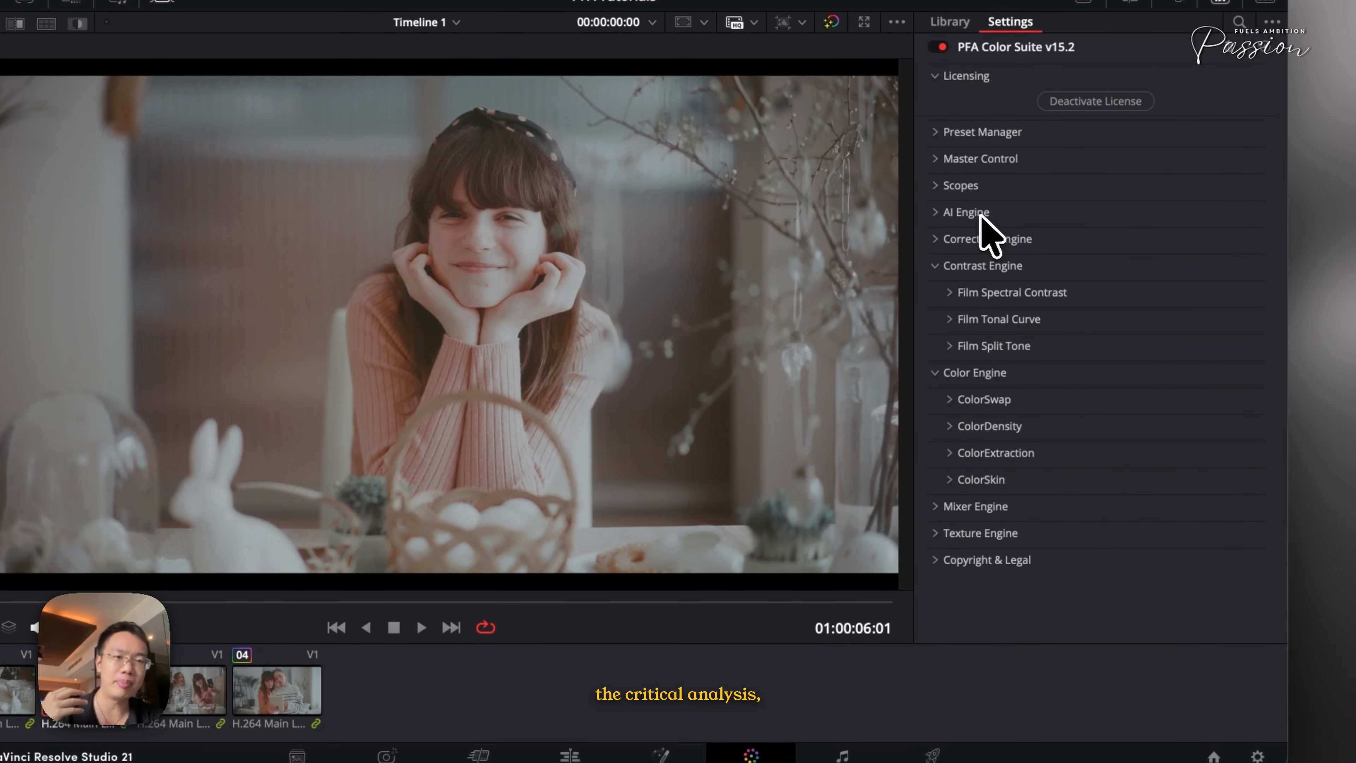
click(981, 213)
scroll(1008, 430, down, 3)
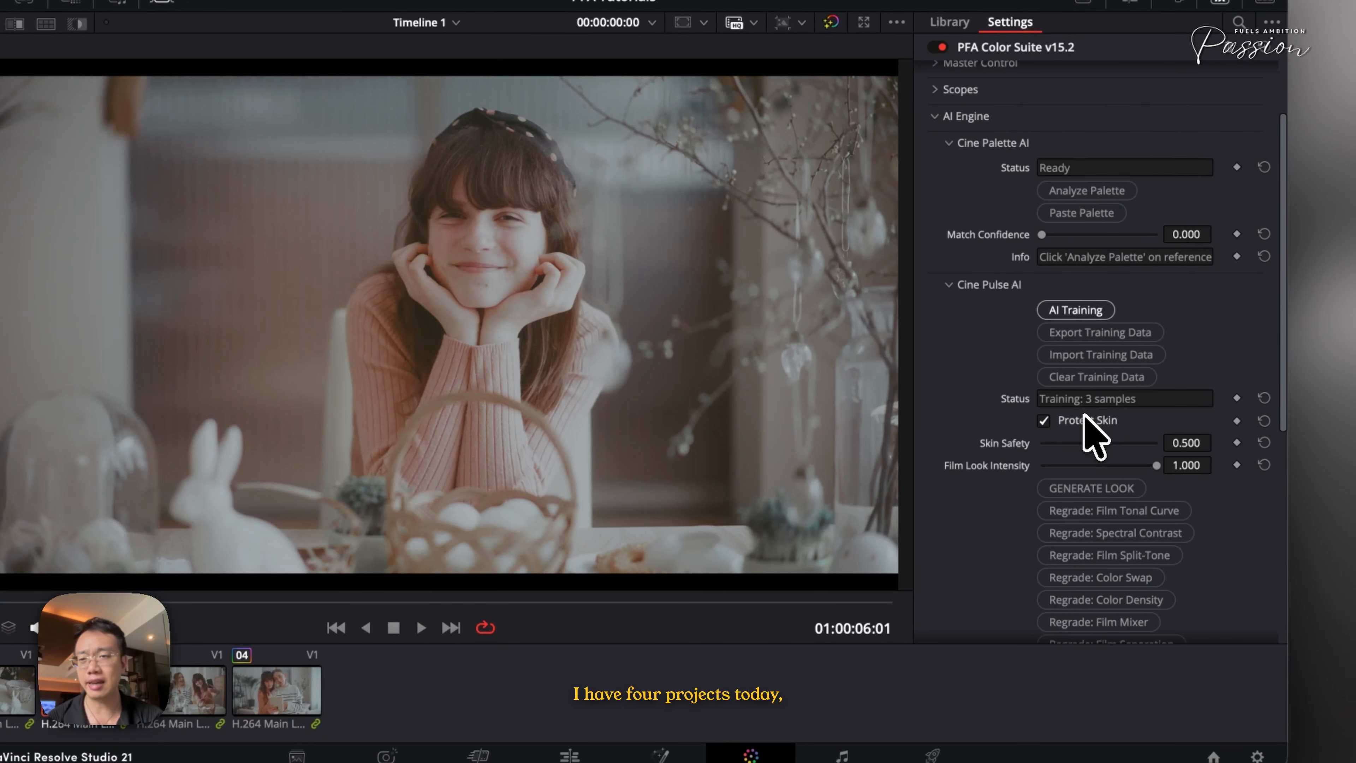
click(1111, 486)
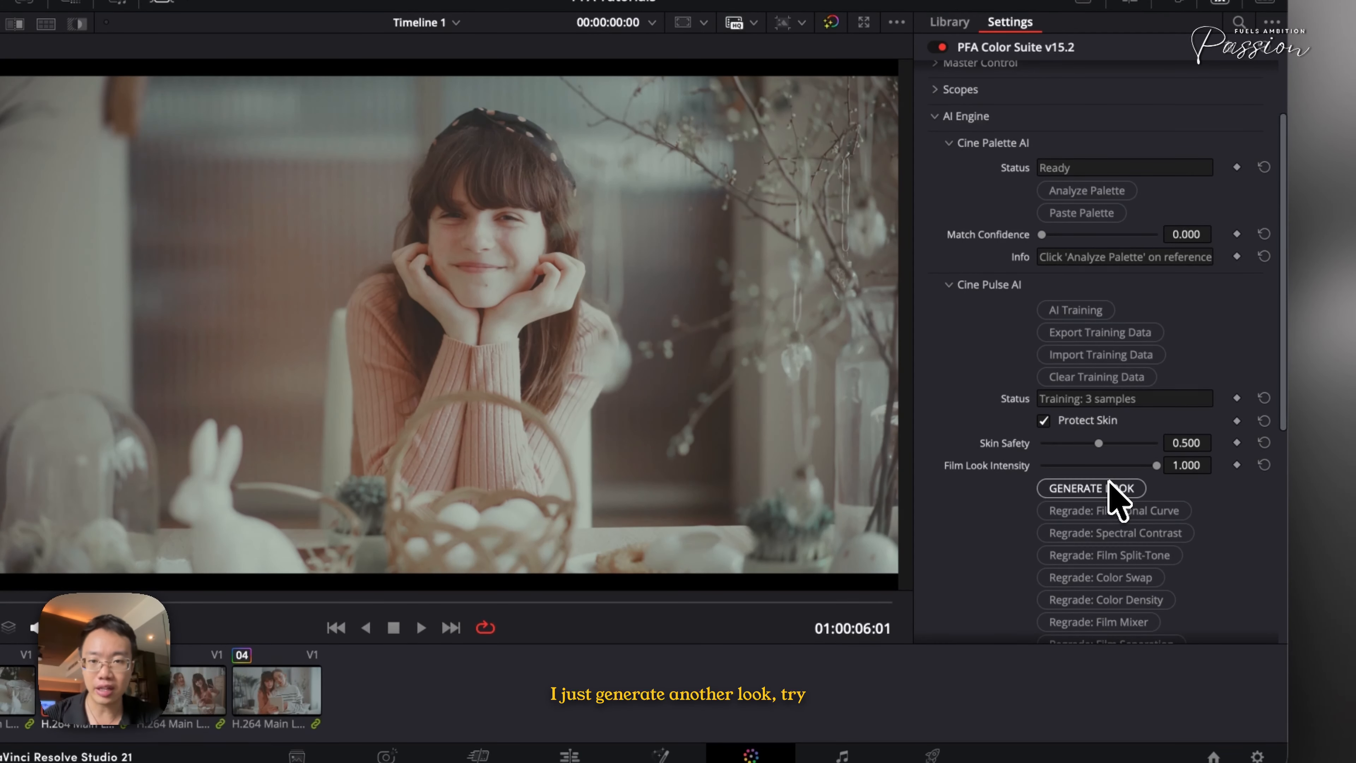
click(1112, 486)
click(1111, 486)
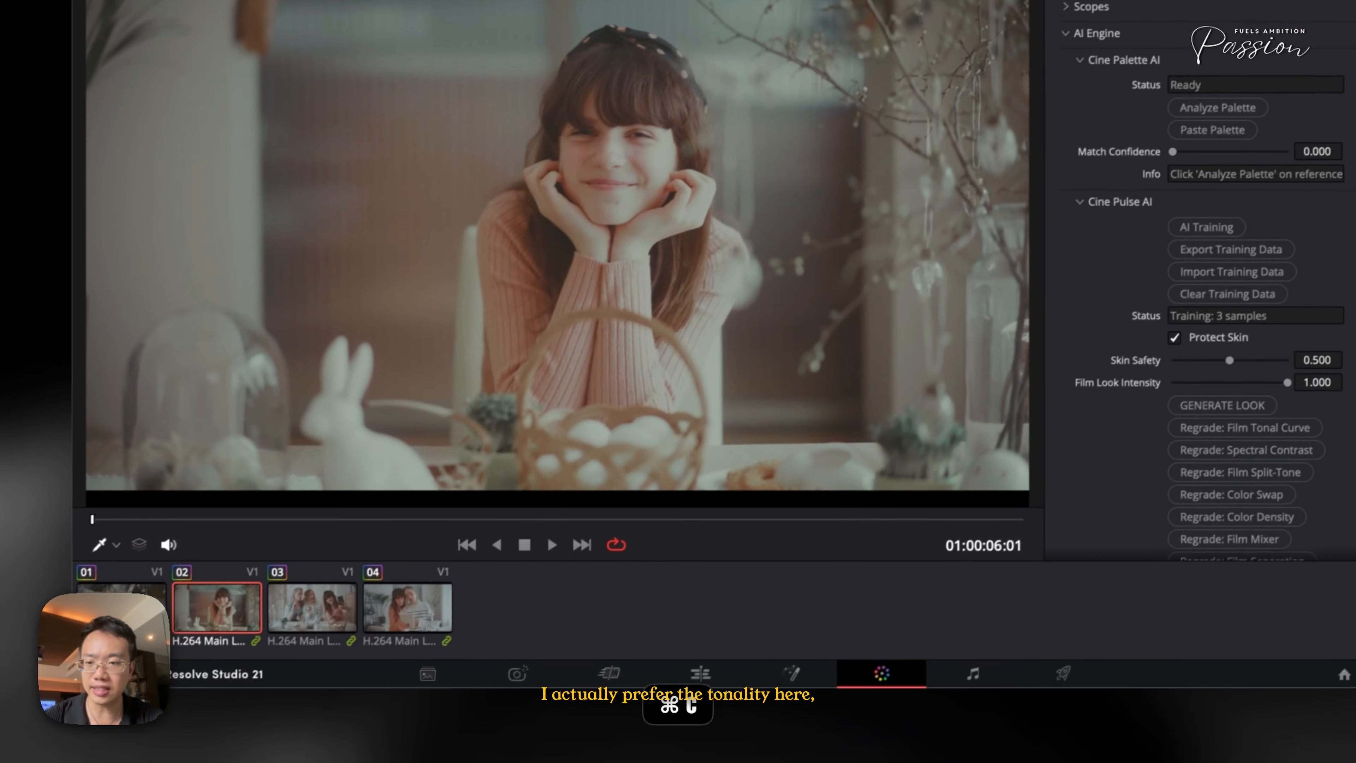
Paste the copied grade onto clips 01, 03 and 04
click(128, 601)
key(super+v)
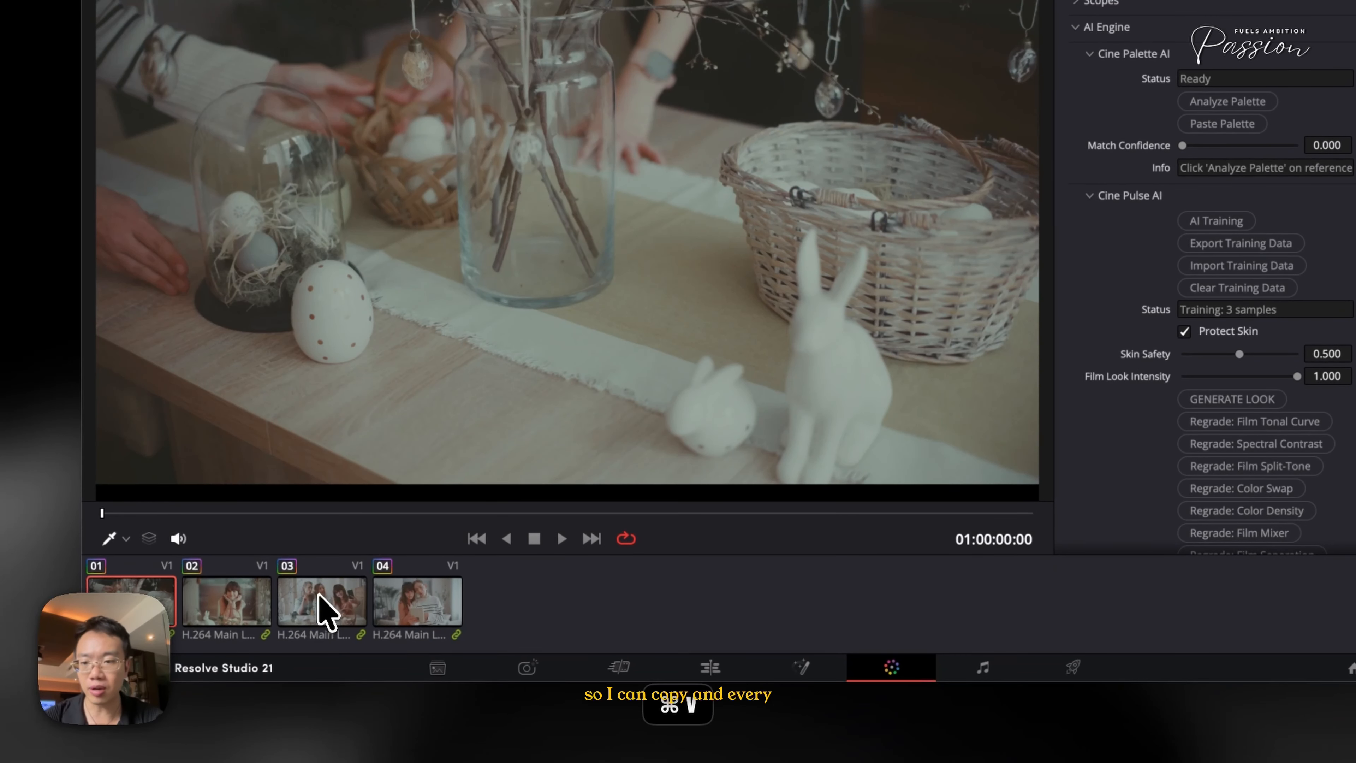
click(323, 611)
key(super+v)
click(415, 619)
key(super+v)
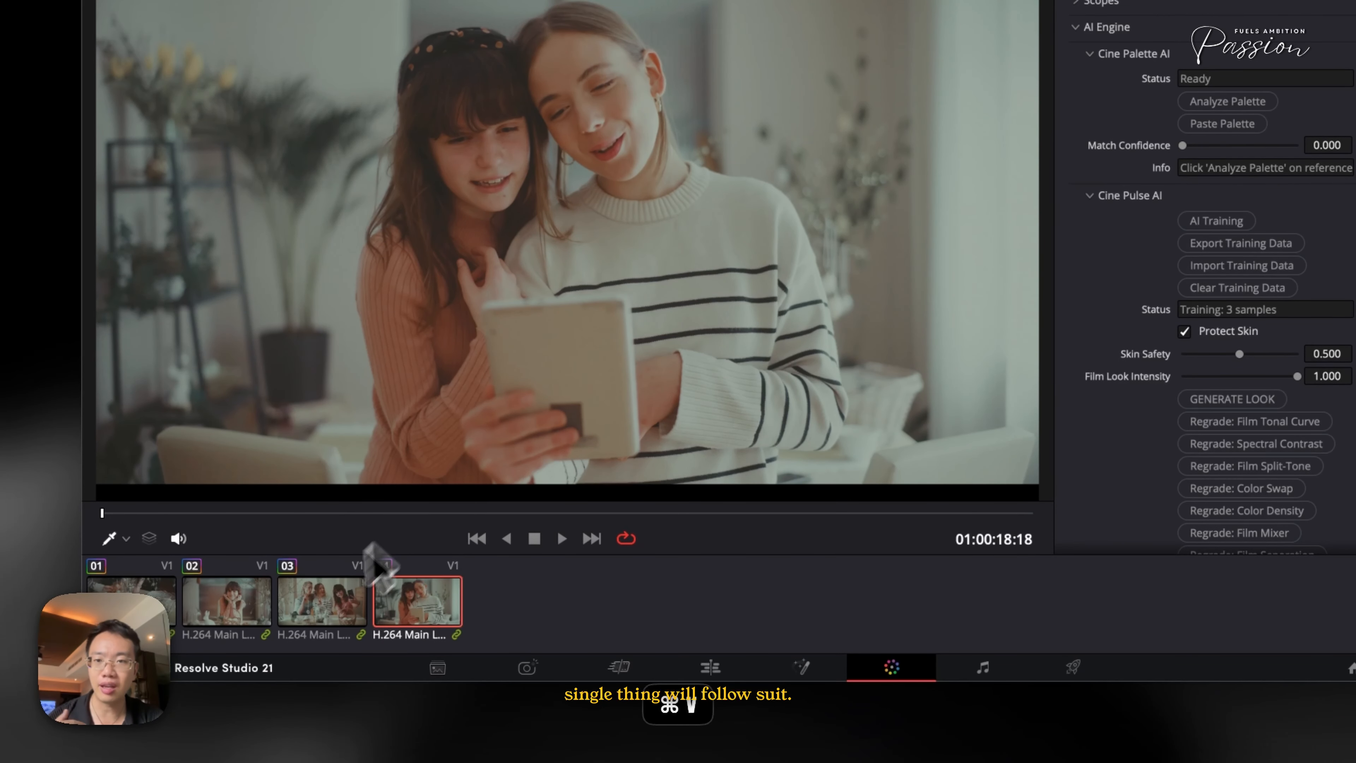
Step through the clips to compare the applied looks across the timeline
click(328, 620)
click(232, 609)
click(134, 600)
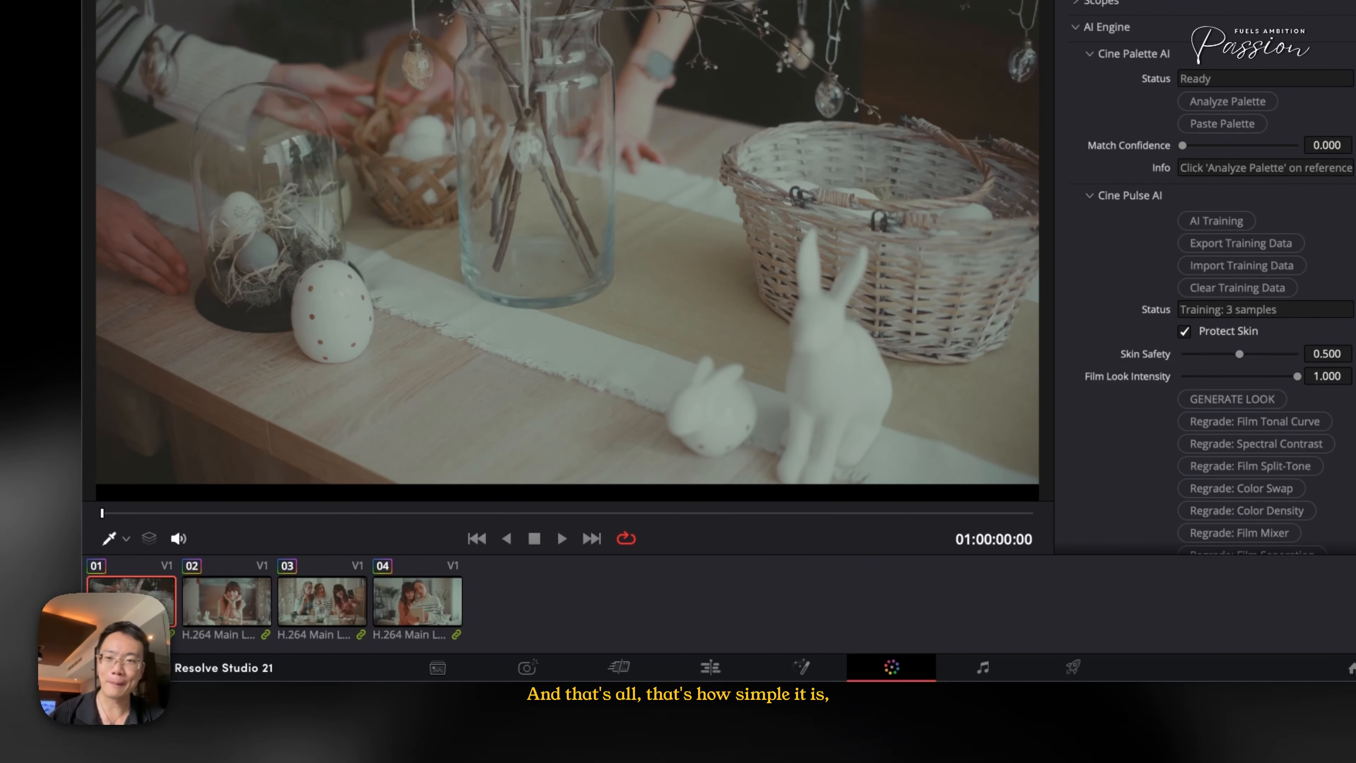
click(235, 614)
click(326, 604)
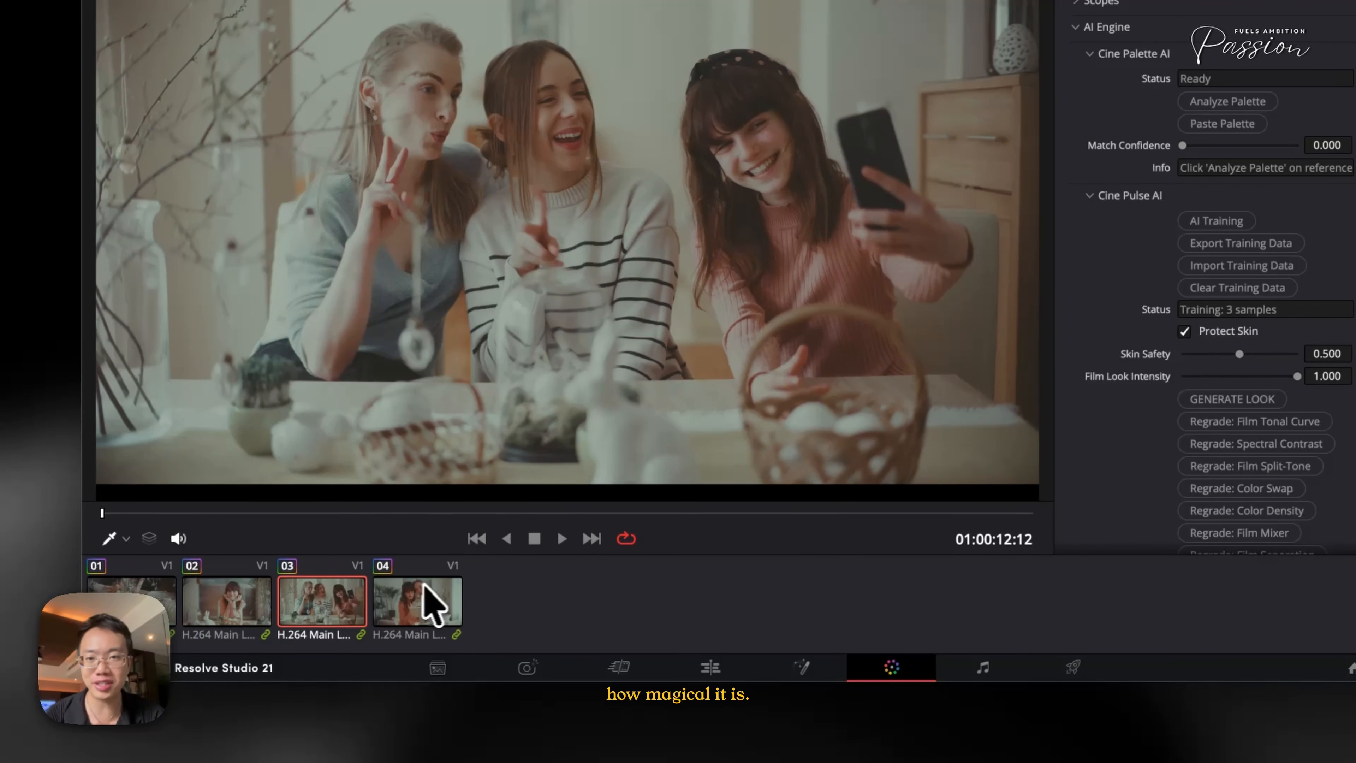
click(427, 604)
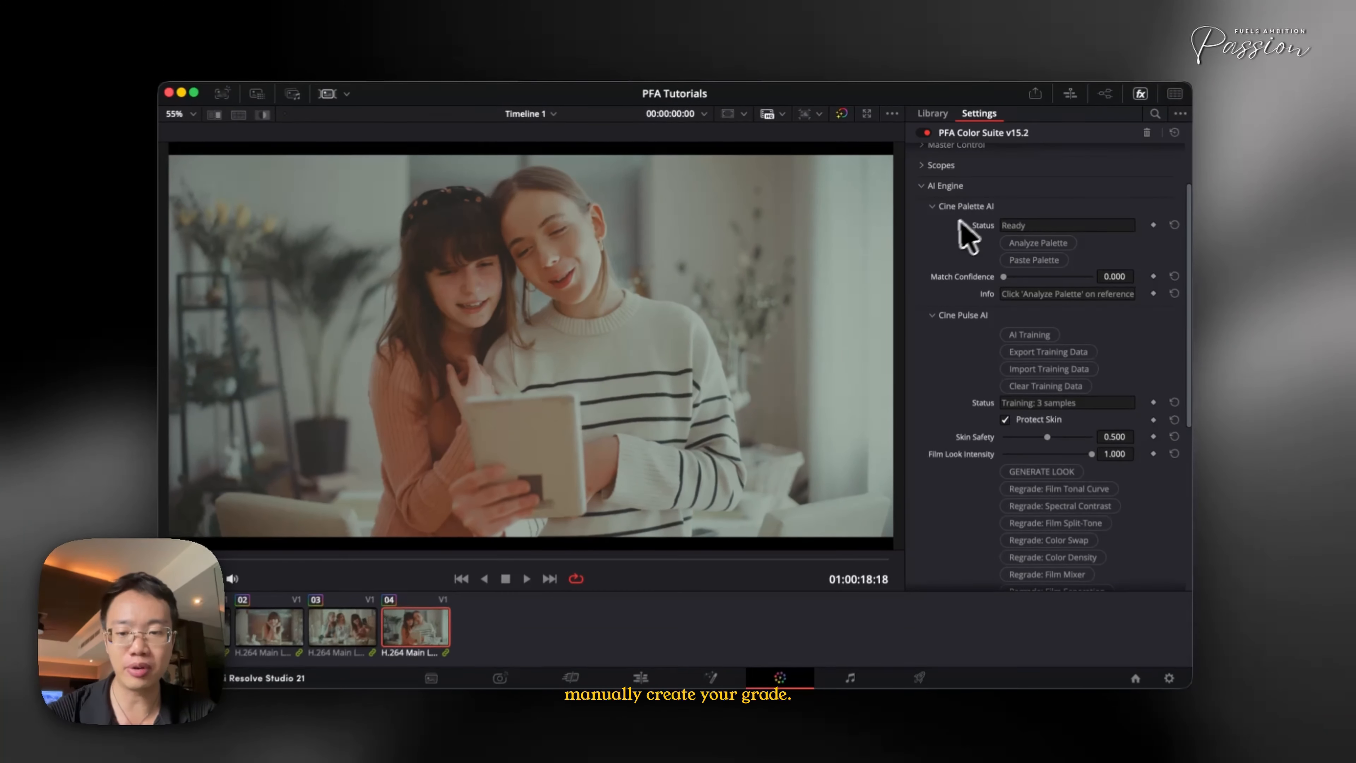
Undo the grade paste on clip 04 and expand Film Spectral Contrast under the Contrast Engine
key(super+z)
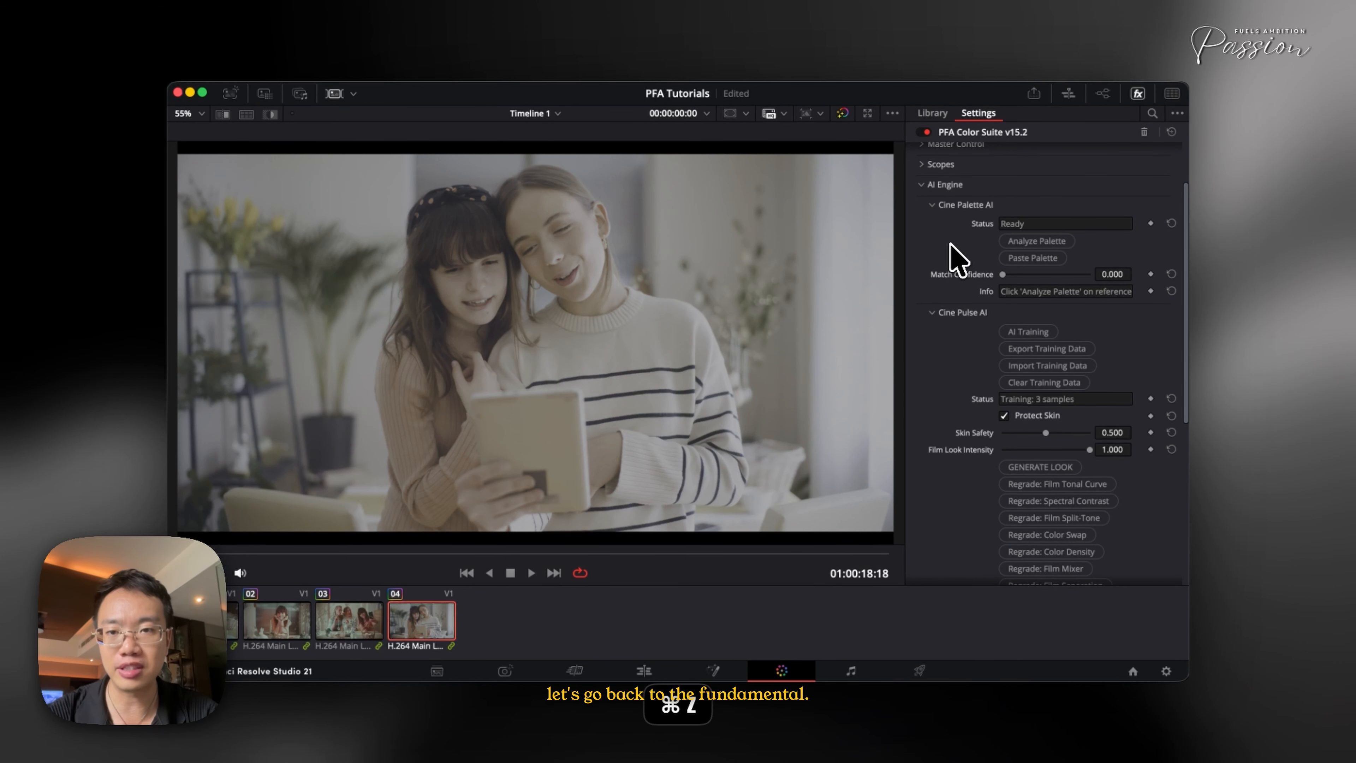
click(944, 187)
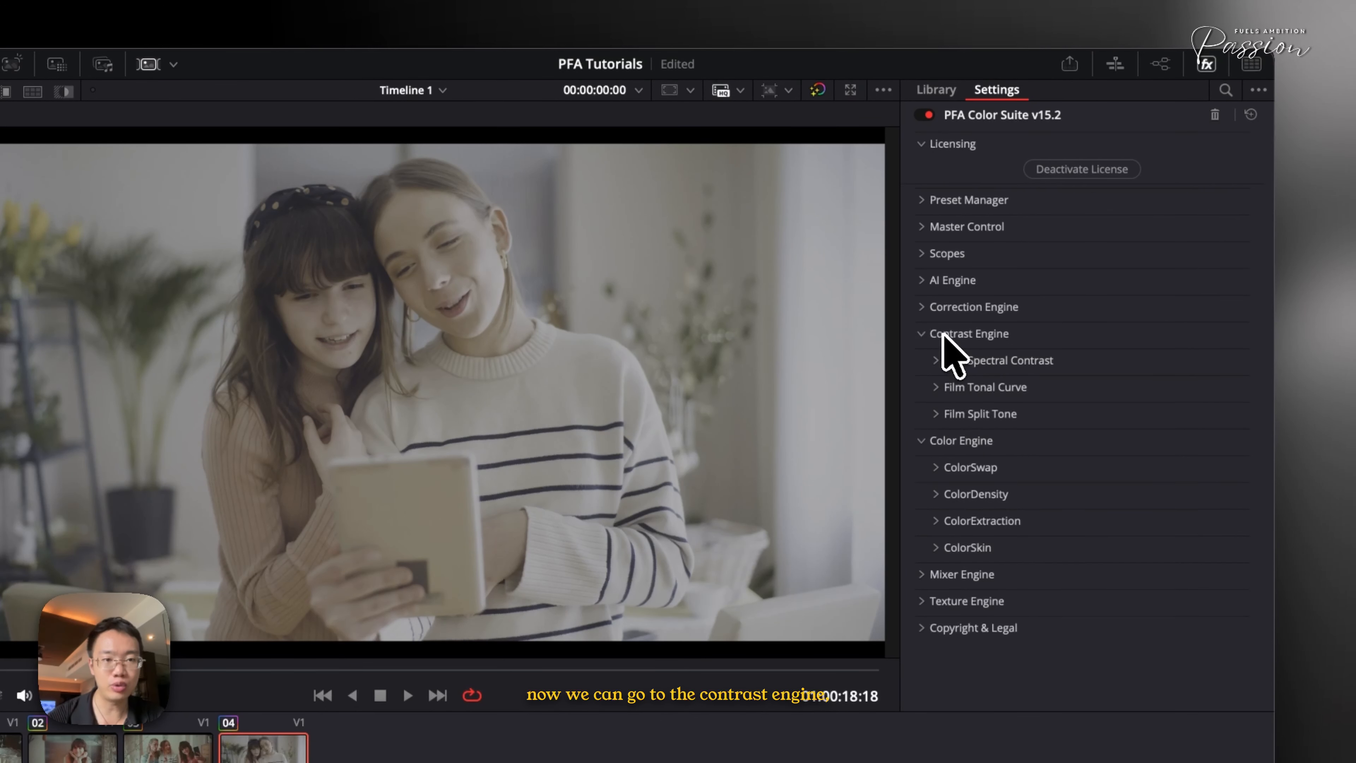
click(942, 335)
click(942, 336)
click(959, 361)
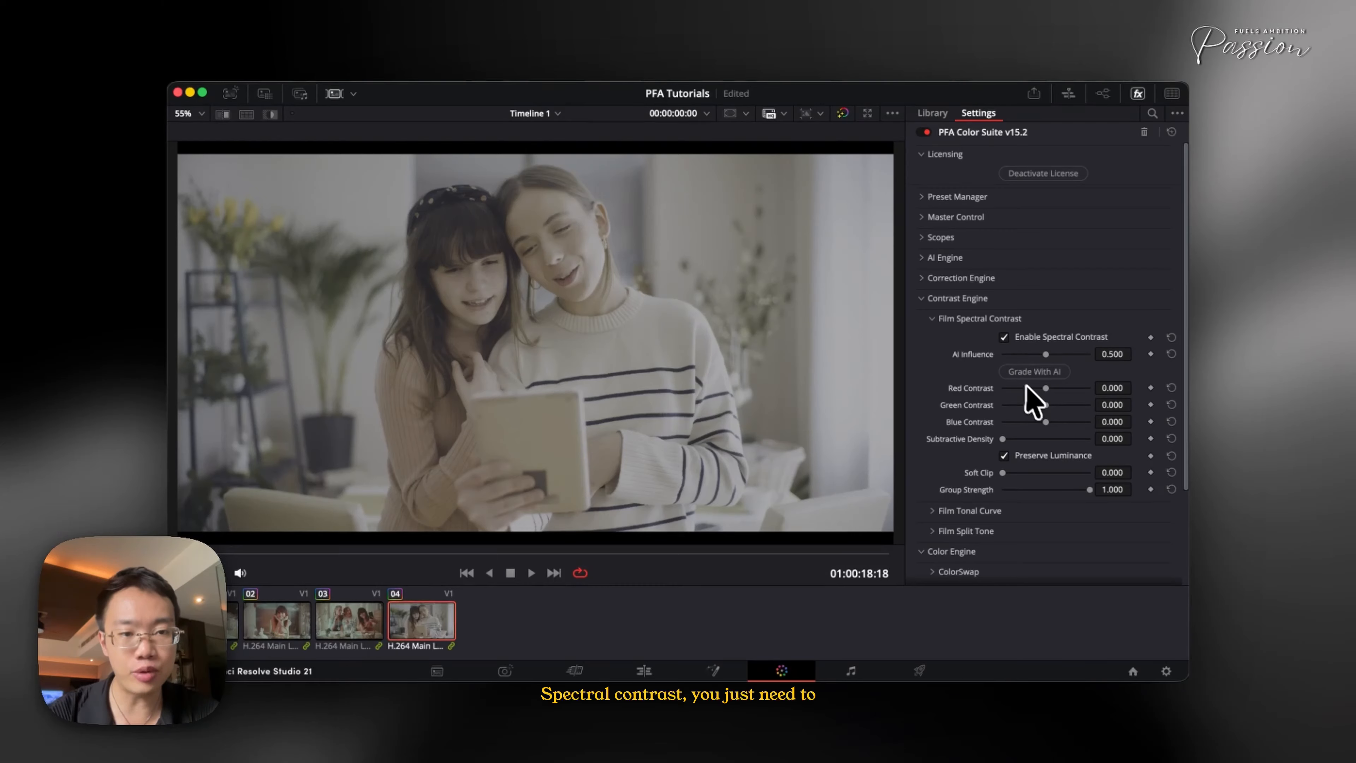
Set Red Contrast to about 0.66 and Blue Contrast to about -0.04, toggling the grade to compare
drag(1085, 453, 1103, 455)
drag(1102, 371, 1112, 370)
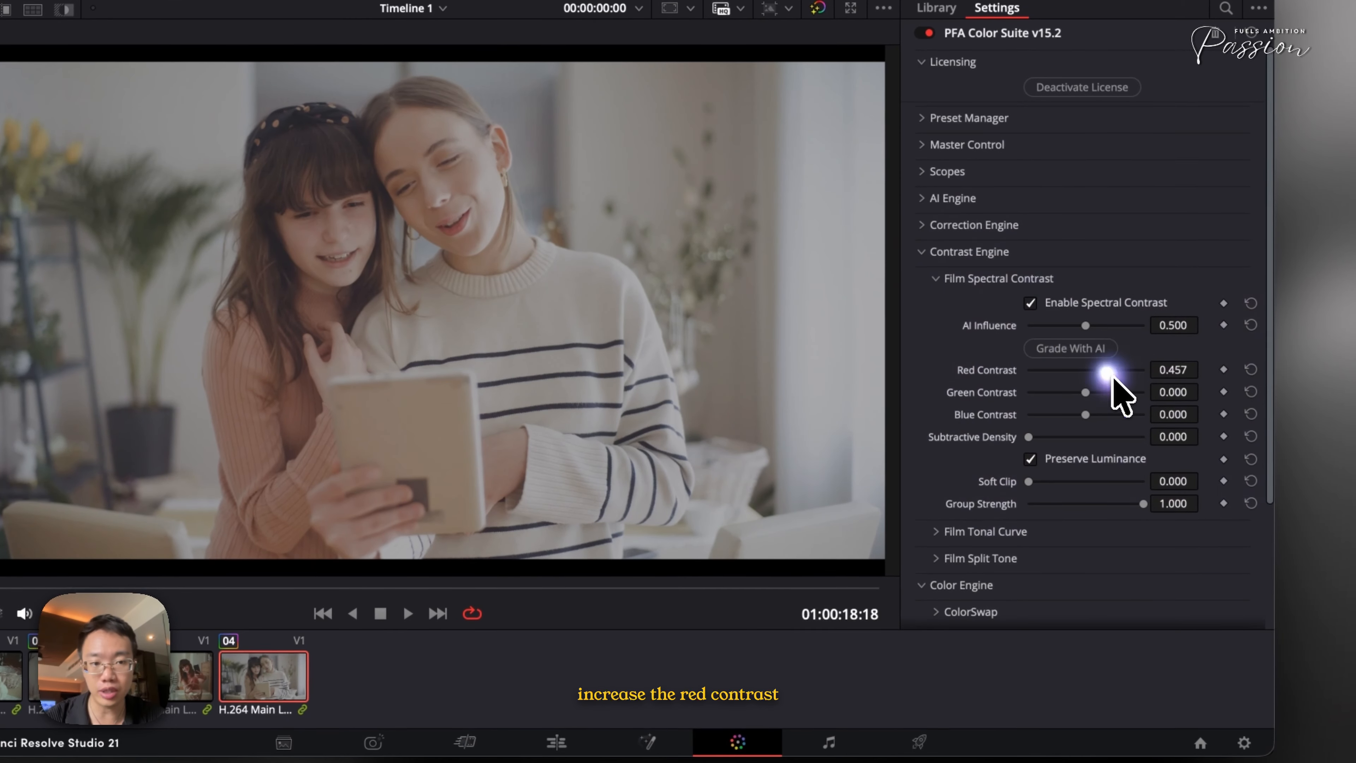
drag(1103, 418, 1135, 420)
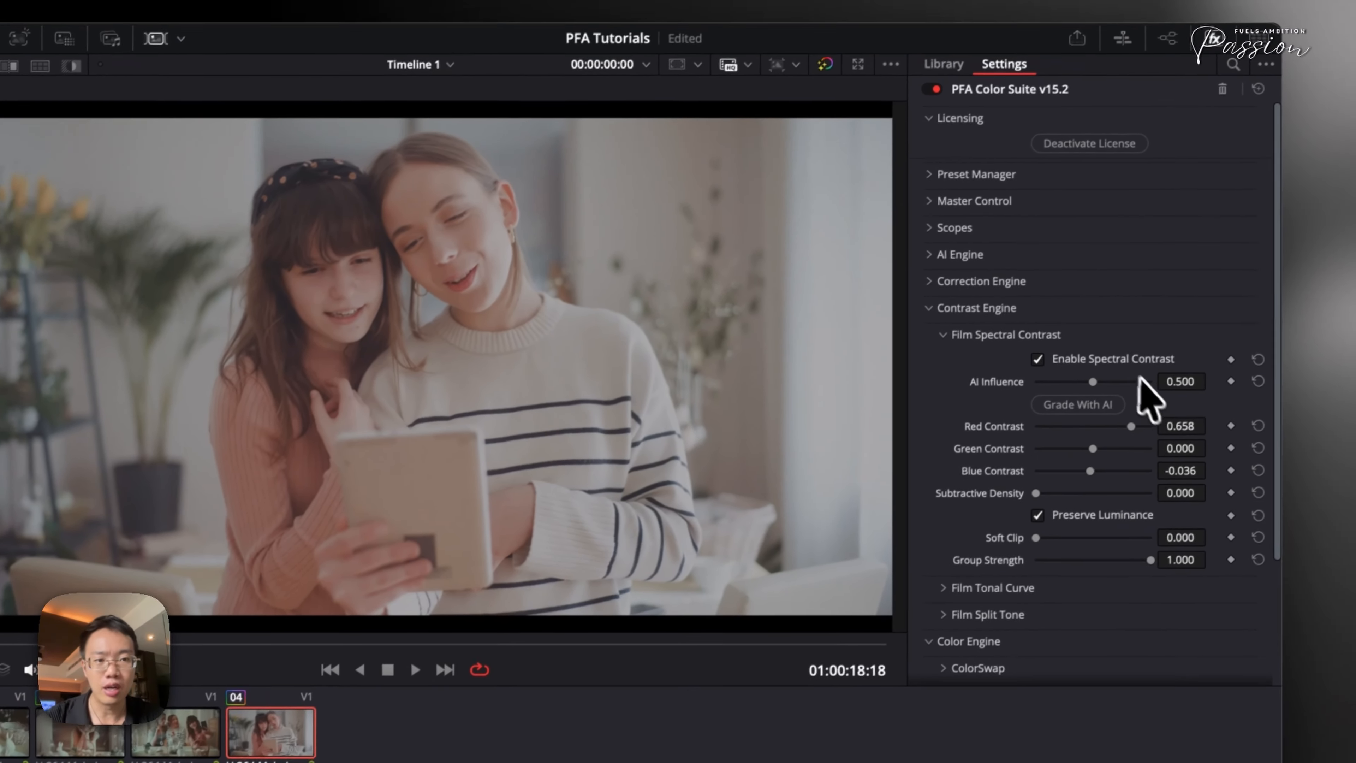
click(1129, 361)
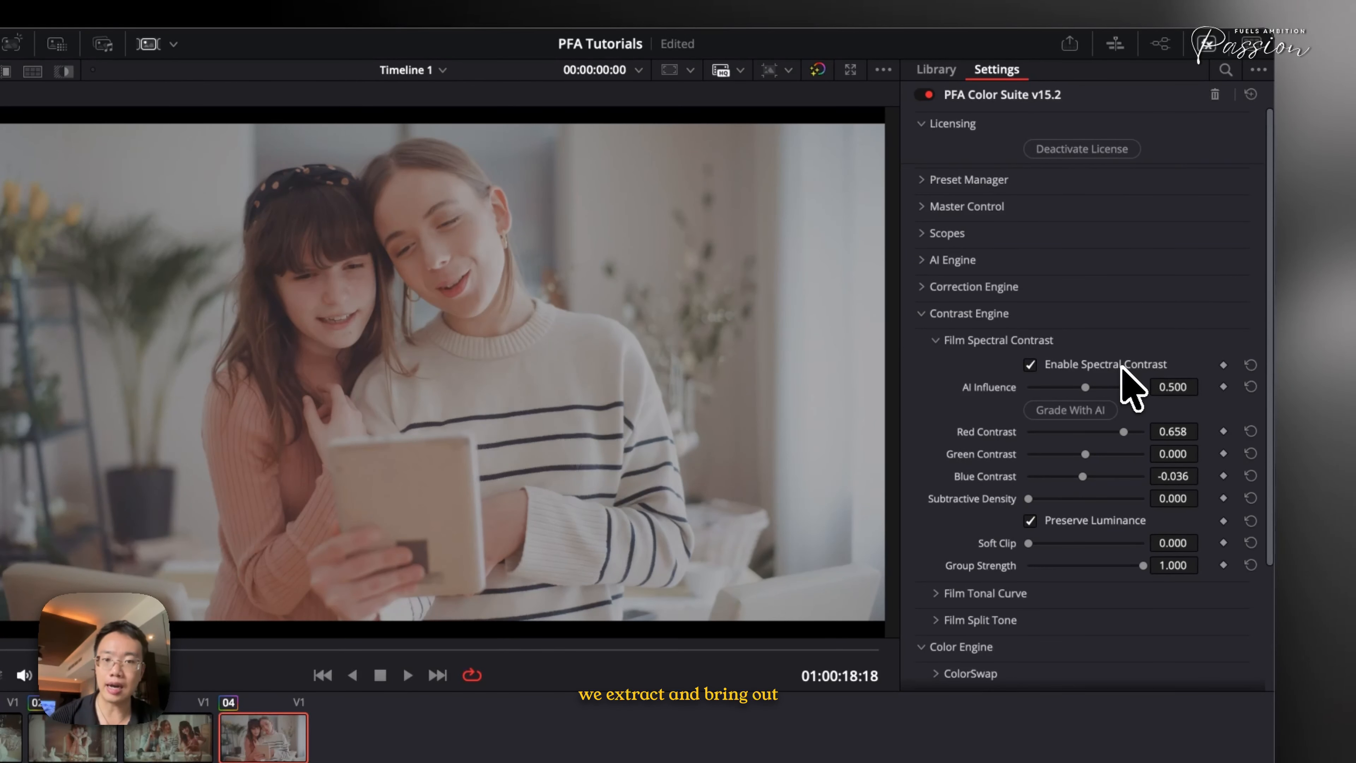
key(super+d)
key(super+d)
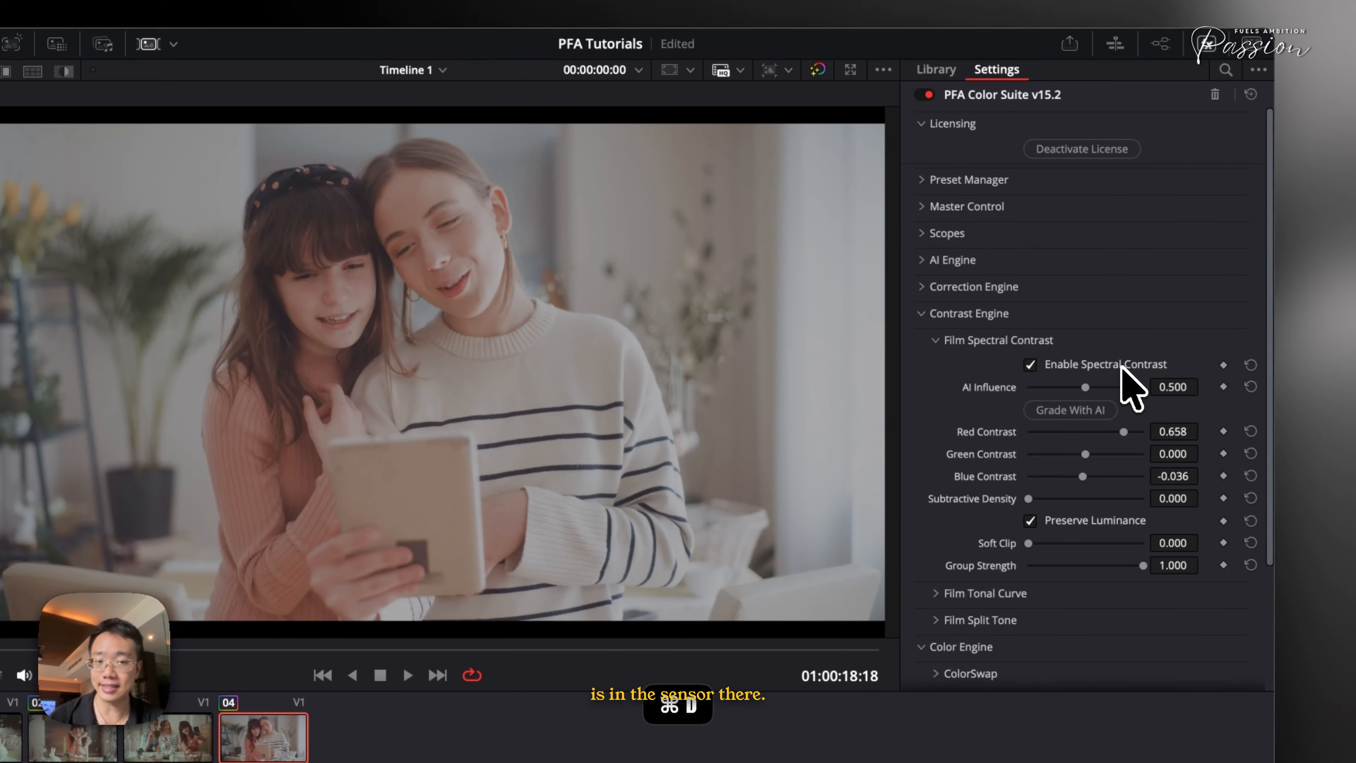
Open Film Tonal Curve, turn on Show Curve Overlay, and raise Black Point to about 0.26 and Shadow Softness to about 2.64
click(1027, 342)
click(1008, 364)
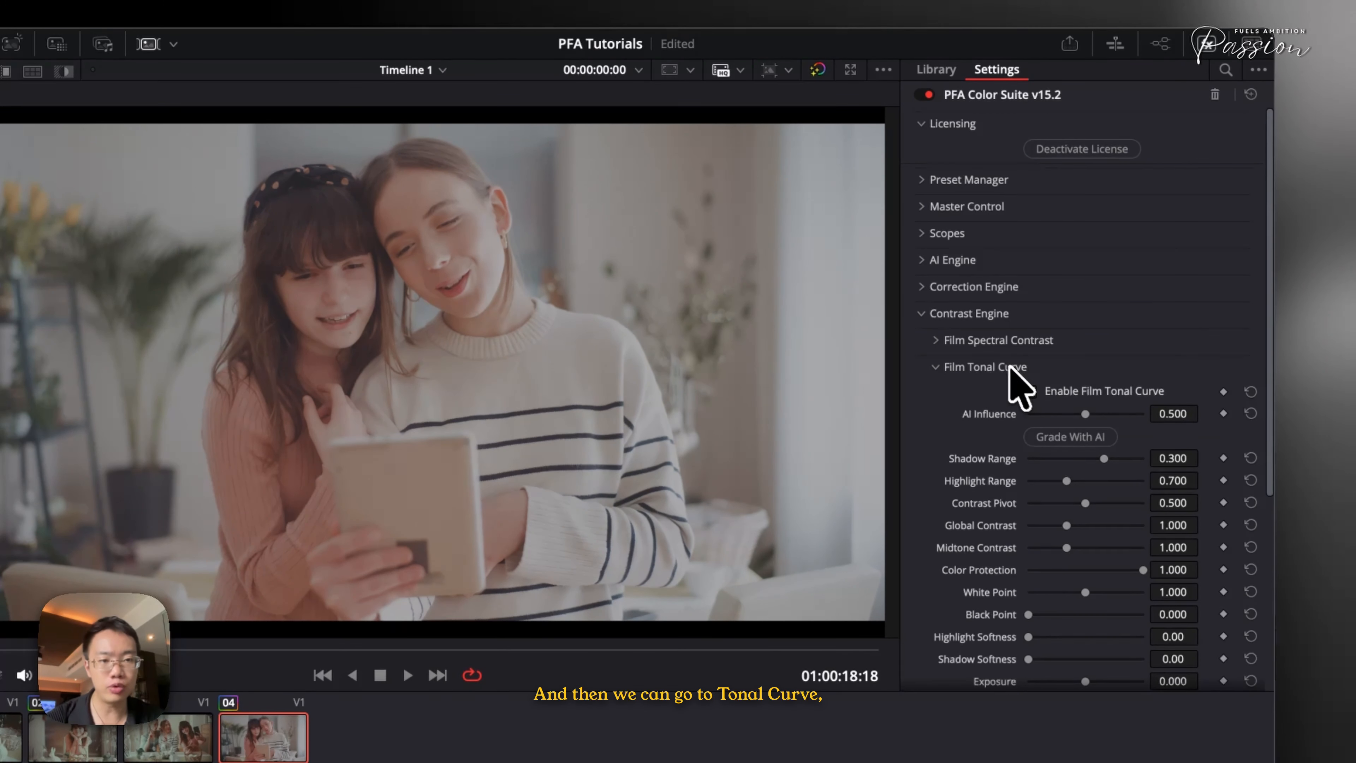
scroll(1065, 456, down, 3)
scroll(1064, 454, down, 2)
click(1063, 484)
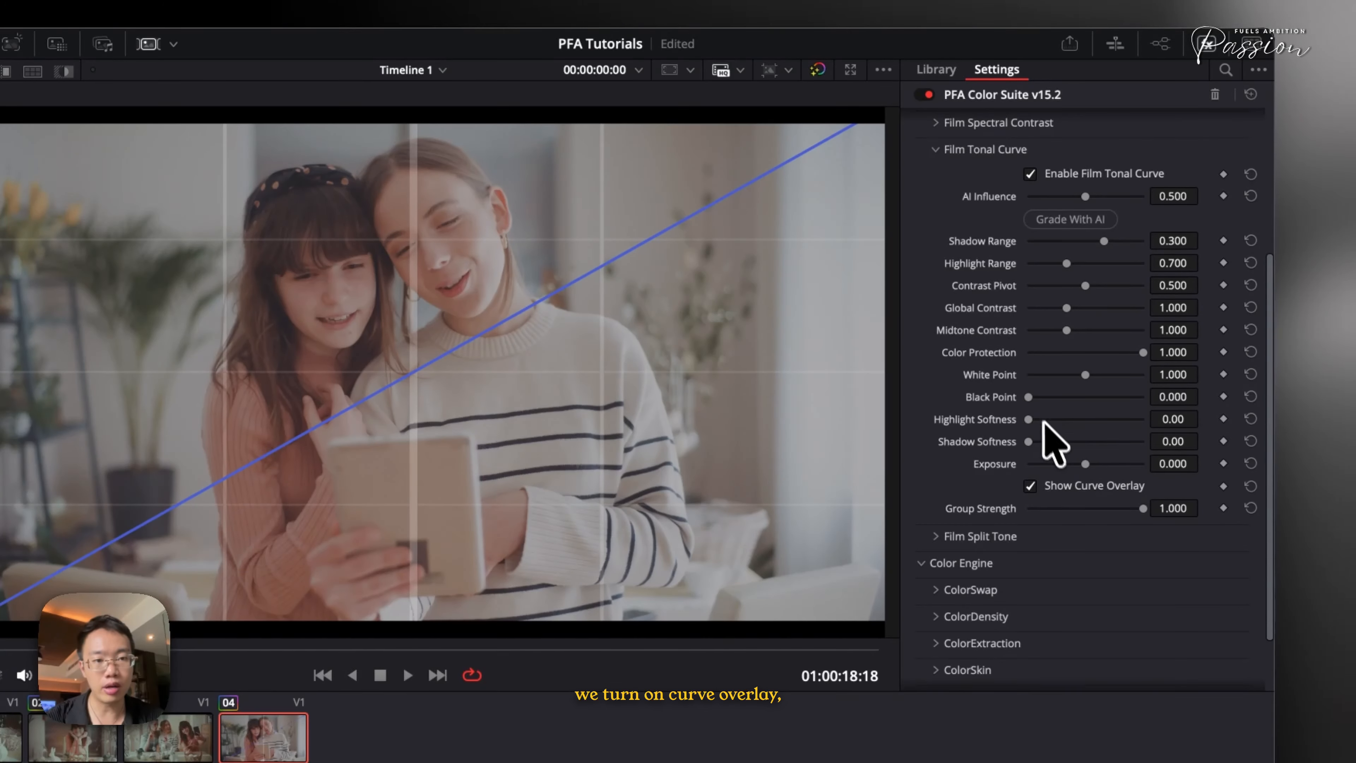
drag(1029, 396, 1058, 441)
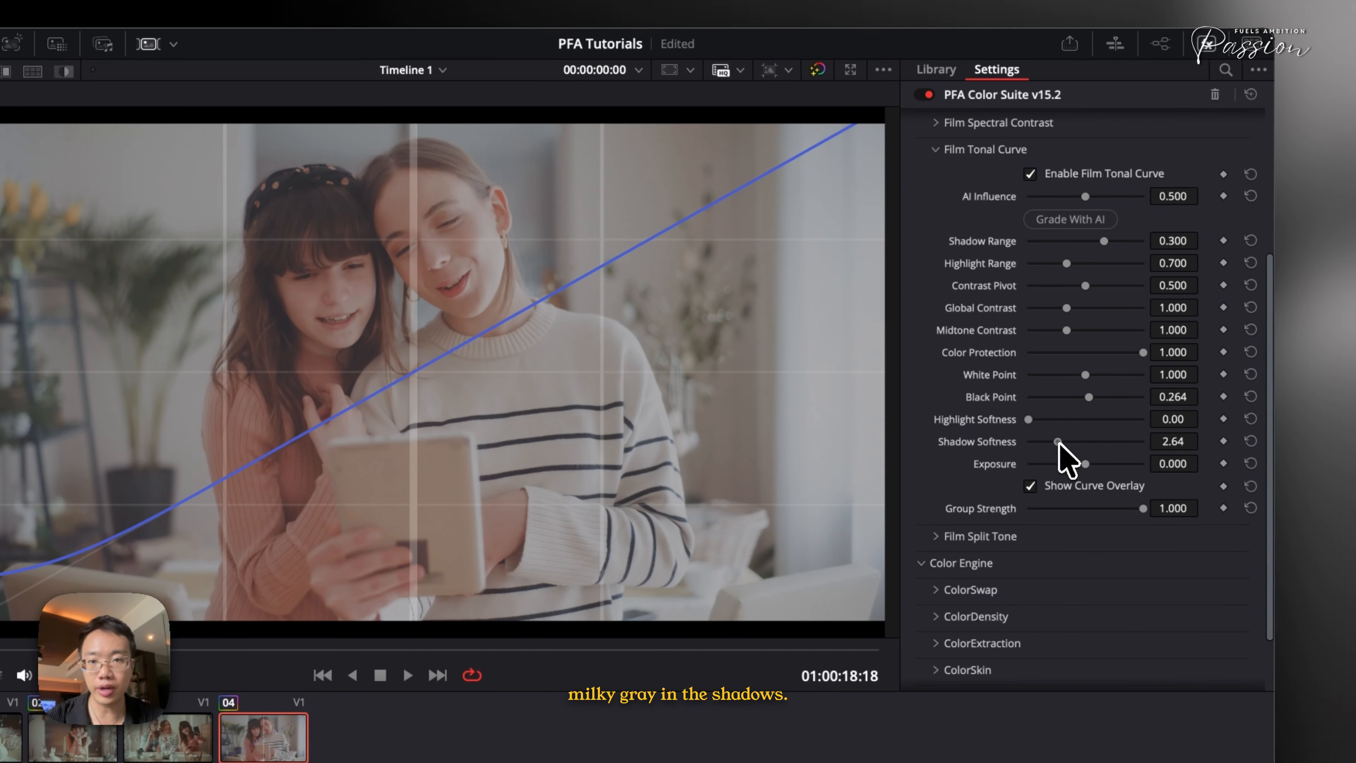
Turn off Show Curve Overlay and toggle the grade on and off to compare
click(1067, 483)
key(super+d)
key(super+d)
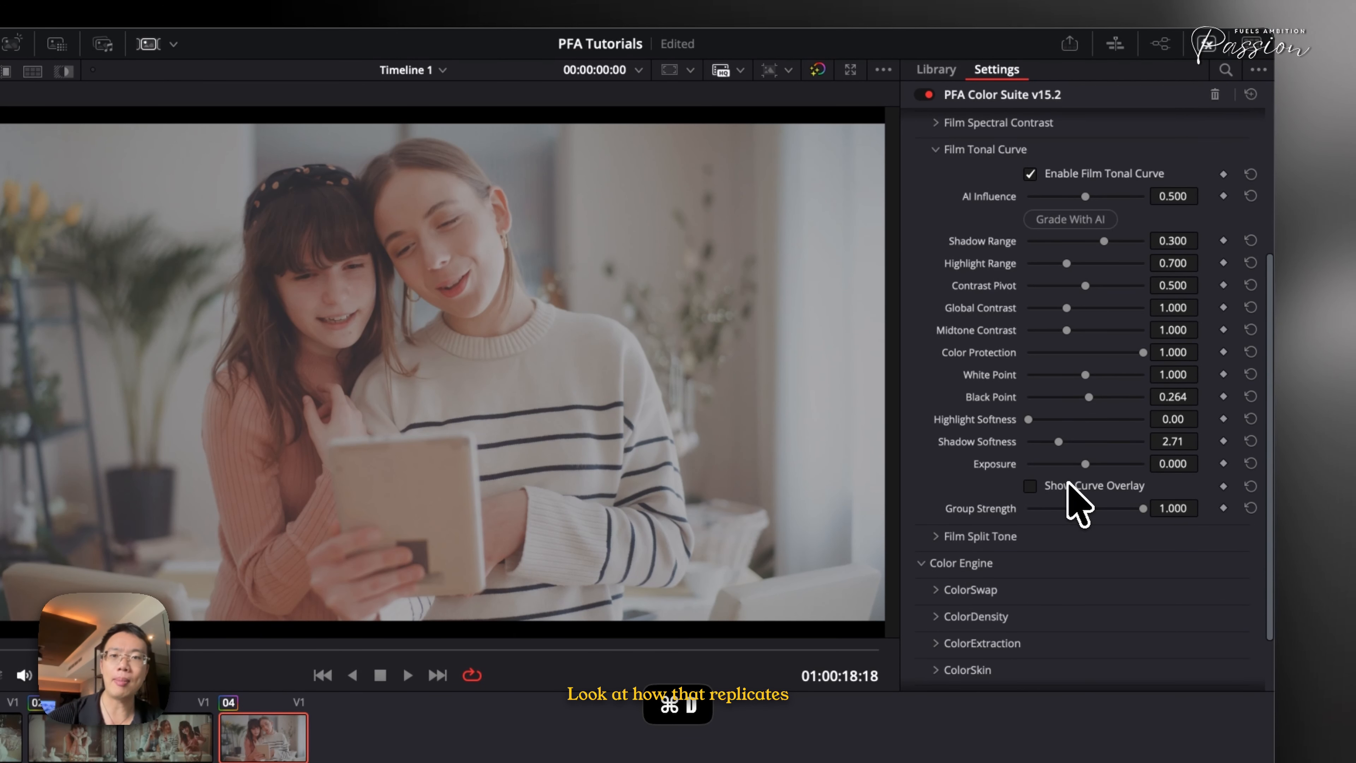
key(super+d)
key(super+d)
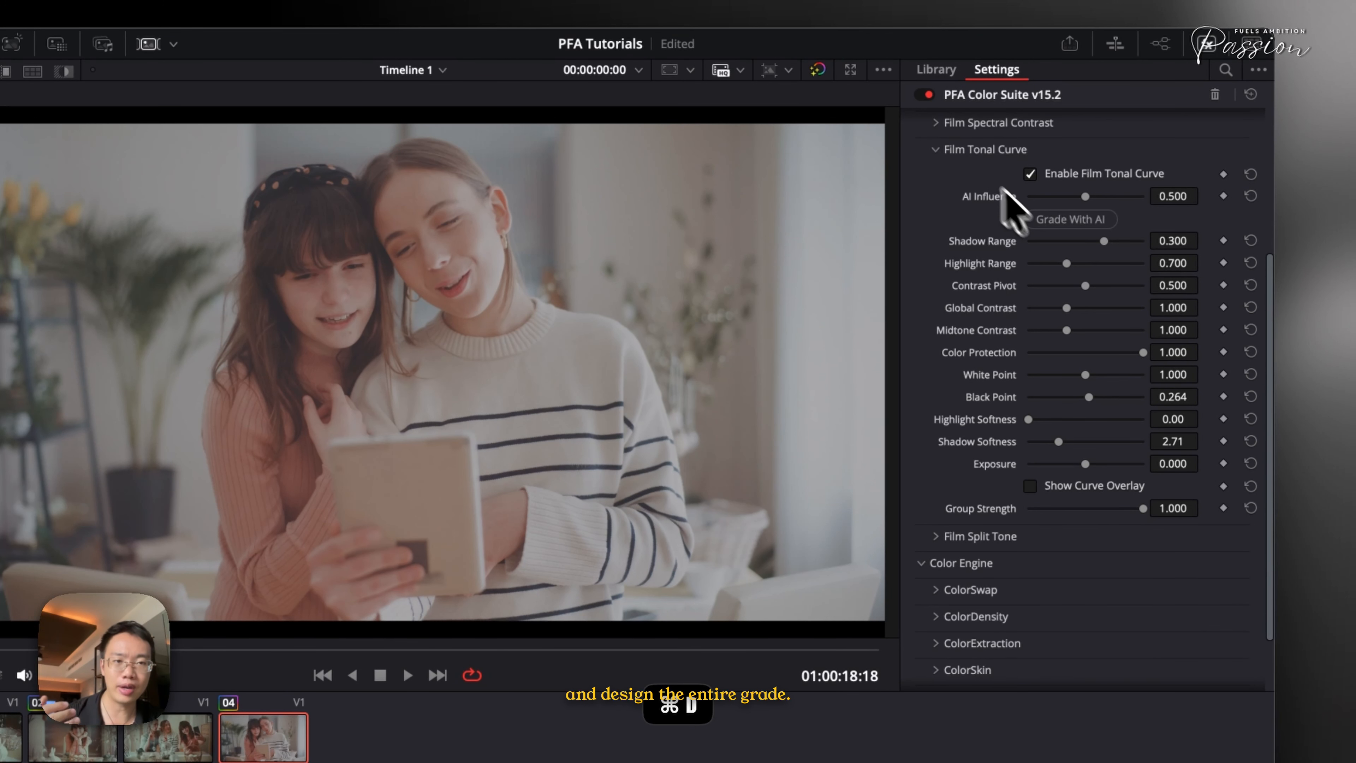
Collapse Film Tonal Curve and open Film Split Tone to review its highlight, midtone and shadow controls, then collapse it
click(967, 156)
click(961, 394)
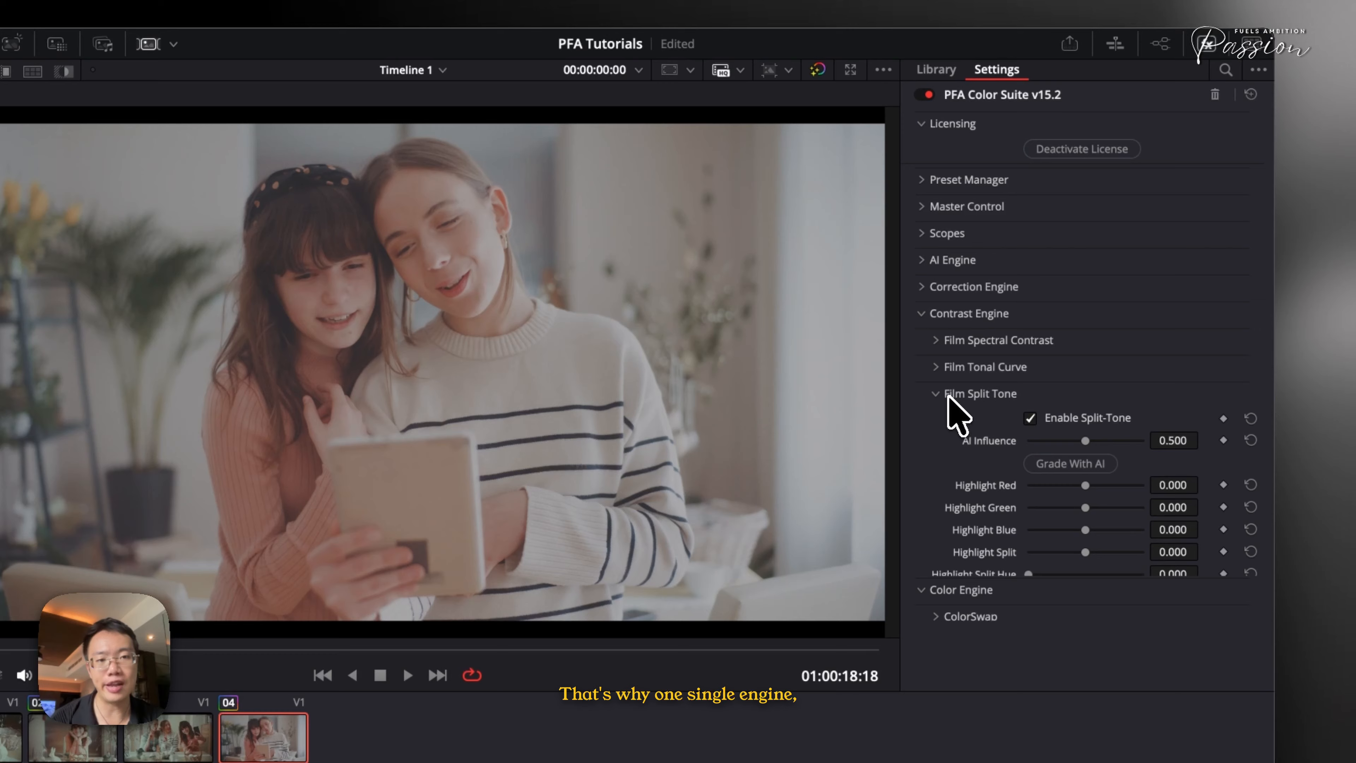
scroll(1051, 470, down, 5)
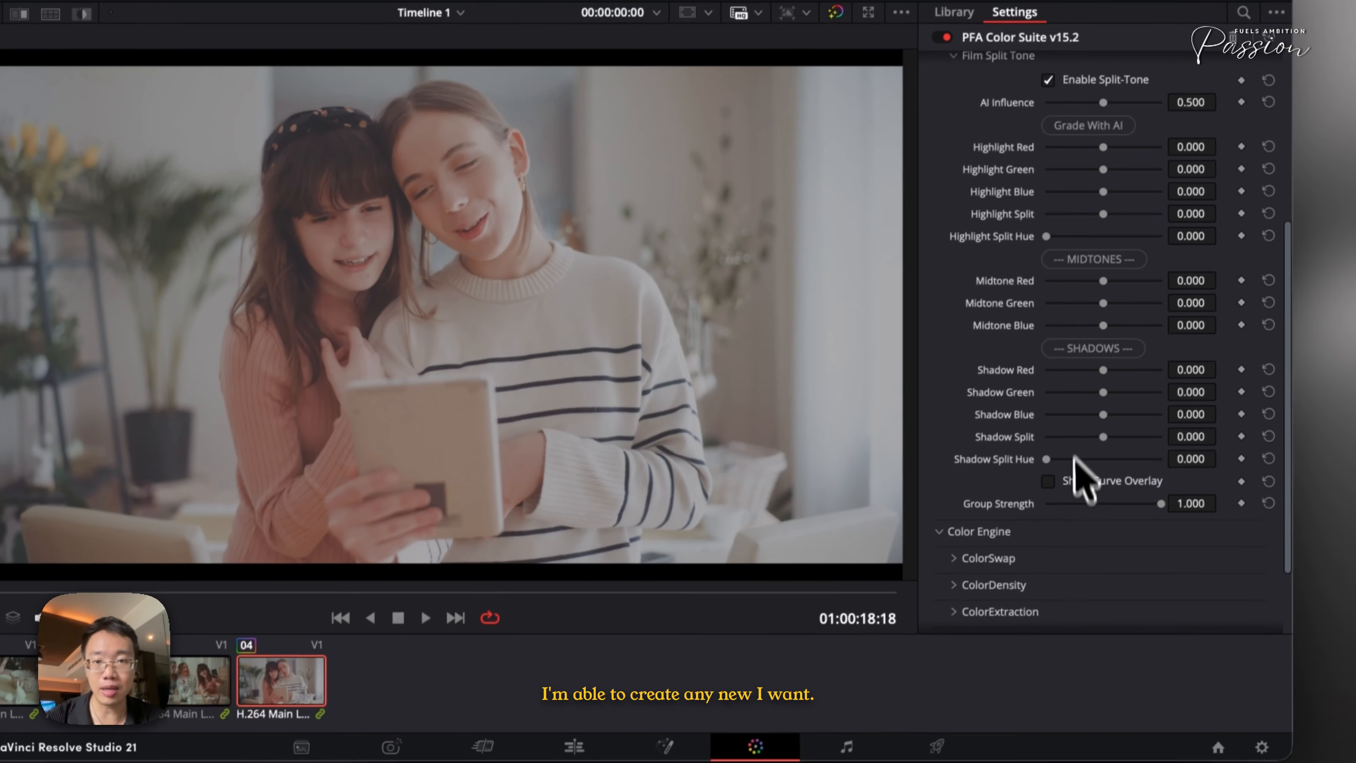
scroll(1055, 534, up, 5)
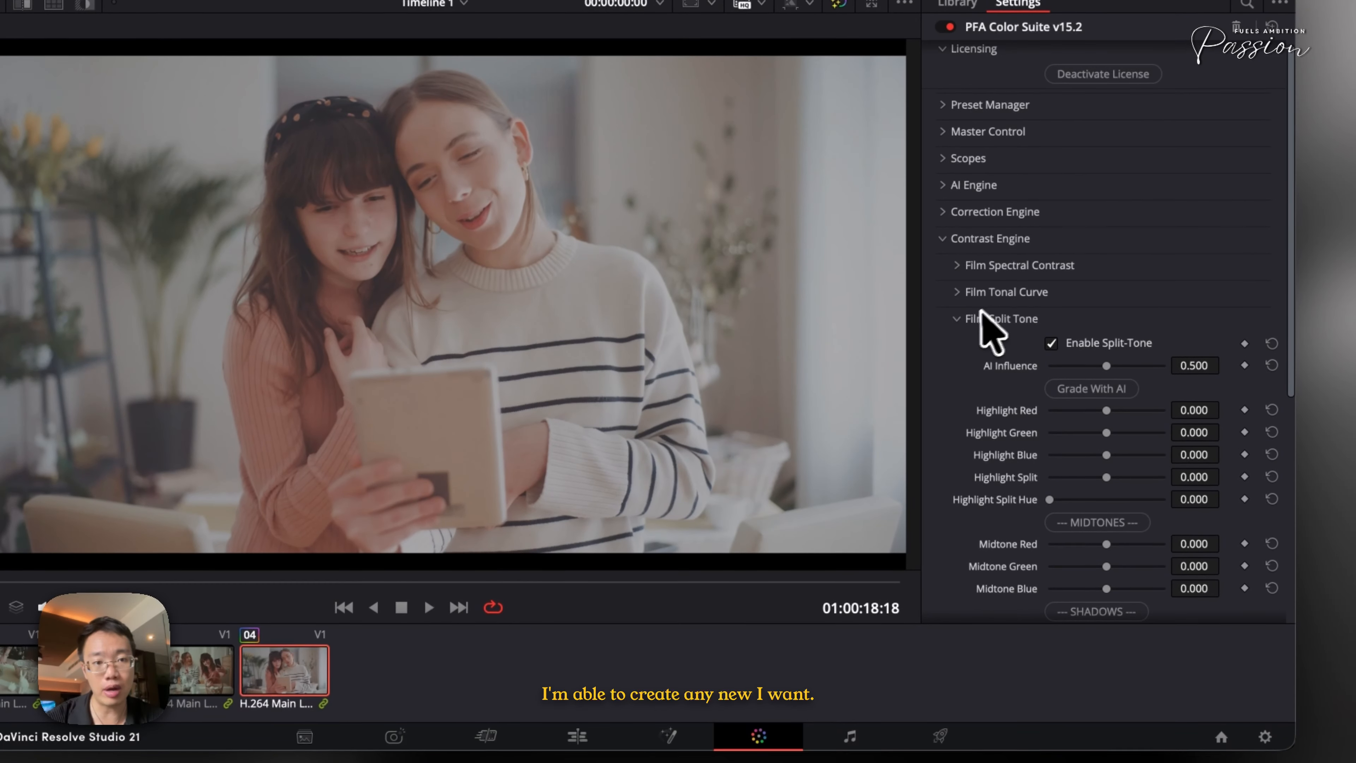
click(961, 319)
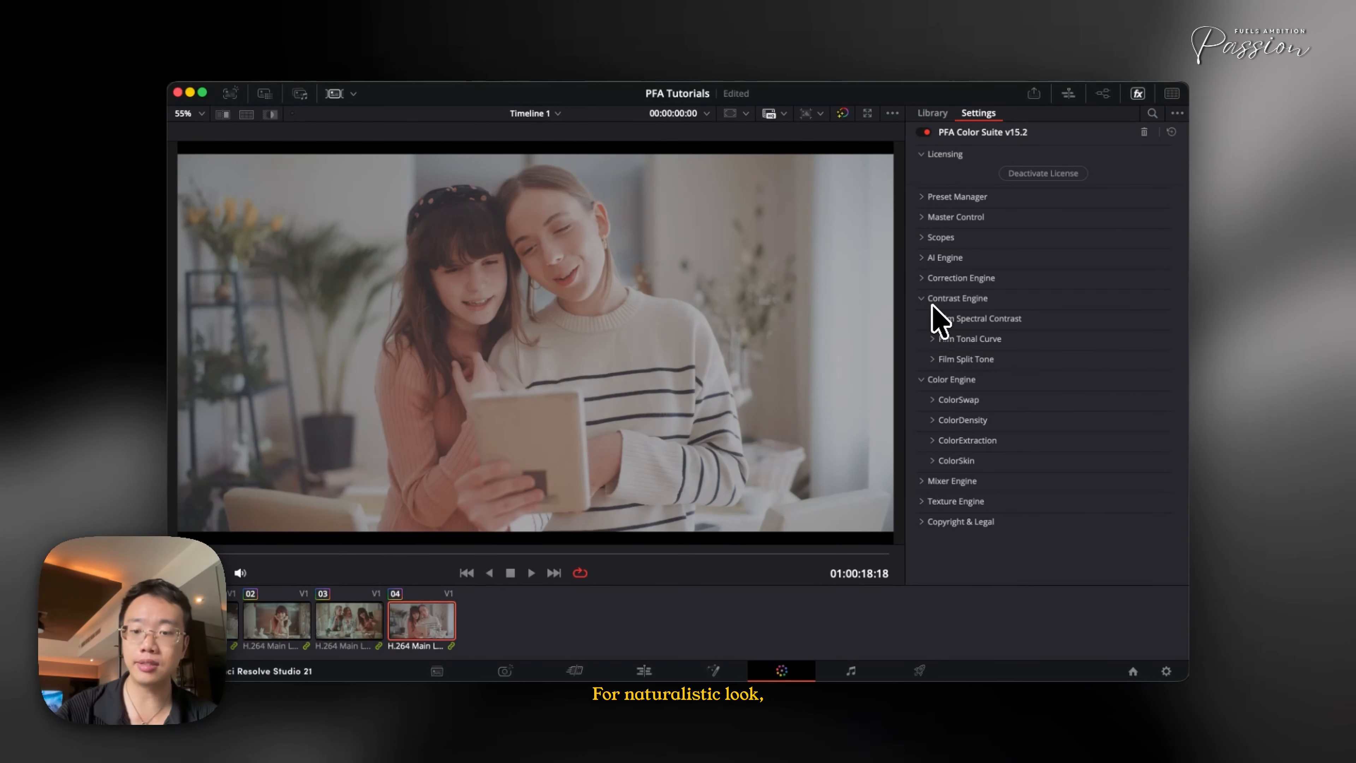
Toggle the grade on and off repeatedly to compare the result
key(super+d)
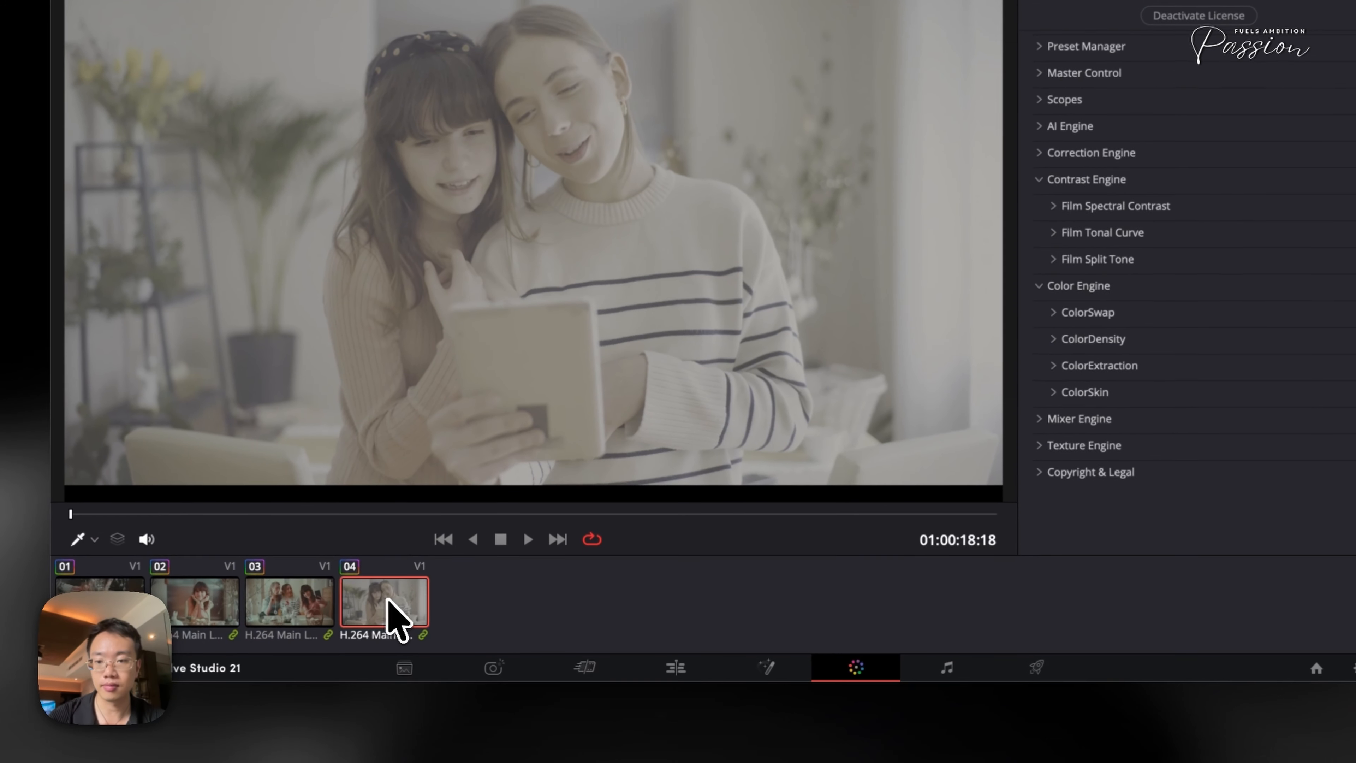
key(super+d)
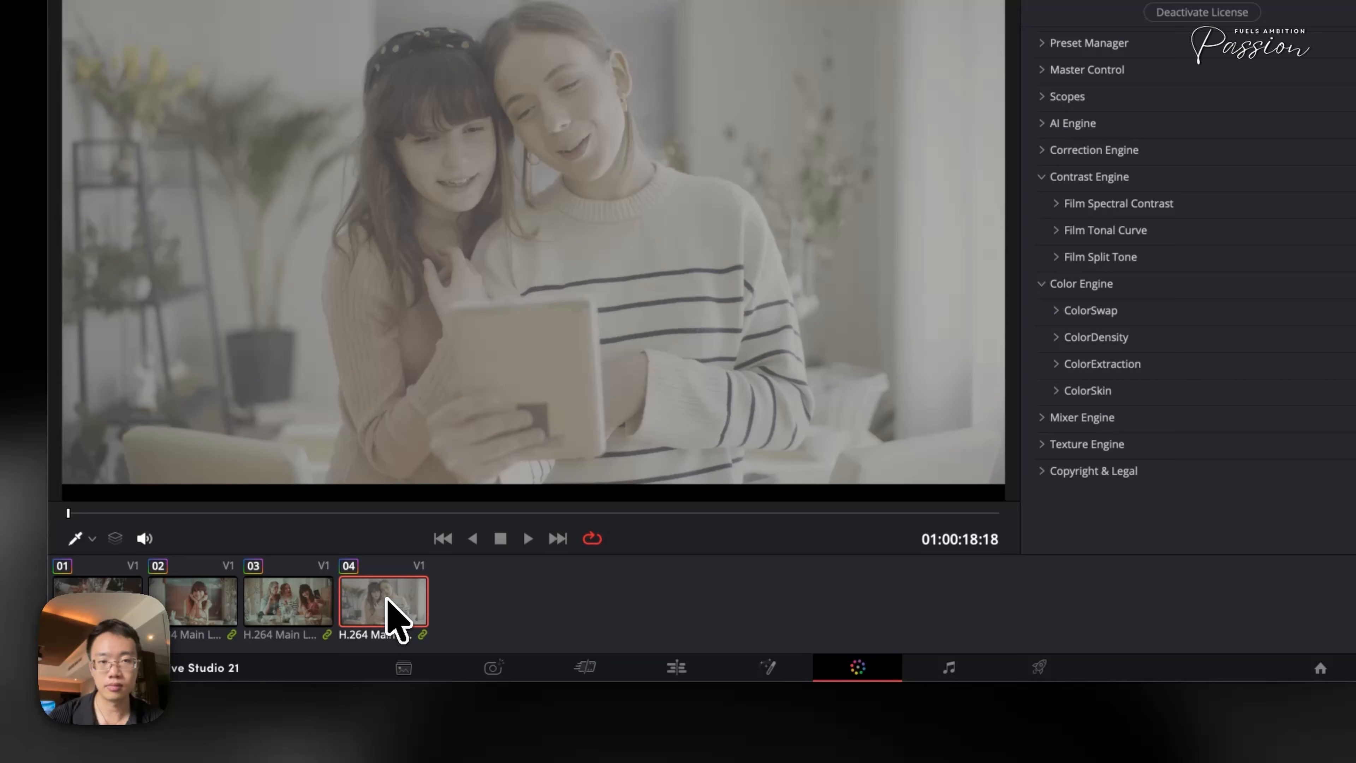
key(super+d)
key(super+d)
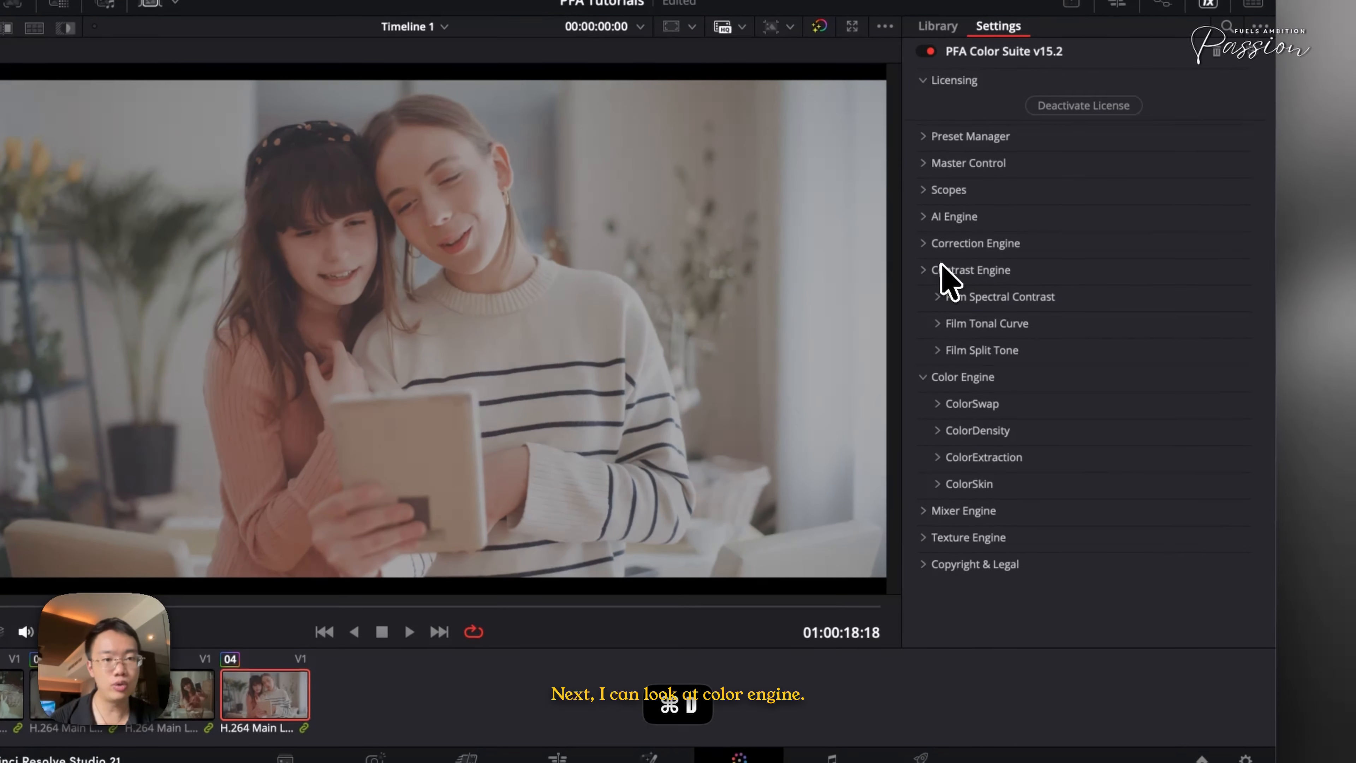
Open ColorSwap under Color Engine and set Green Range to about 0.253 and Green Hue to about 0.159, toggling the grade to compare
click(963, 256)
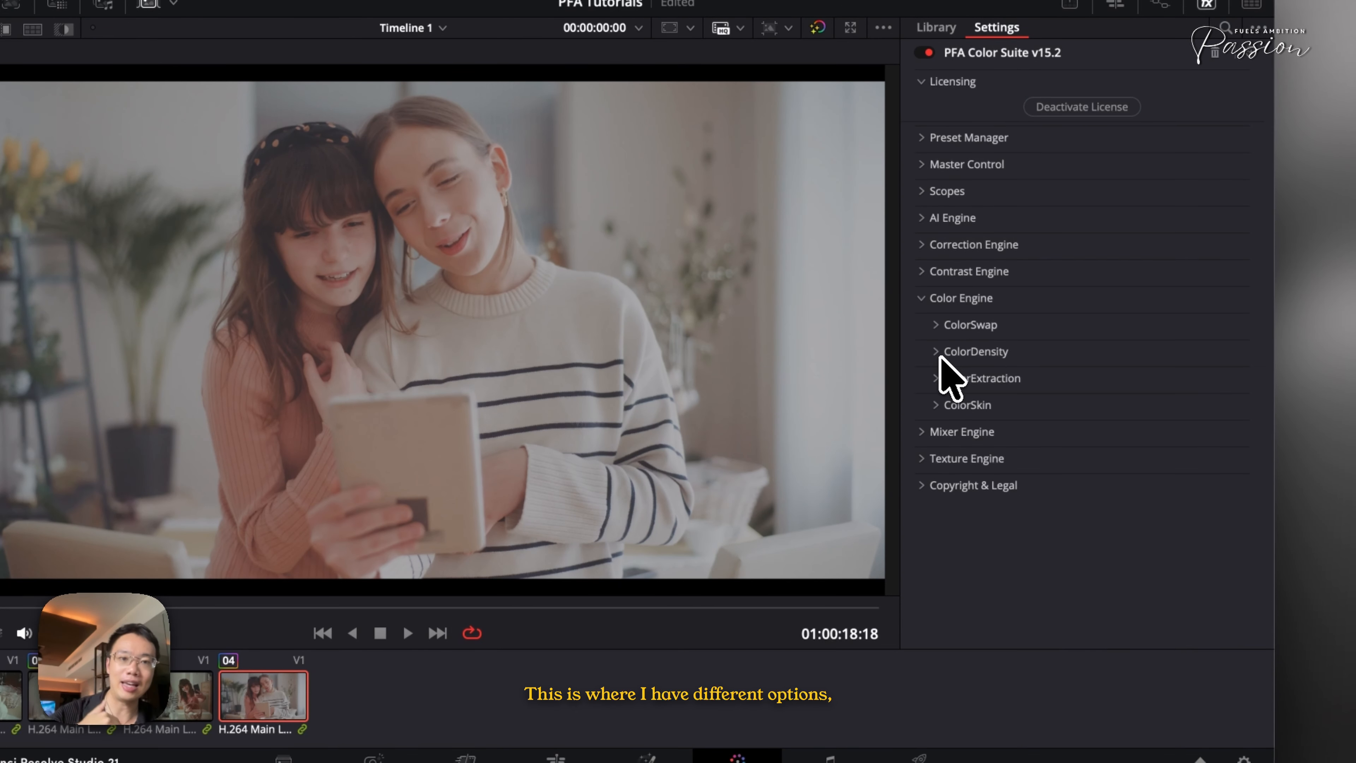
click(946, 327)
scroll(953, 341, down, 5)
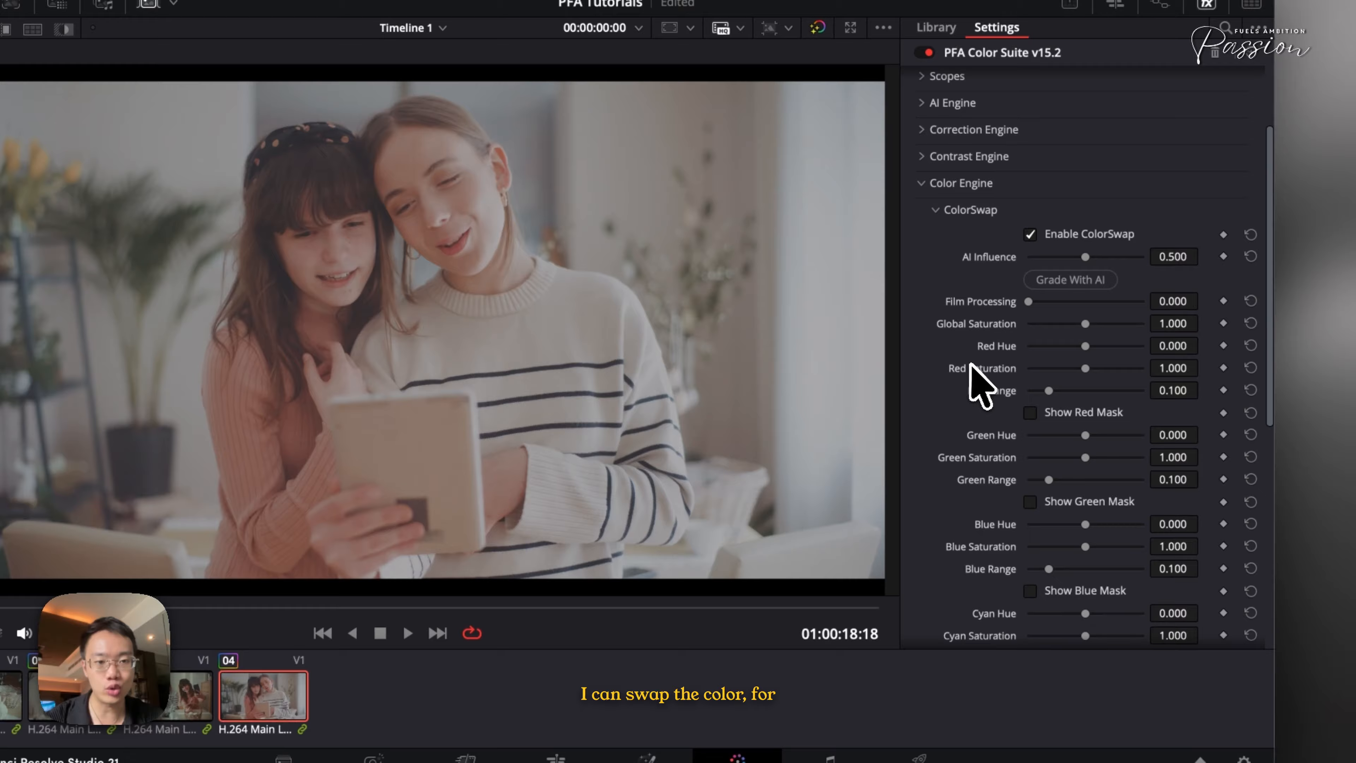
click(1067, 486)
mouse_move(1061, 464)
mouse_down()
mouse_move(1105, 470)
mouse_move(1084, 465)
mouse_up()
click(1058, 487)
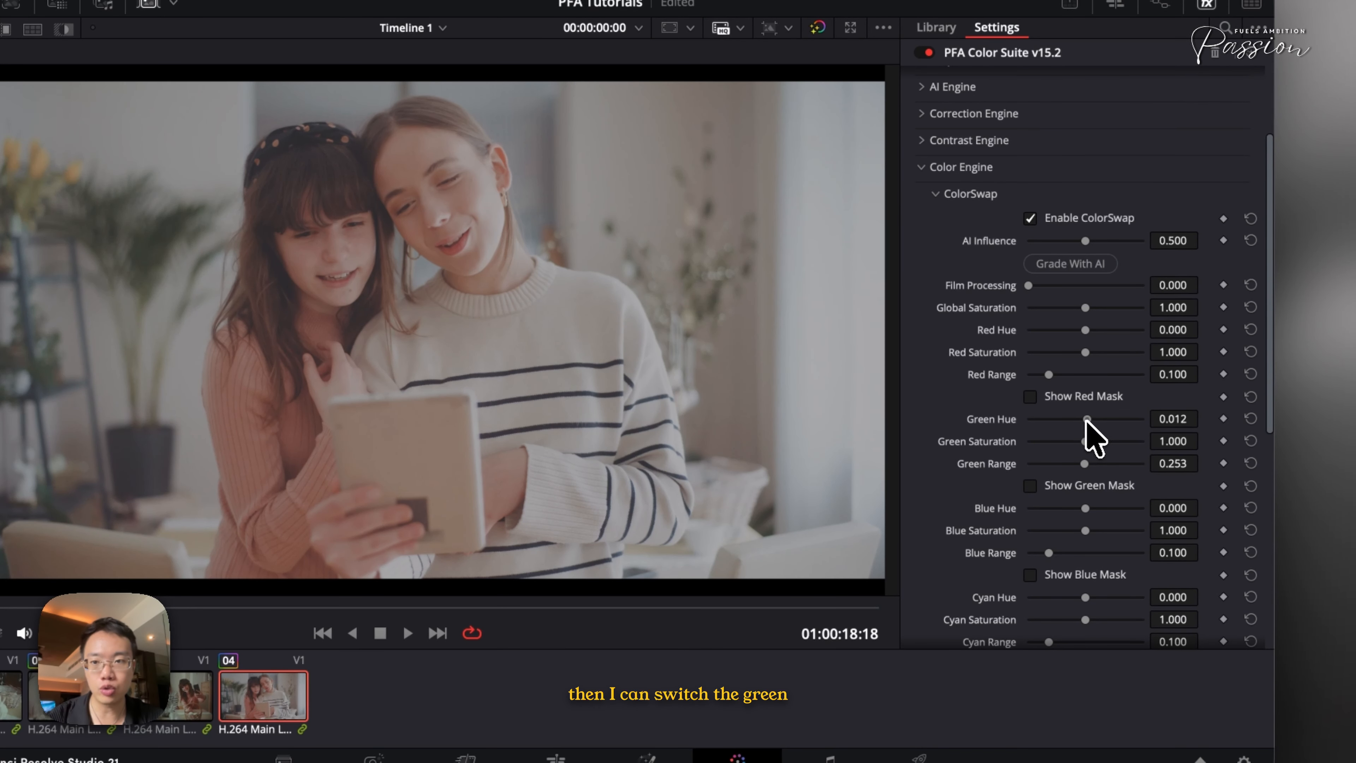
mouse_move(1122, 421)
mouse_down()
mouse_move(1079, 422)
mouse_move(1102, 425)
mouse_up()
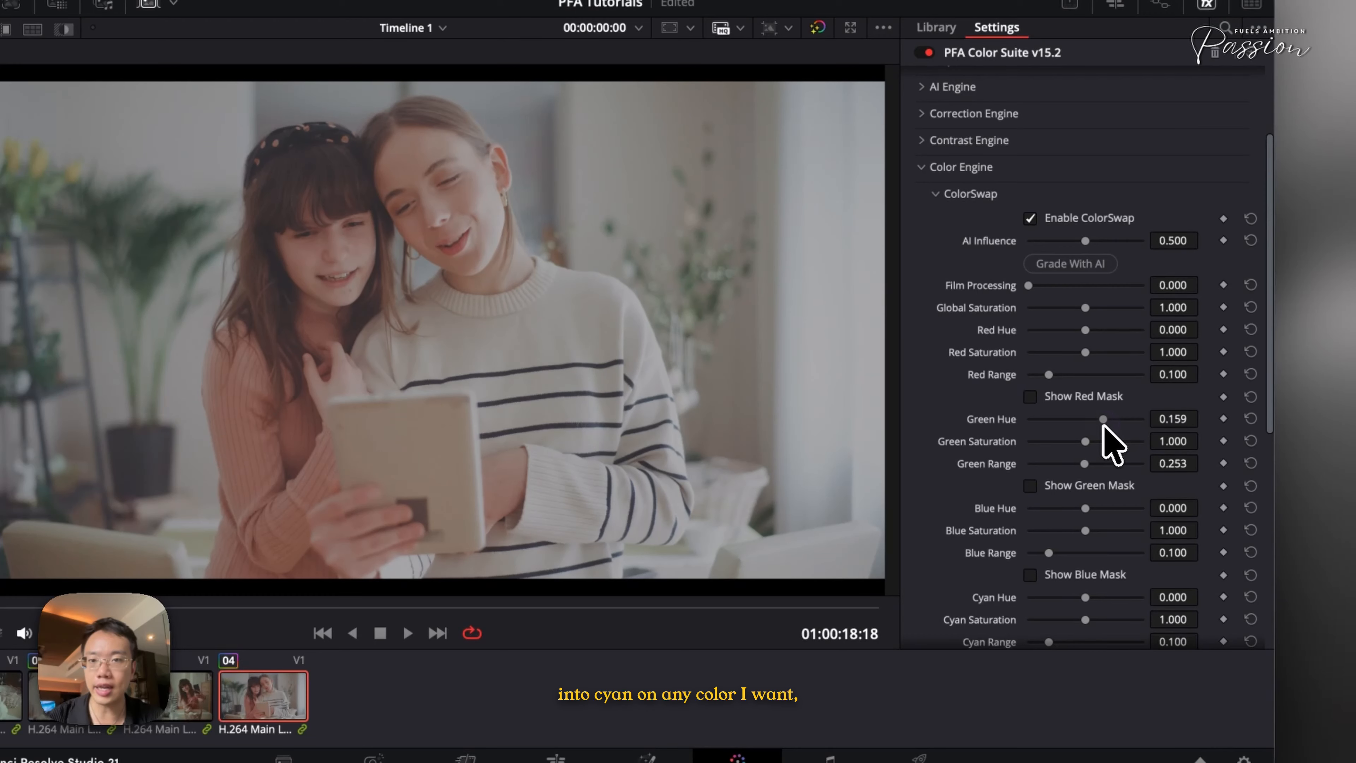
key(super+d)
key(super+d)
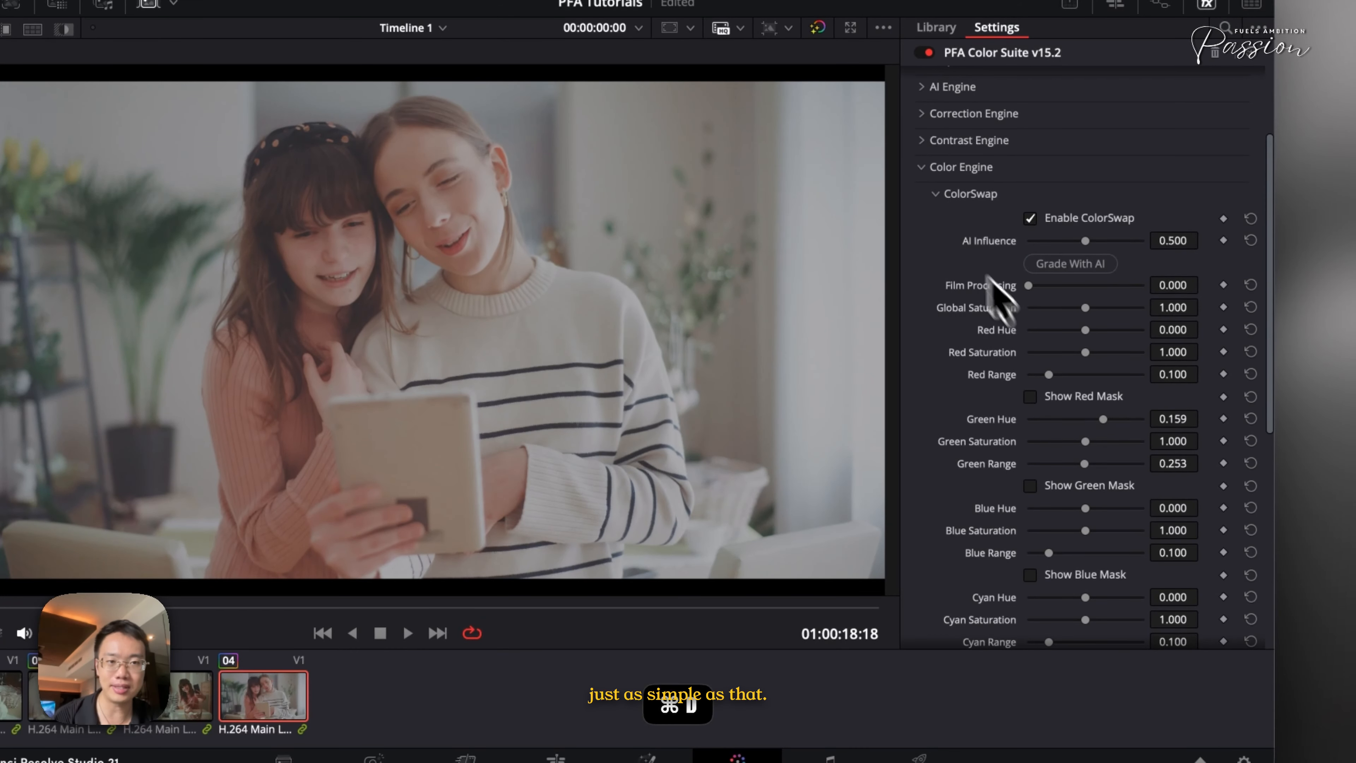
Collapse ColorSwap, open ColorDensity, and set Global Density to about -0.393
click(940, 195)
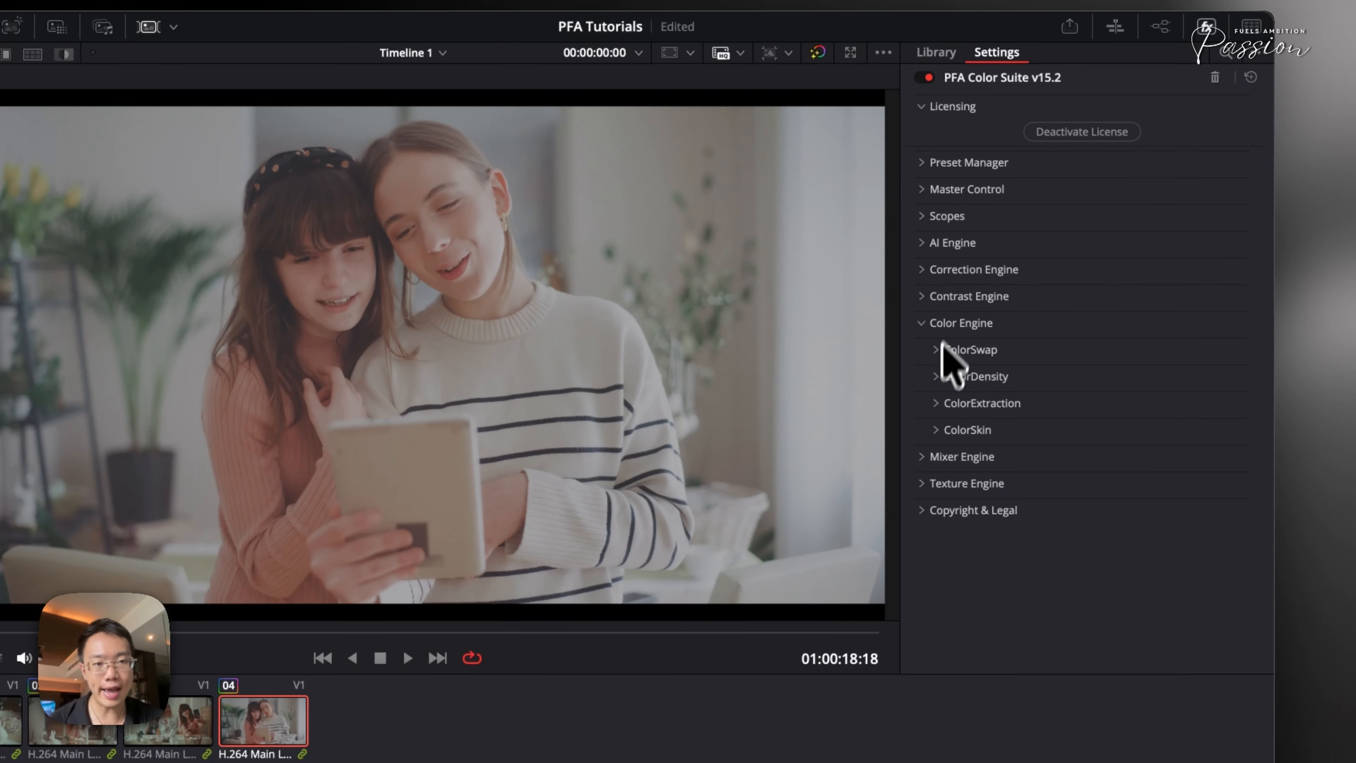
click(947, 377)
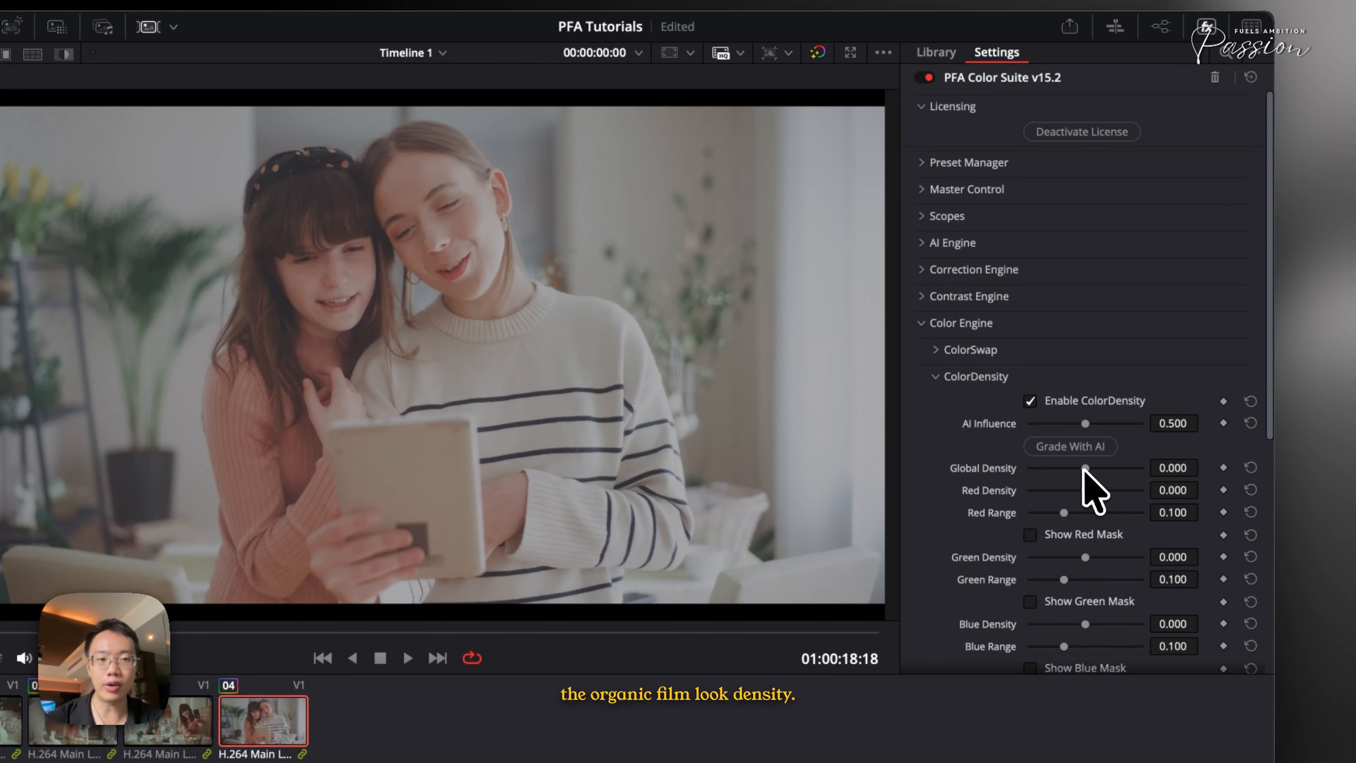
drag(1083, 468, 1074, 469)
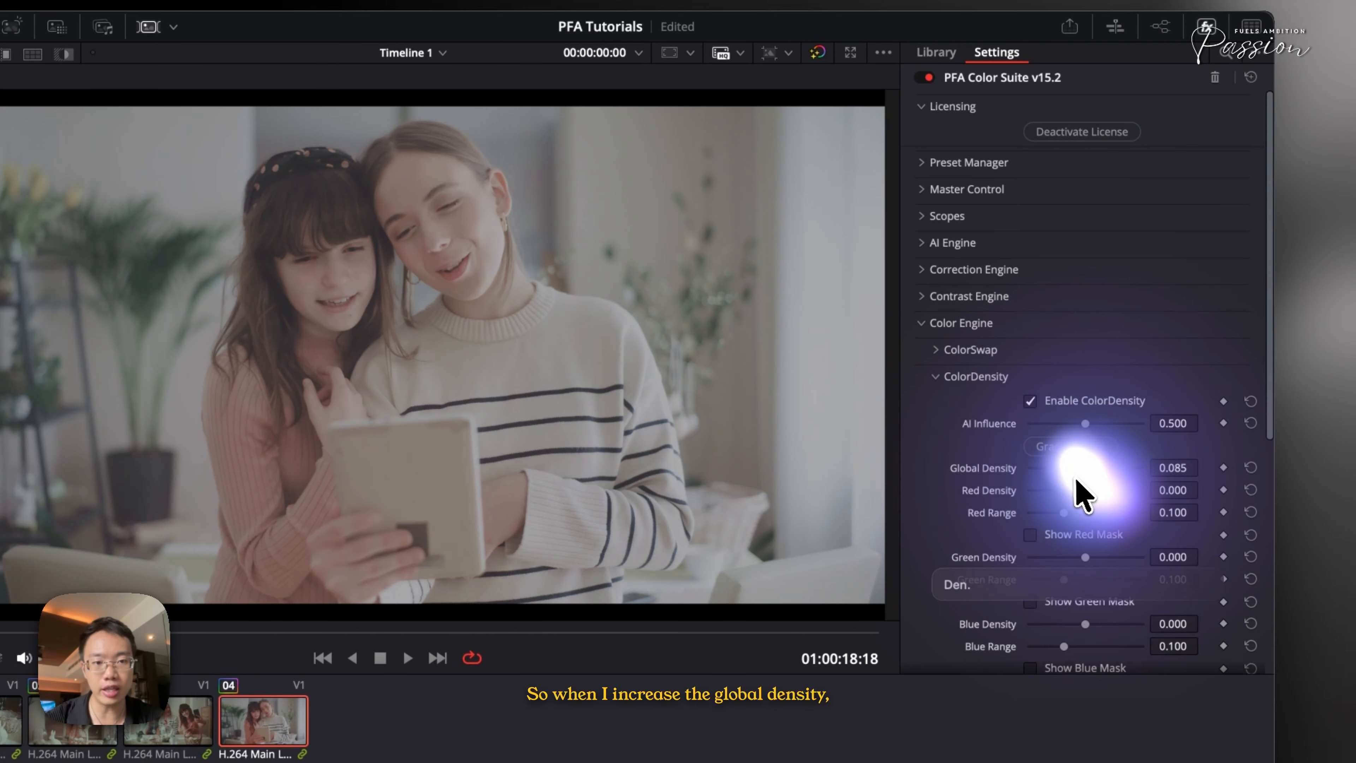
key(super+v)
key(super+z)
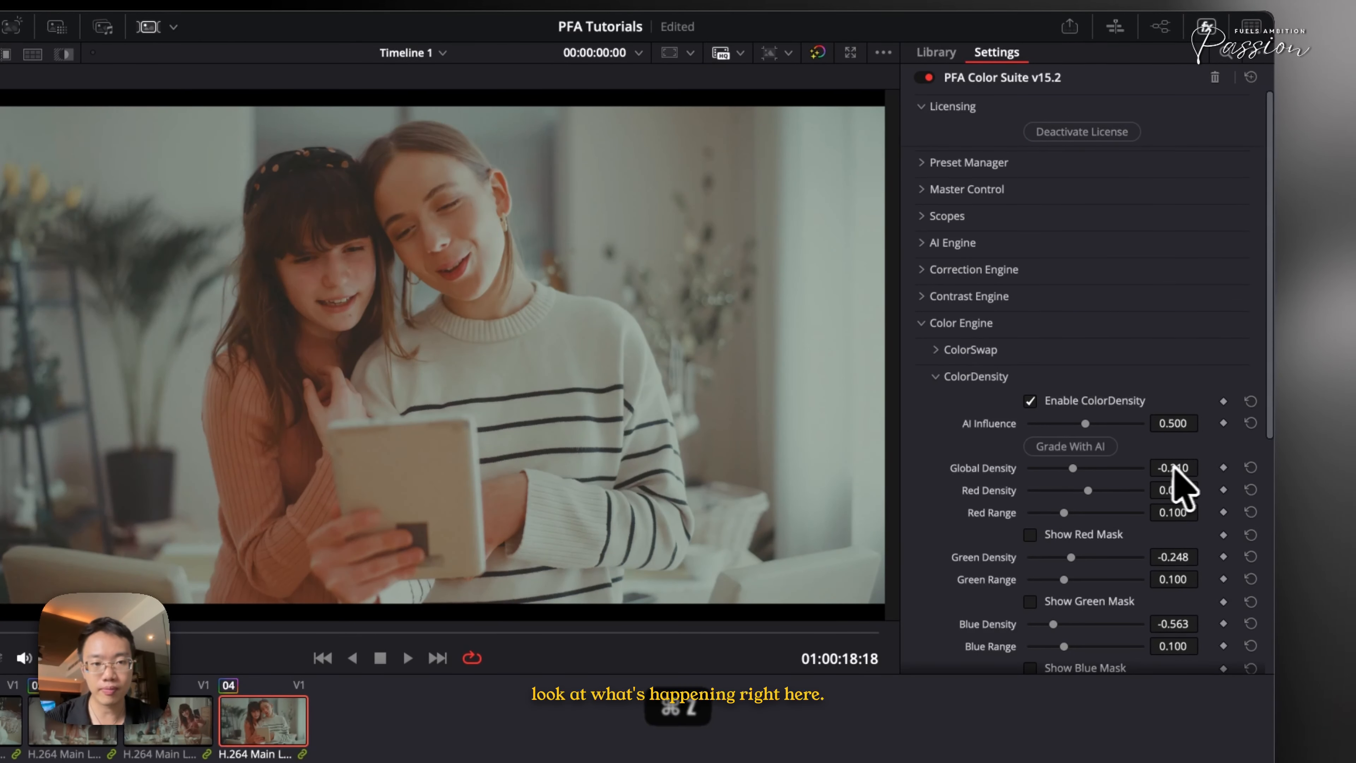
drag(987, 504, 990, 506)
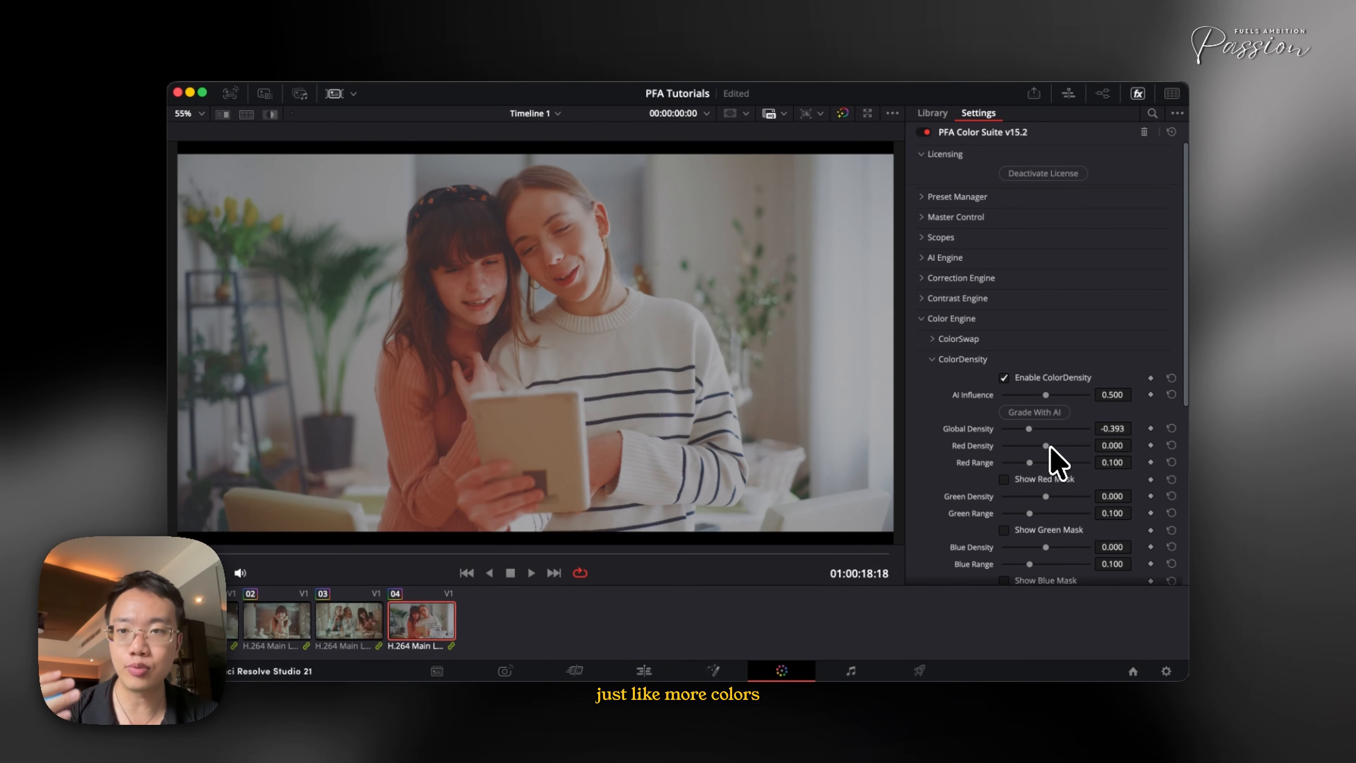
Toggle Show All Masks and raise Yellow Density to about 0.380
scroll(1049, 447, down, 8)
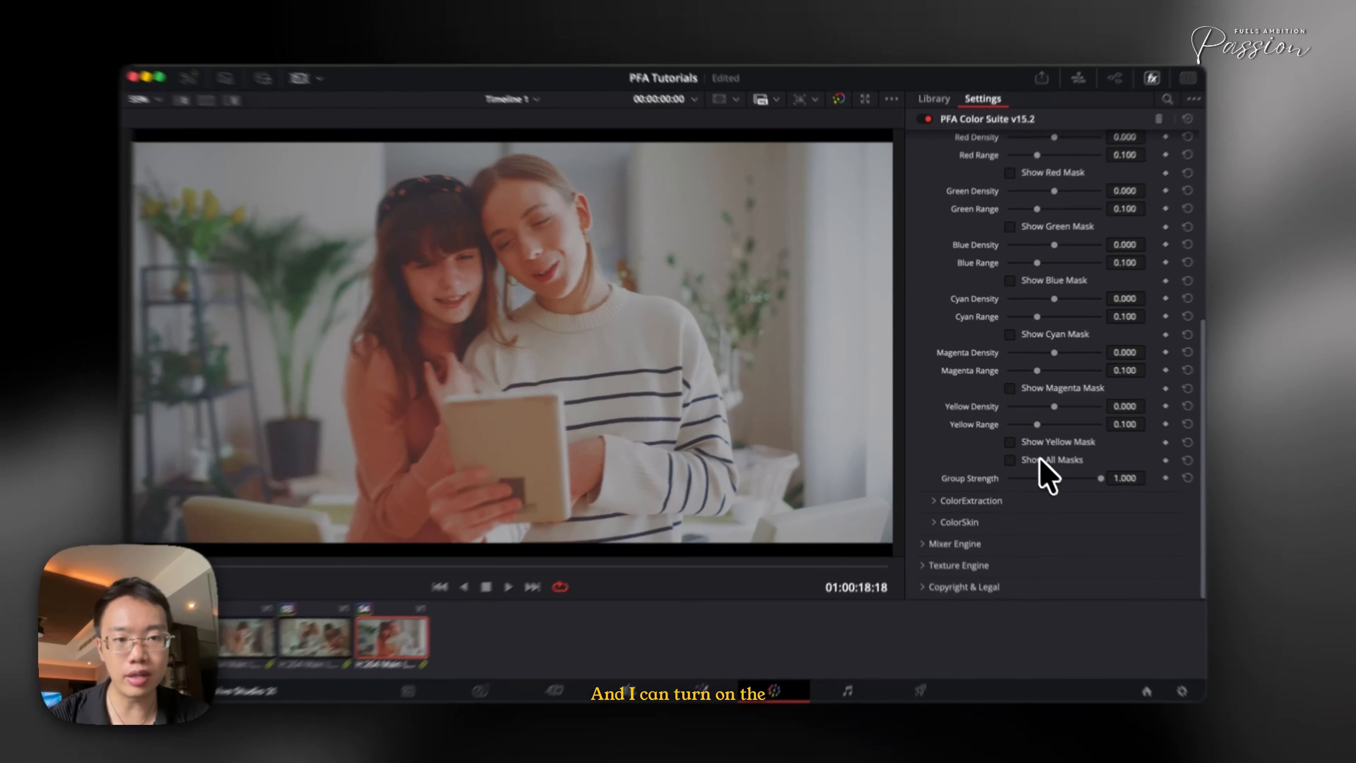
click(1039, 459)
click(1042, 460)
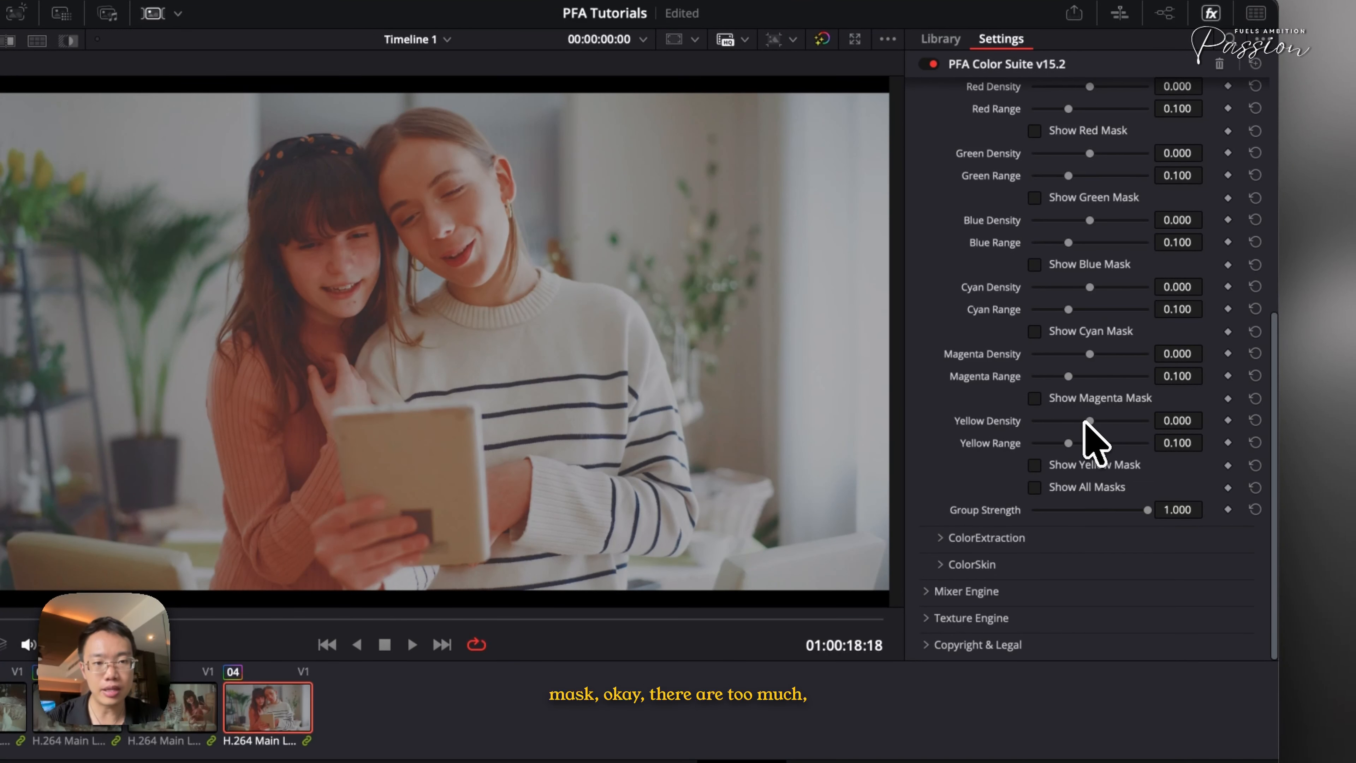
drag(1084, 422, 1111, 424)
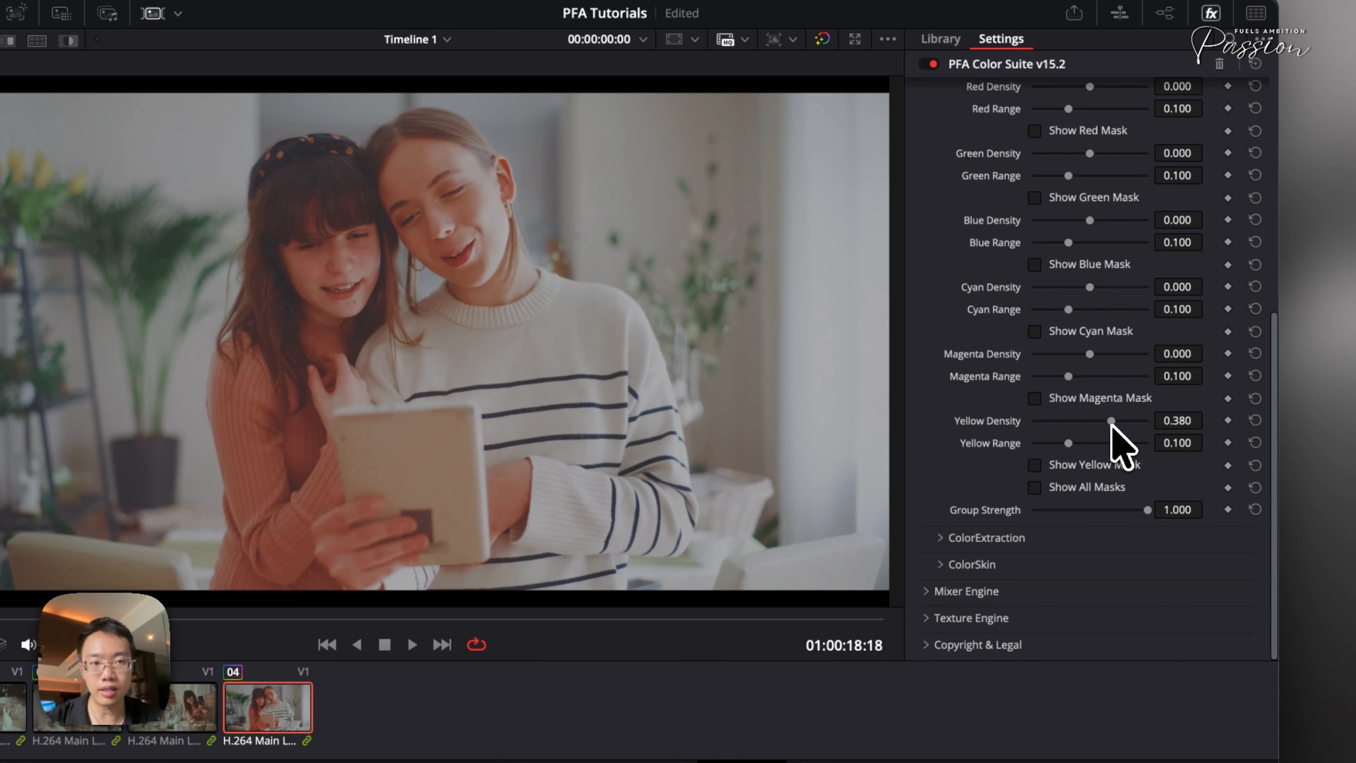
Set Red Density to about 0.023, Yellow Density to about 0.333 and Yellow Range to about 0.170, toggling the grade to compare
scroll(1062, 309, up, 5)
drag(1090, 330, 1091, 337)
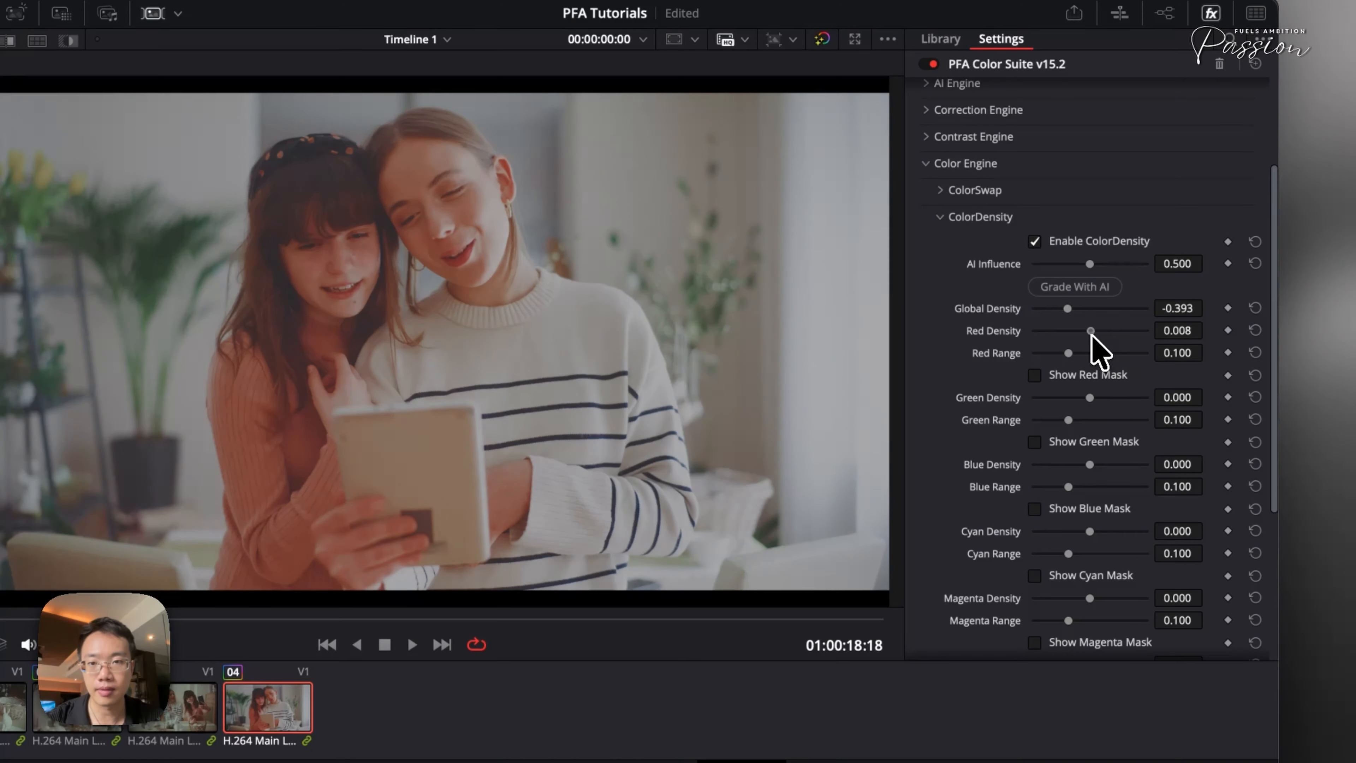
scroll(1099, 437, down, 5)
drag(1090, 441, 1107, 422)
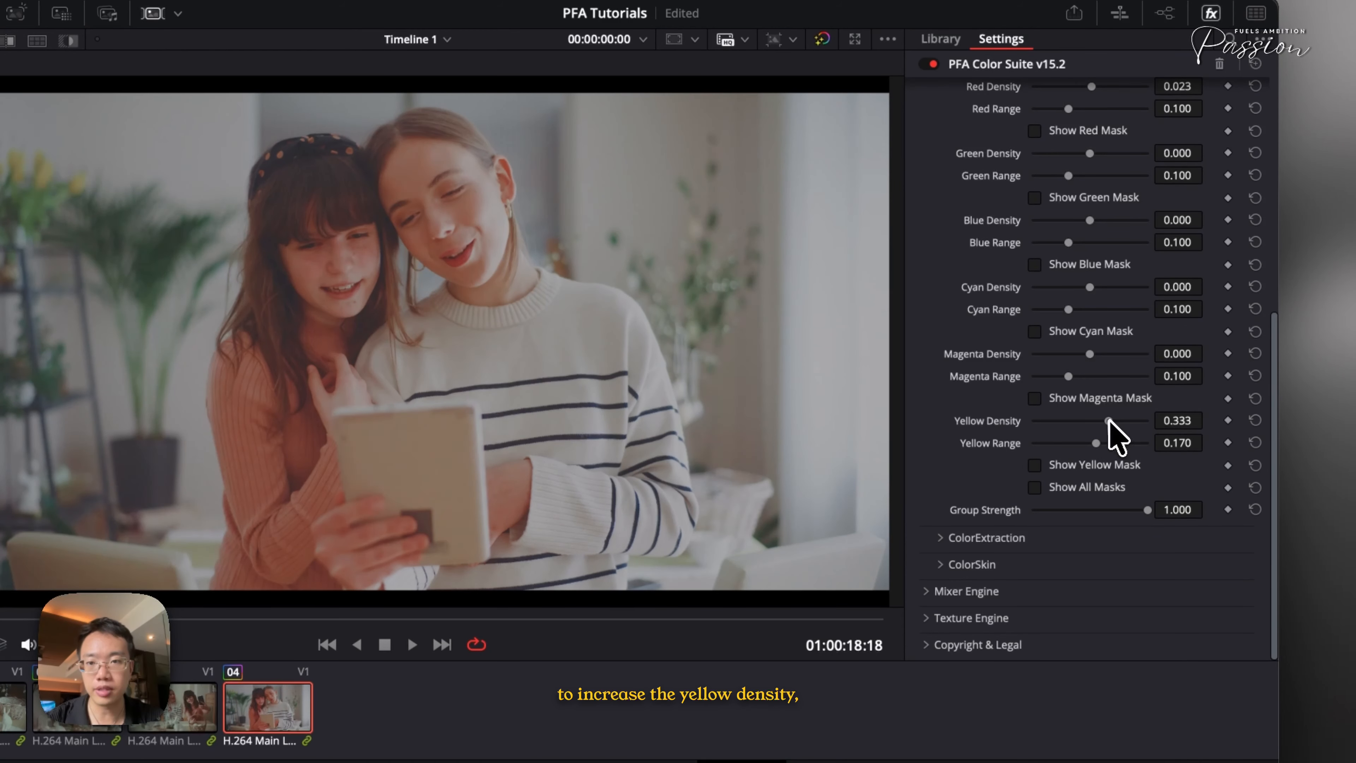
key(super+d)
key(super+d)
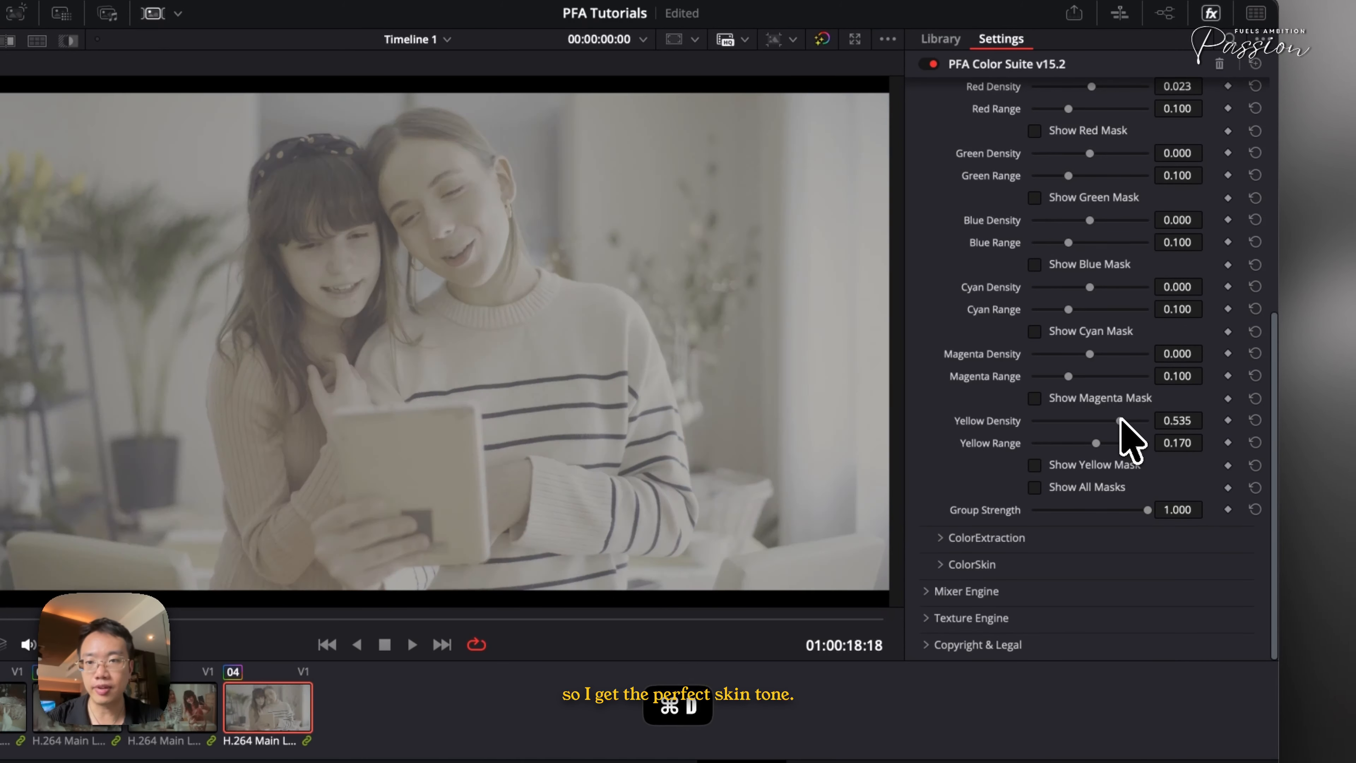
Toggle ColorDensity off and on to compare its effect
scroll(993, 390, up, 5)
scroll(993, 395, up, 1)
click(1063, 297)
click(1063, 296)
click(1062, 297)
click(1062, 297)
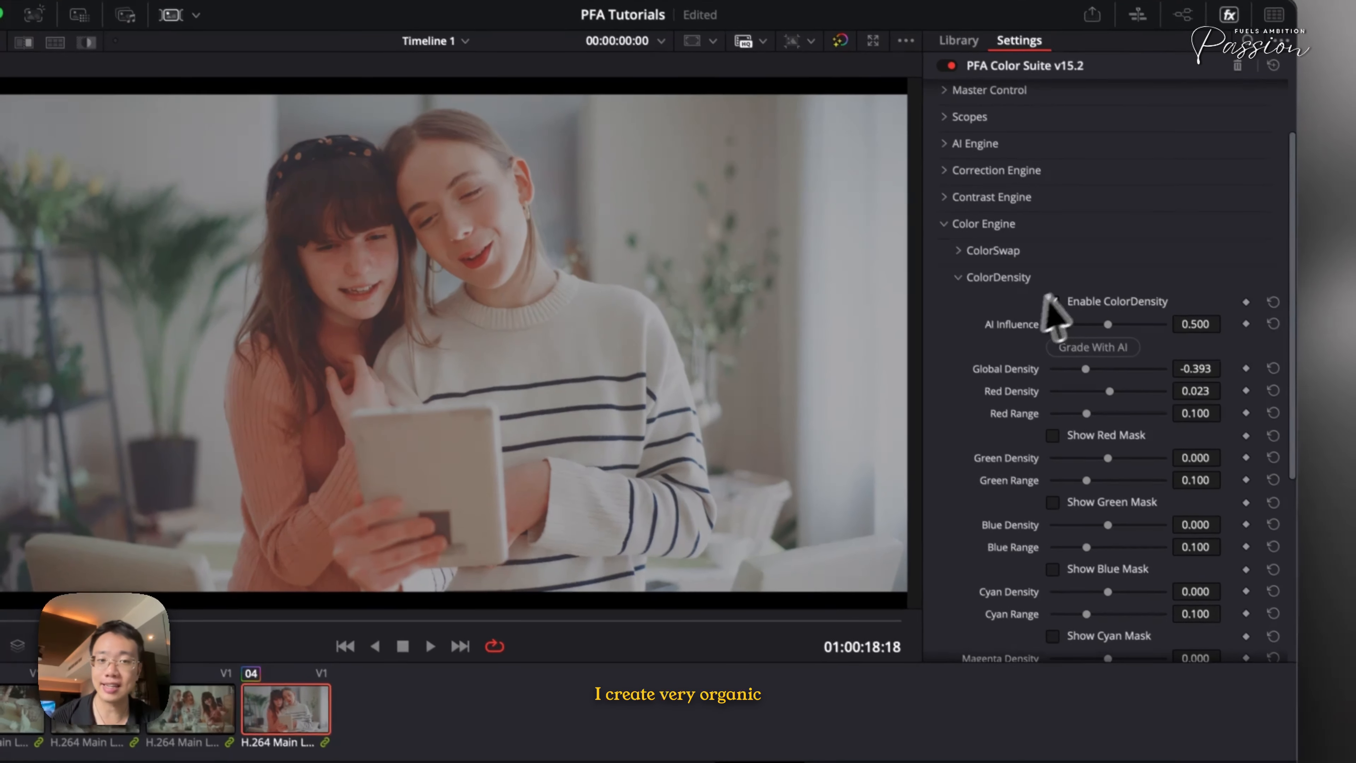
Collapse ColorDensity and open ColorSkin to review its controls, then collapse it
click(994, 277)
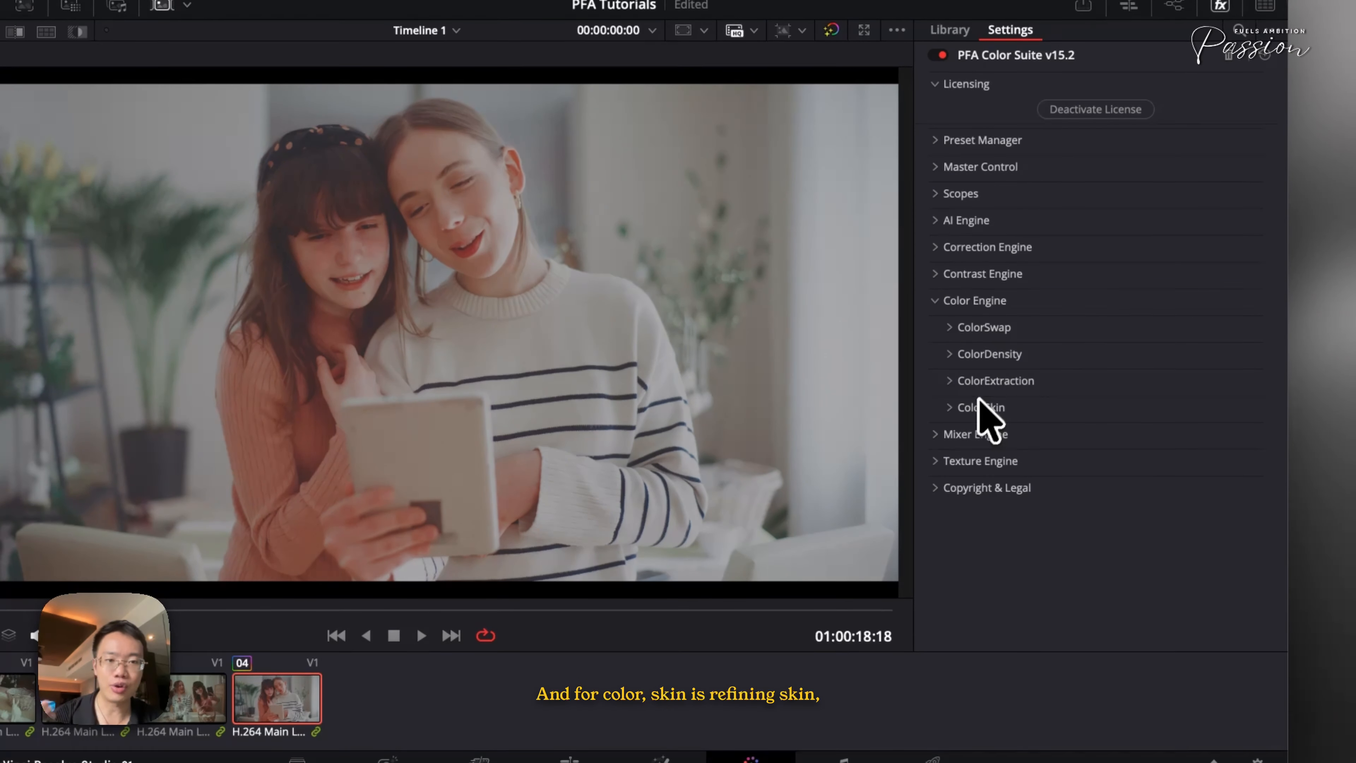
click(979, 406)
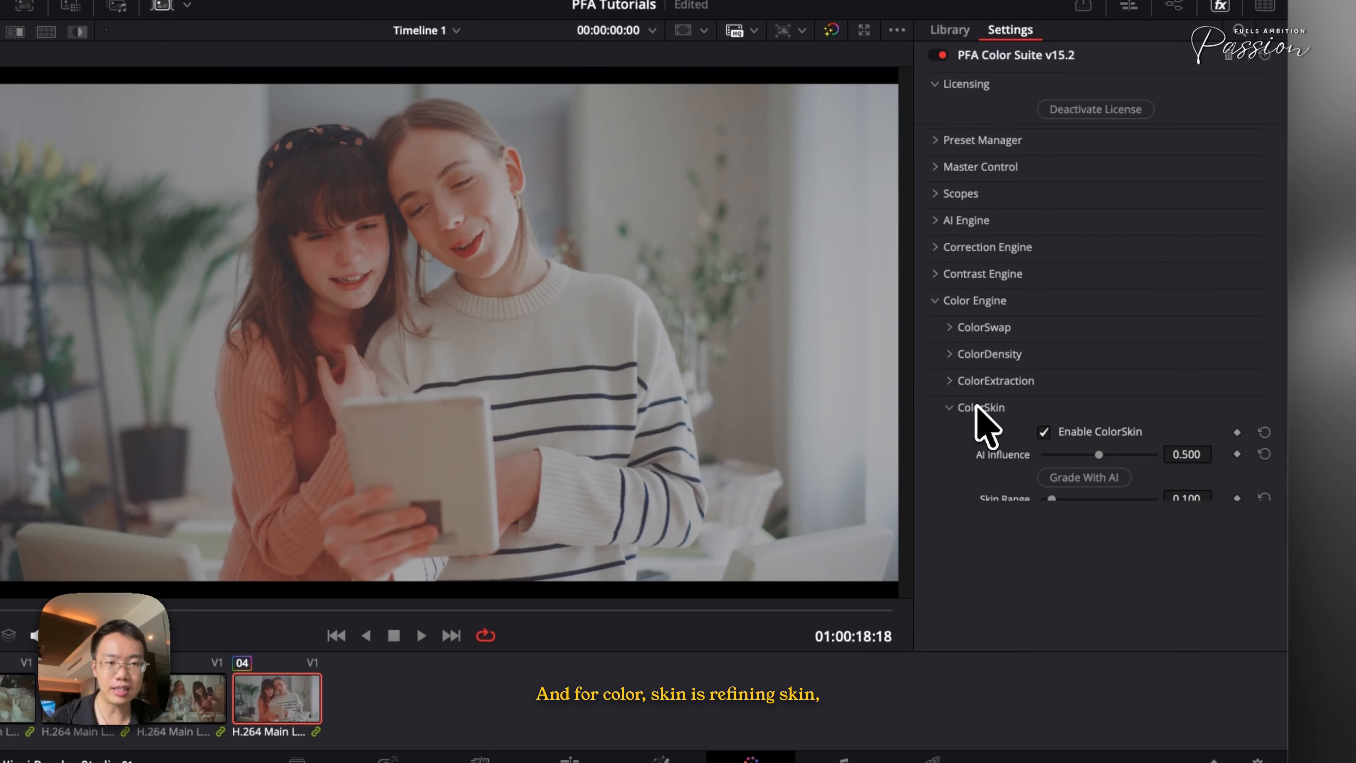
scroll(1046, 454, down, 1)
click(982, 376)
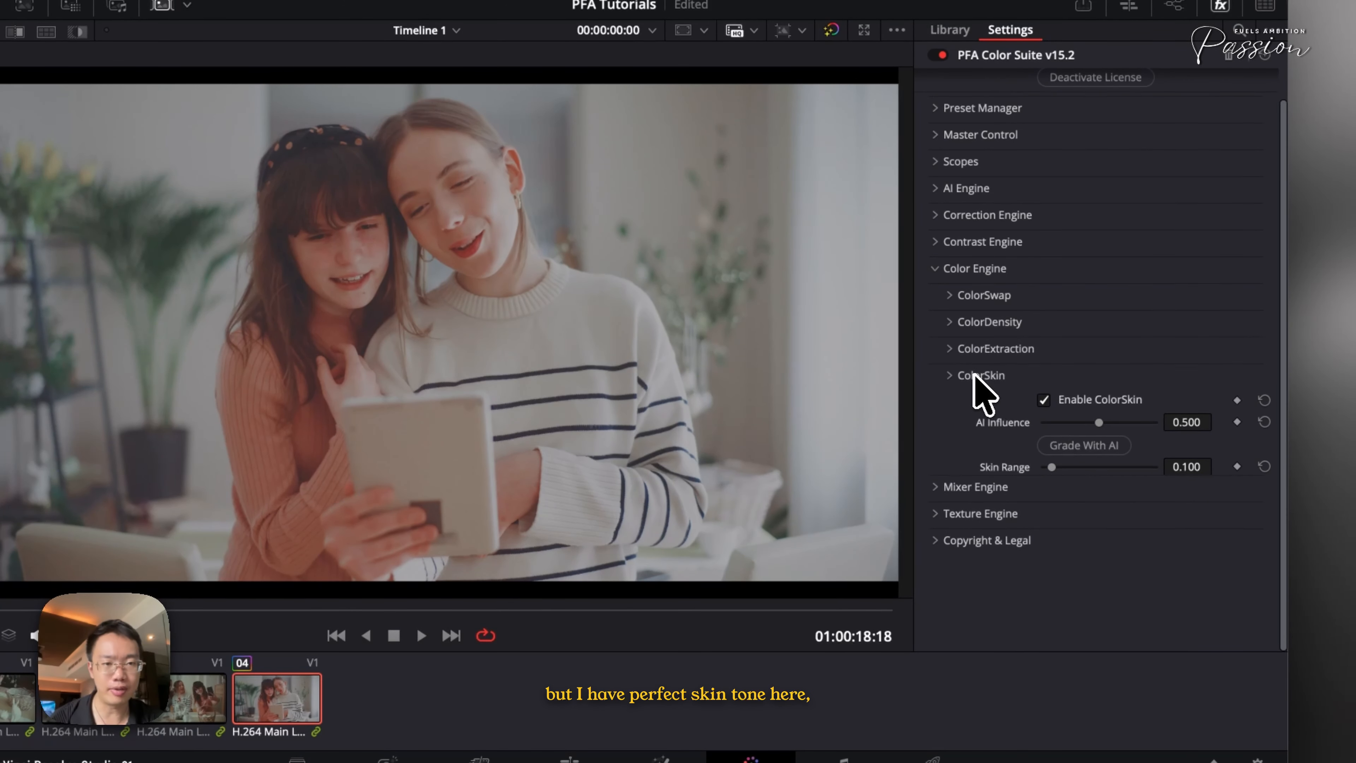
Open Film Glaze under Mixer Engine and set Wetness Volume to about 0.403 and Creamy Depth to about 0.295
click(961, 302)
click(969, 327)
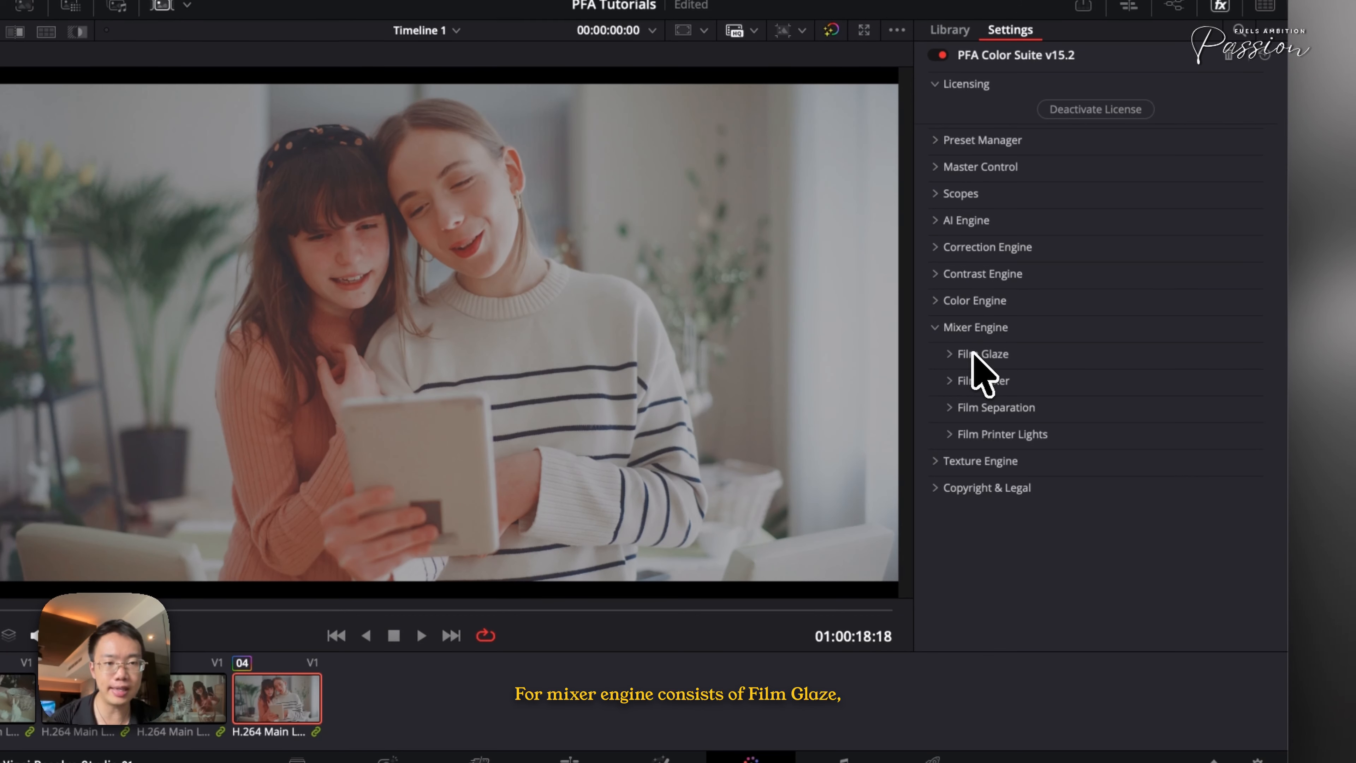
click(979, 354)
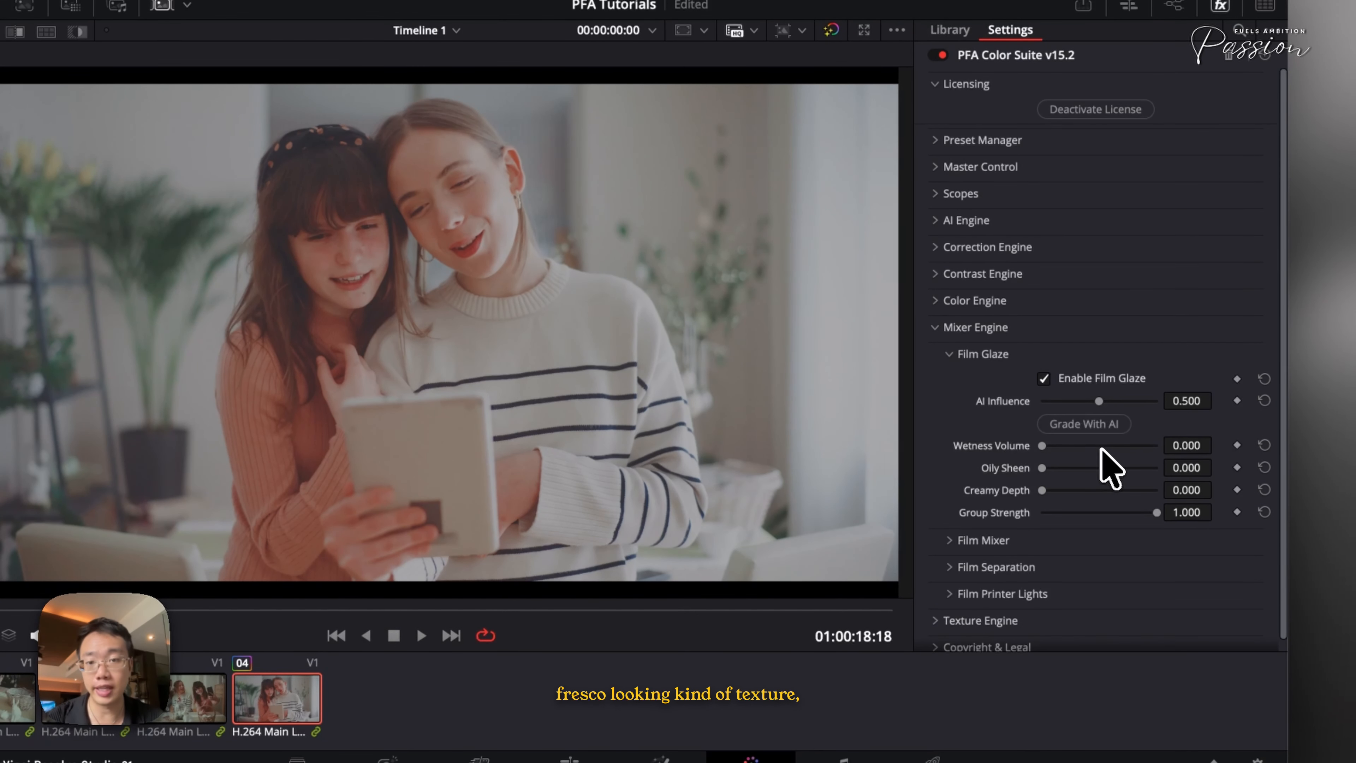
drag(1042, 447, 1074, 494)
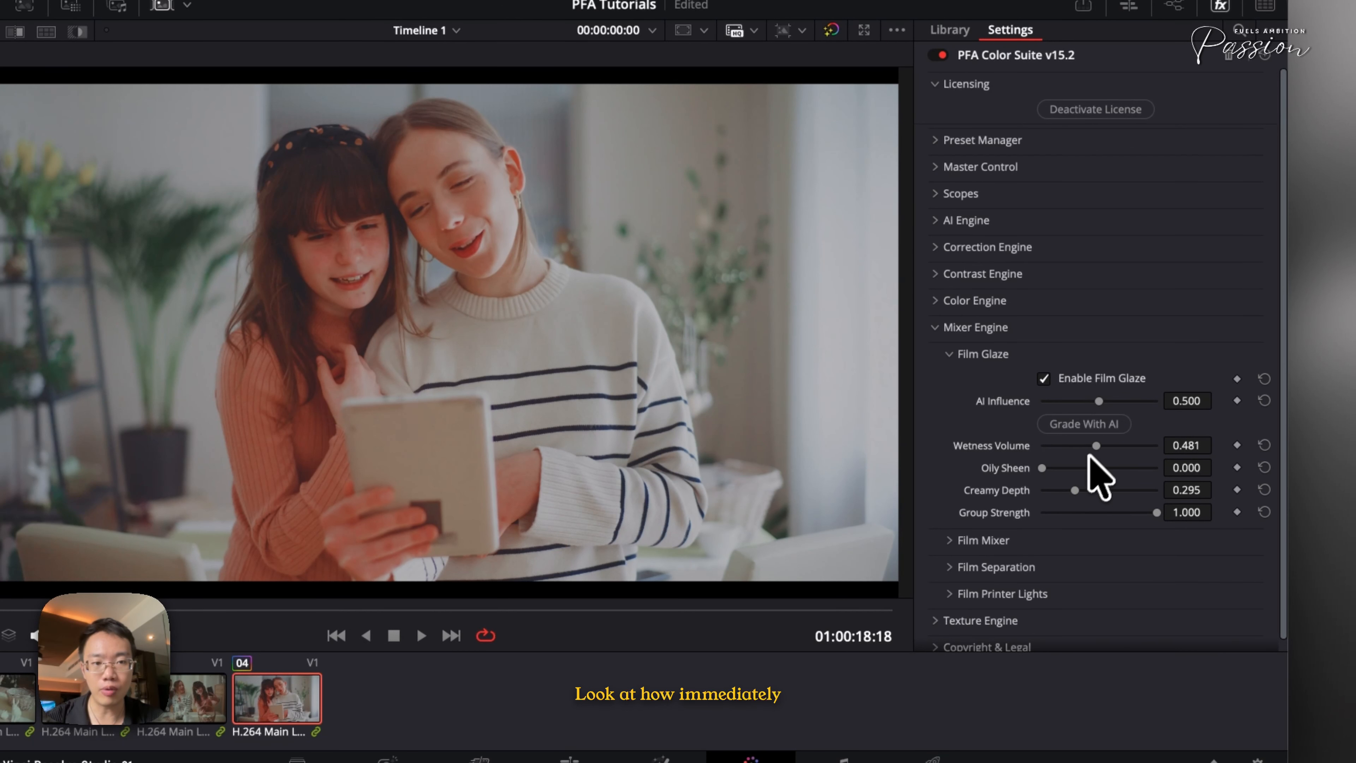
drag(1089, 448, 1087, 451)
key(super+d)
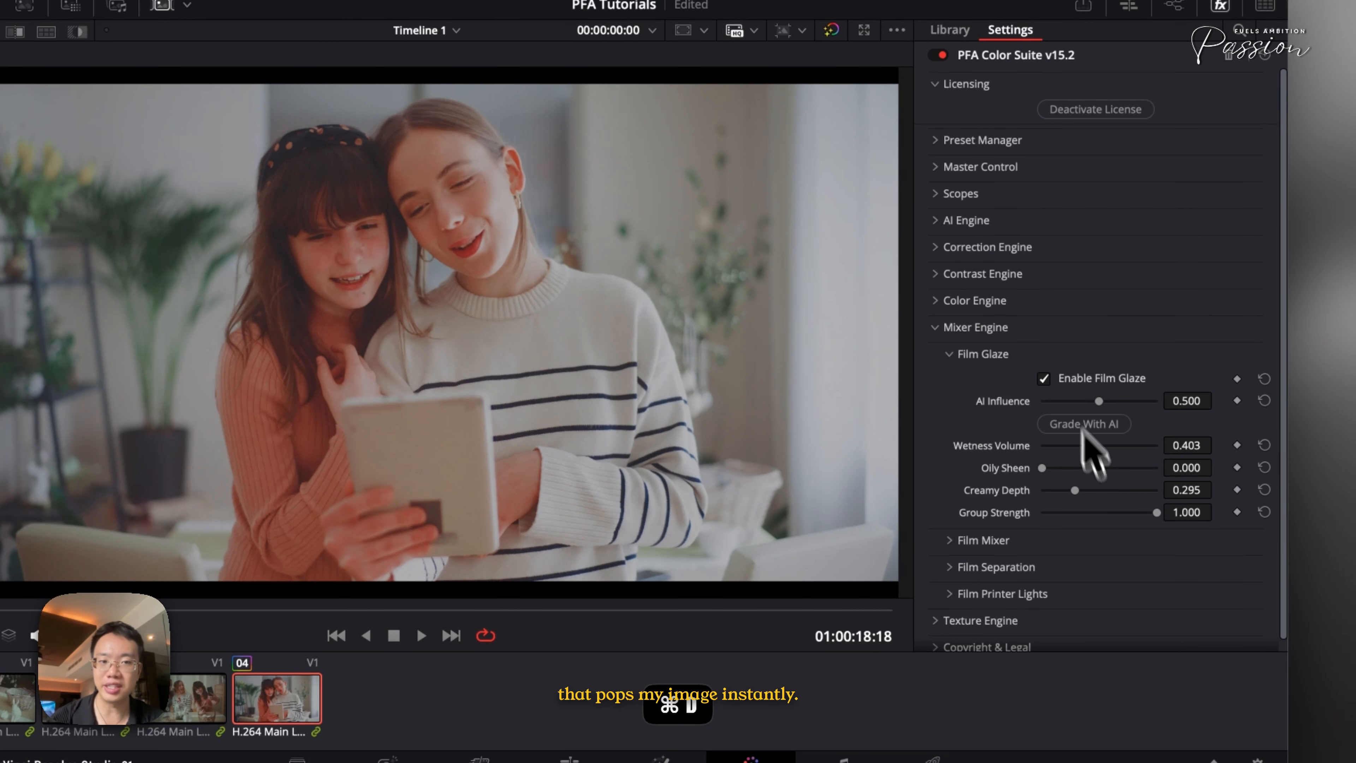
Toggle Film Glaze off and on to compare its effect
click(1070, 379)
click(1069, 378)
click(1069, 377)
click(1069, 377)
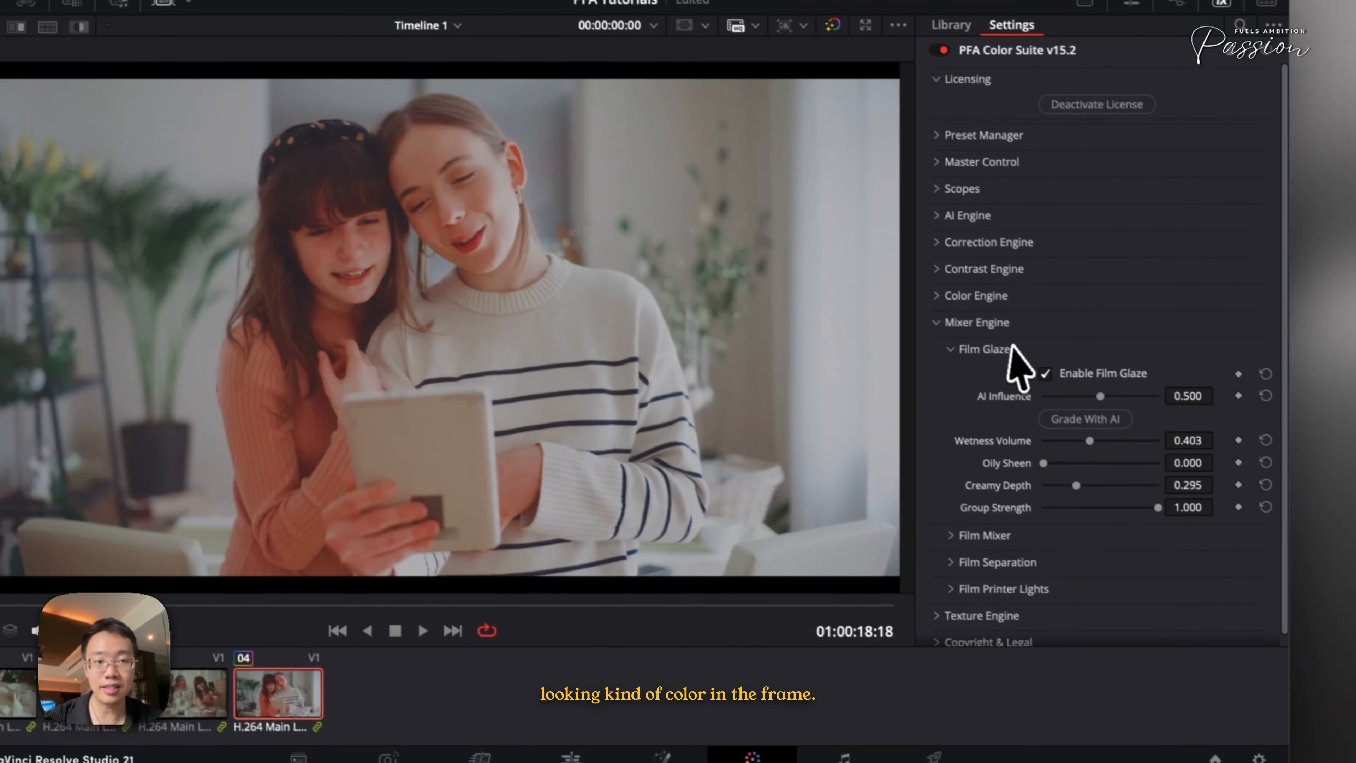
Open Film Mixer and set Teal & Pink to 1.000 after trying Teal & Orange at 1.000
click(994, 354)
click(986, 370)
scroll(1102, 492, down, 1)
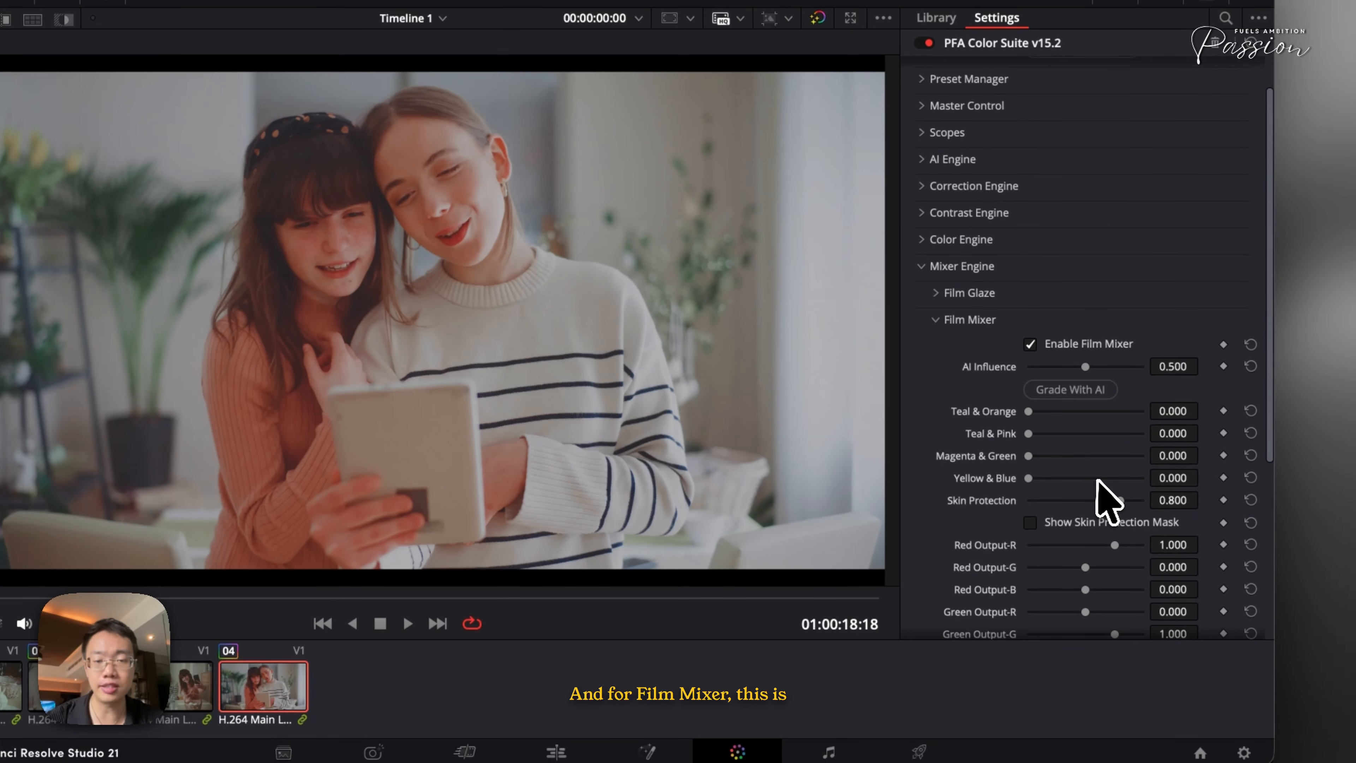
drag(1030, 411, 854, 424)
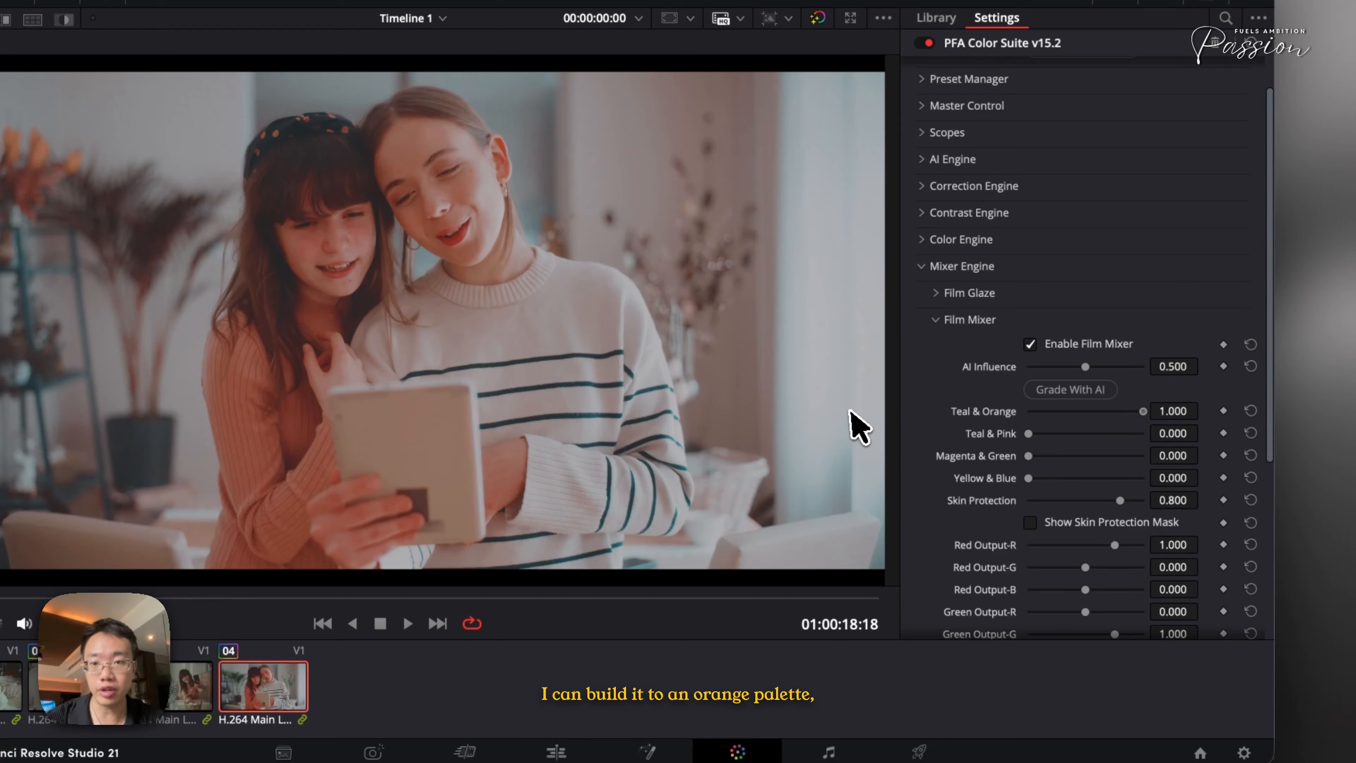
drag(1029, 434, 1169, 452)
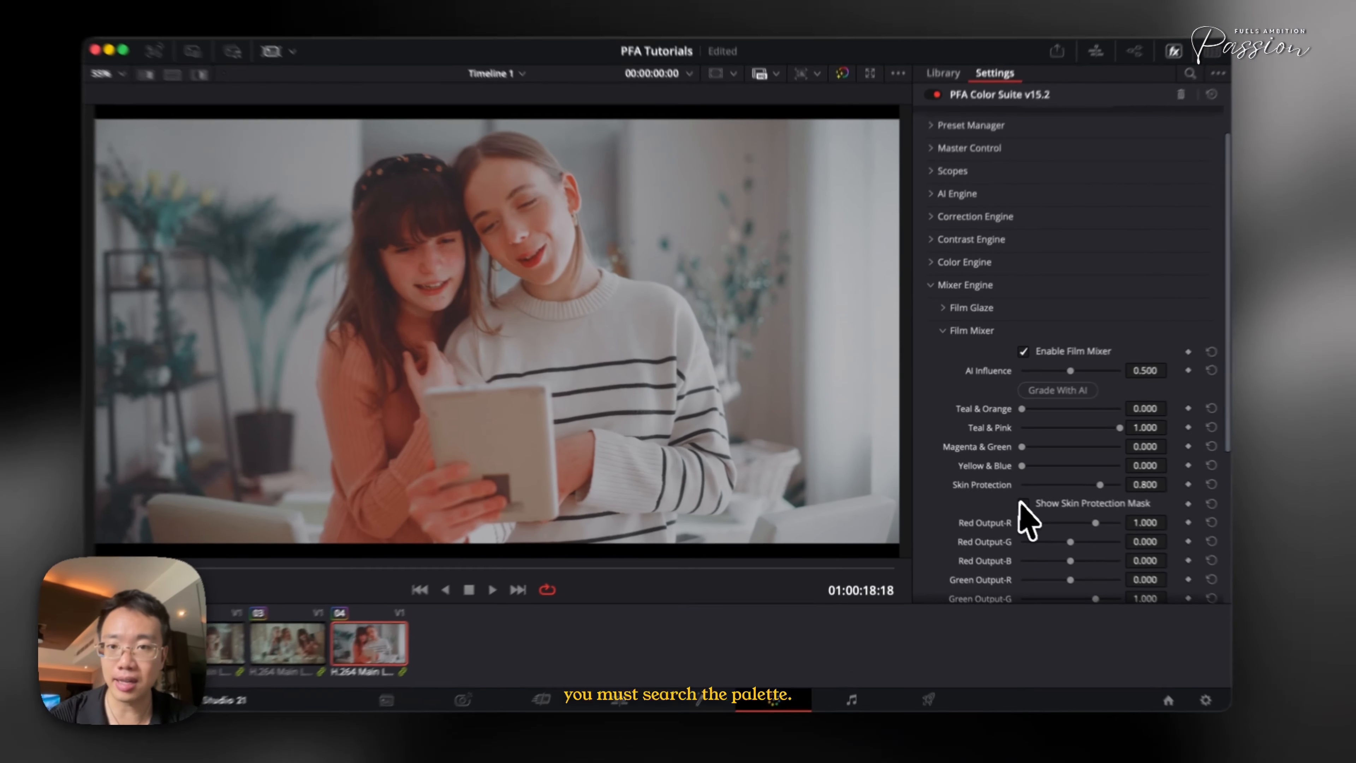
Lower Film Mixer's Red Output-R to about 0.940 and toggle the grade off and on to compare
scroll(1191, 574, down, 3)
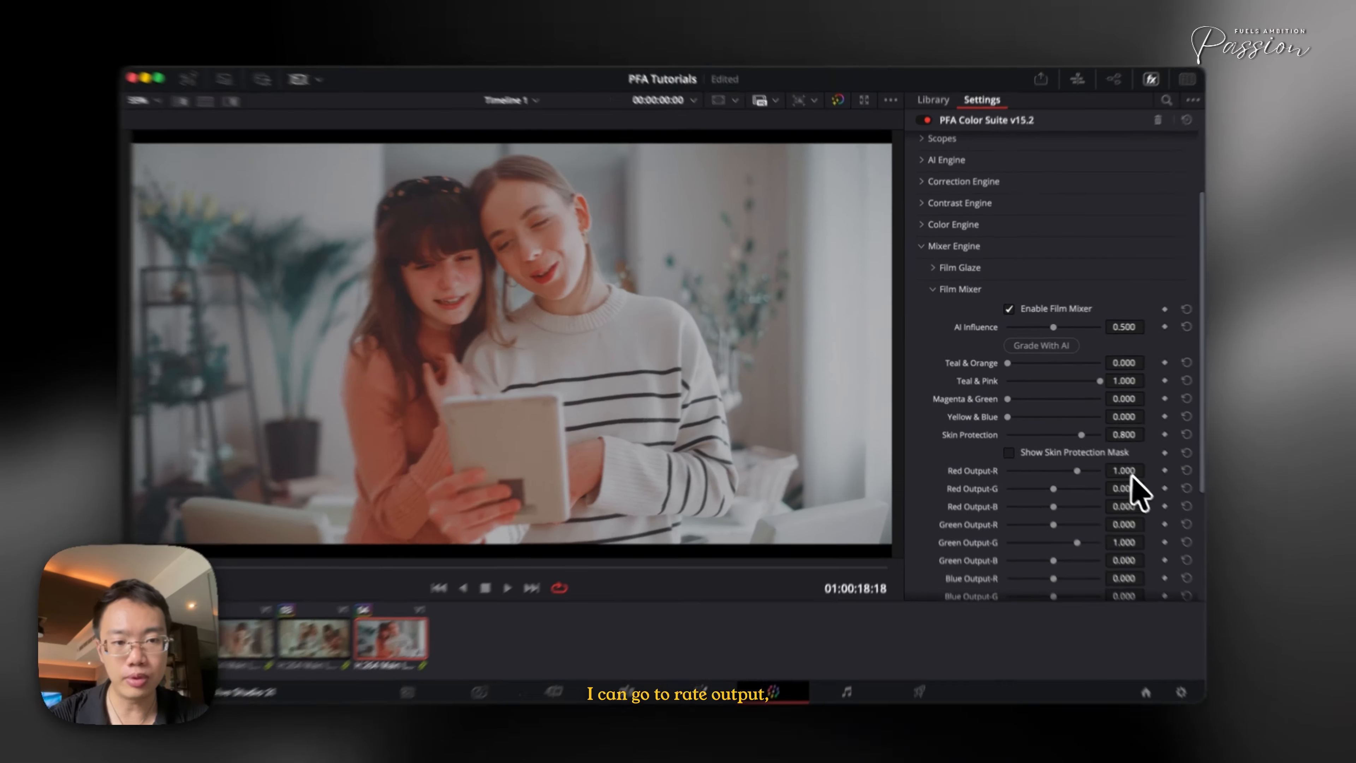
drag(1116, 465, 1091, 479)
key(super+v)
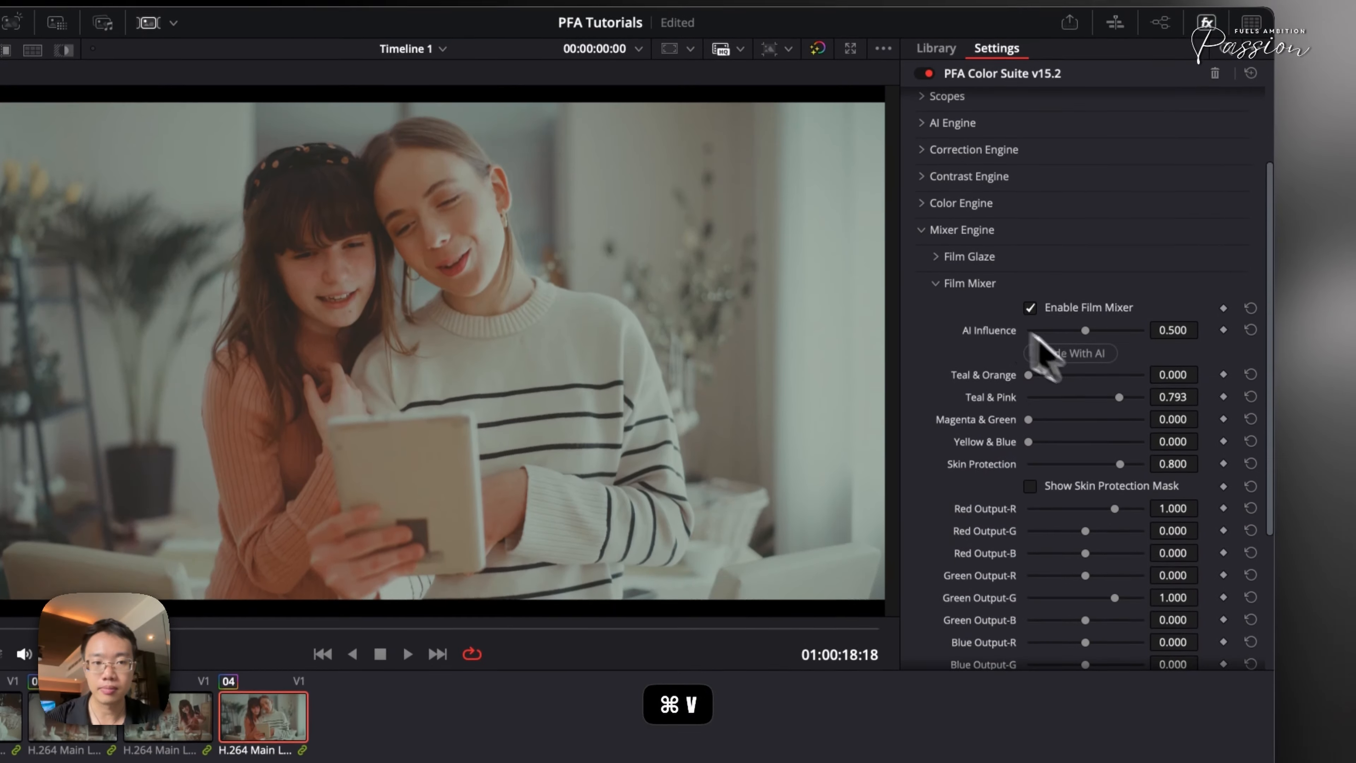
key(super+z)
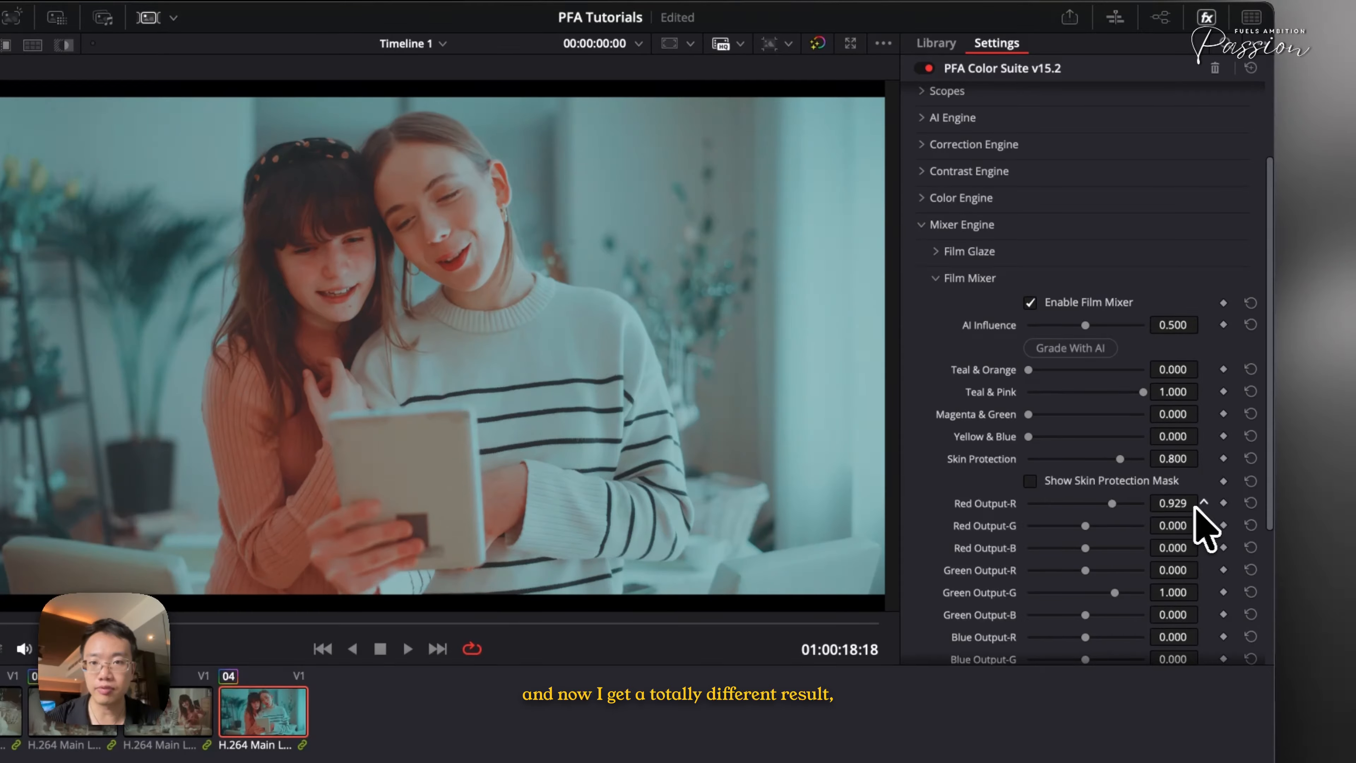
key(super+d)
key(super+d)
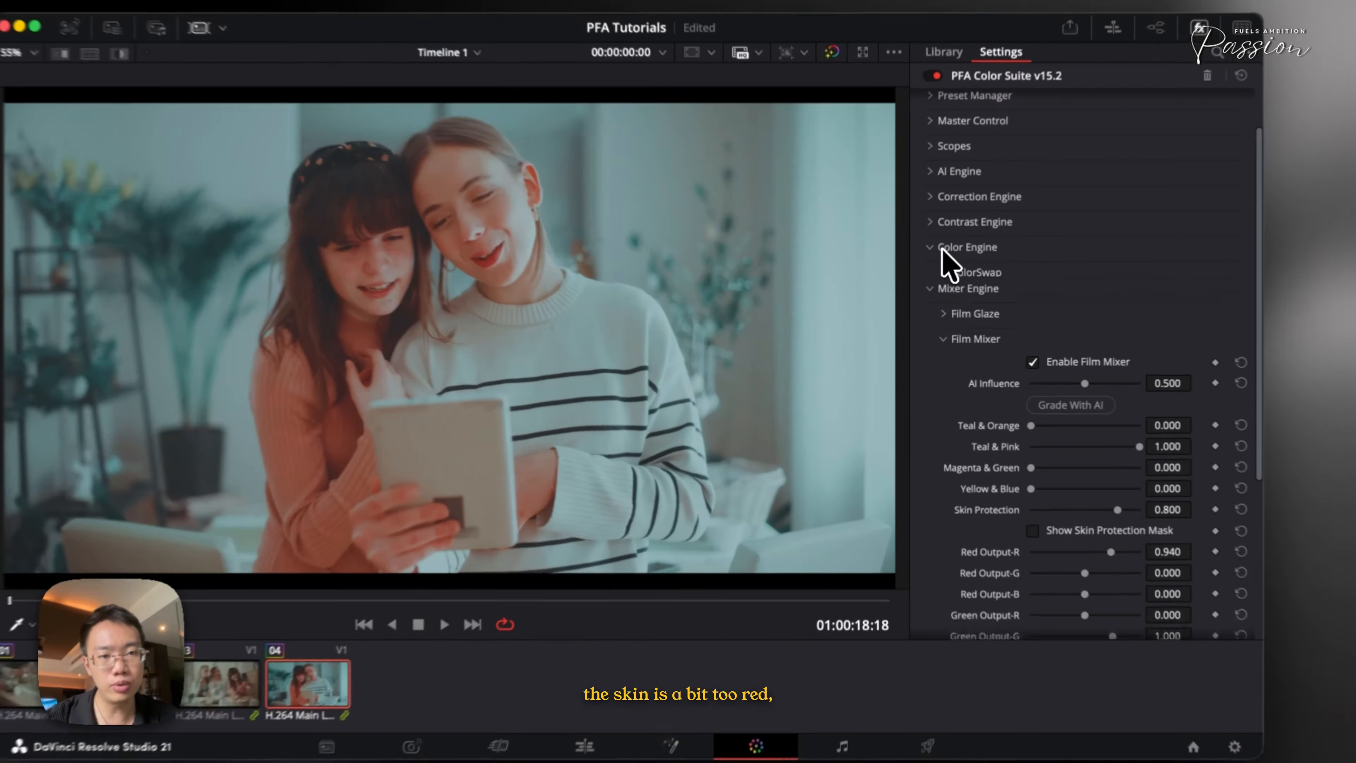
Open ColorSkin under Color Engine, toggle the skintone map on and off, and set Skin Density to about 0.566
click(945, 270)
click(956, 350)
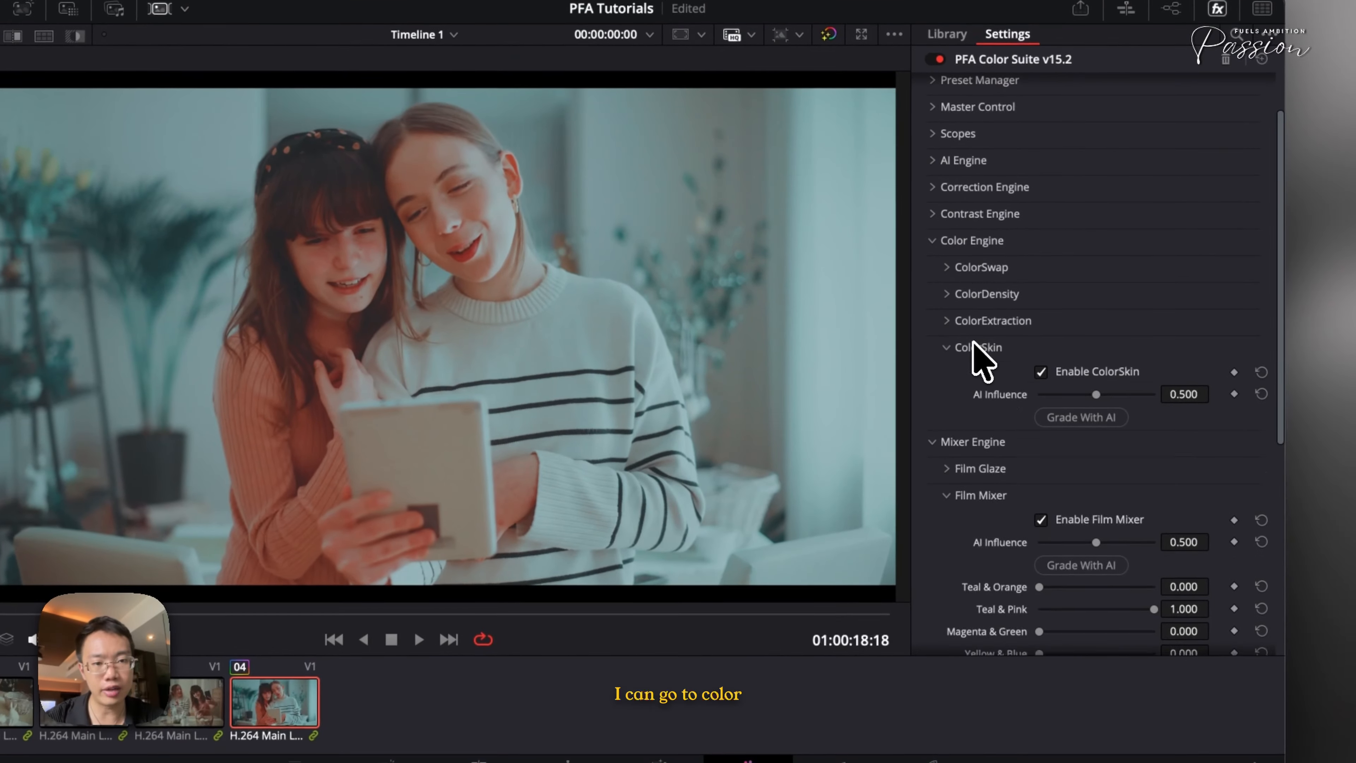
click(1065, 507)
click(1065, 508)
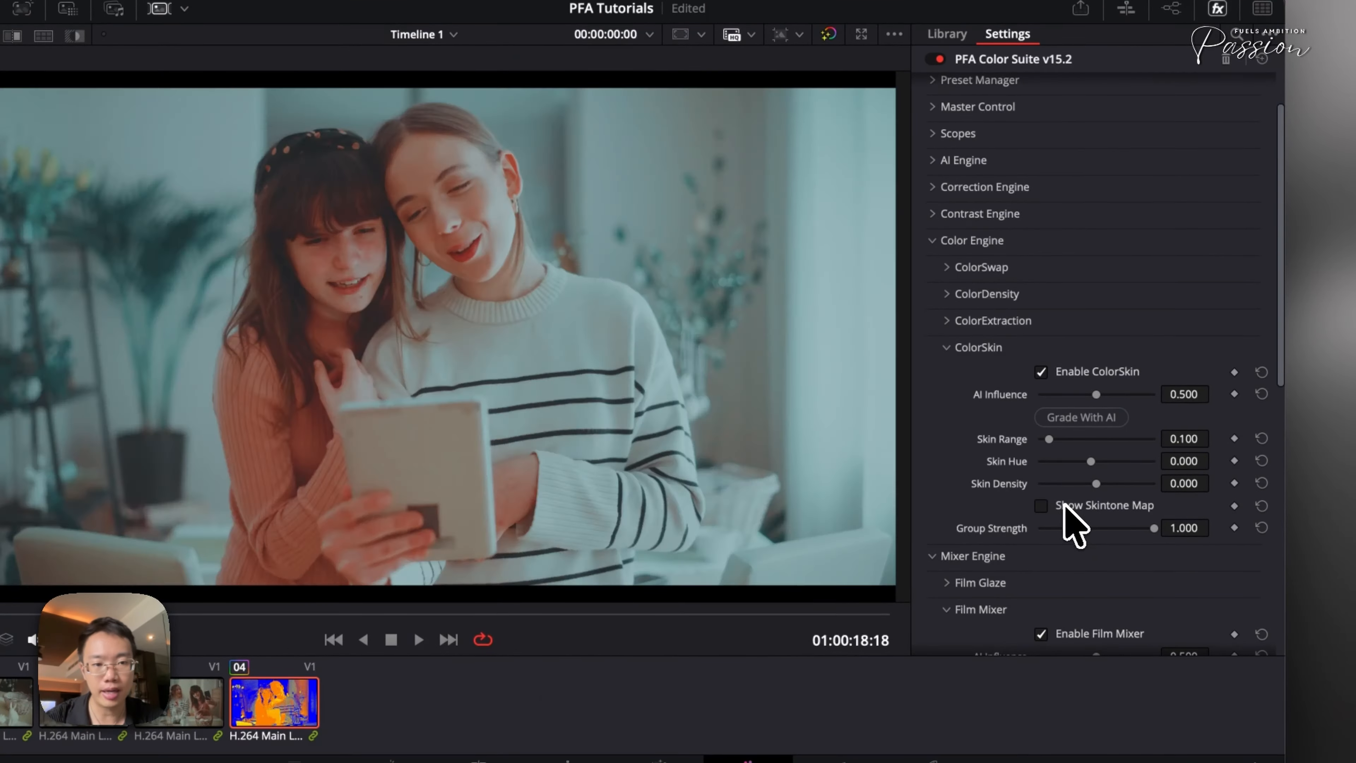
drag(1126, 484, 1110, 484)
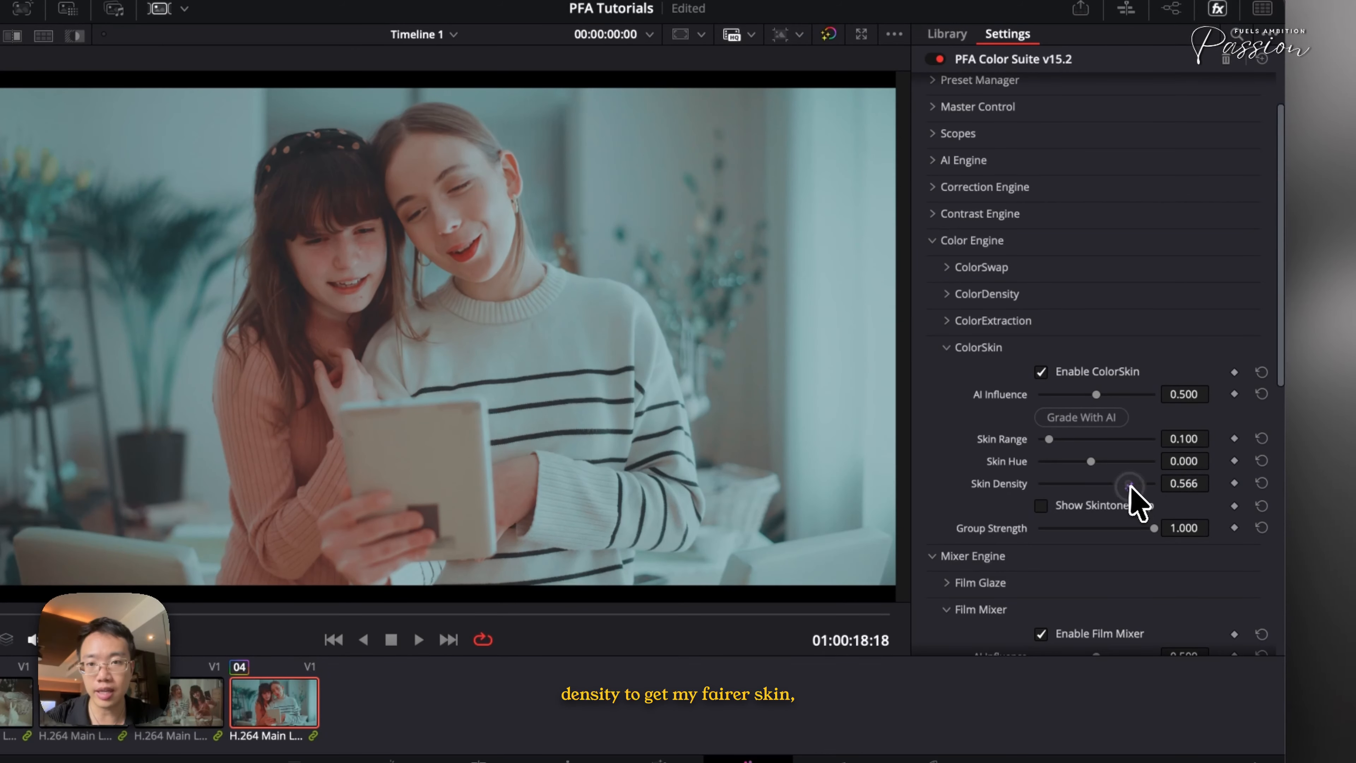
Collapse ColorSkin and toggle the grade off and on to compare
click(948, 348)
key(super+d)
key(super+d)
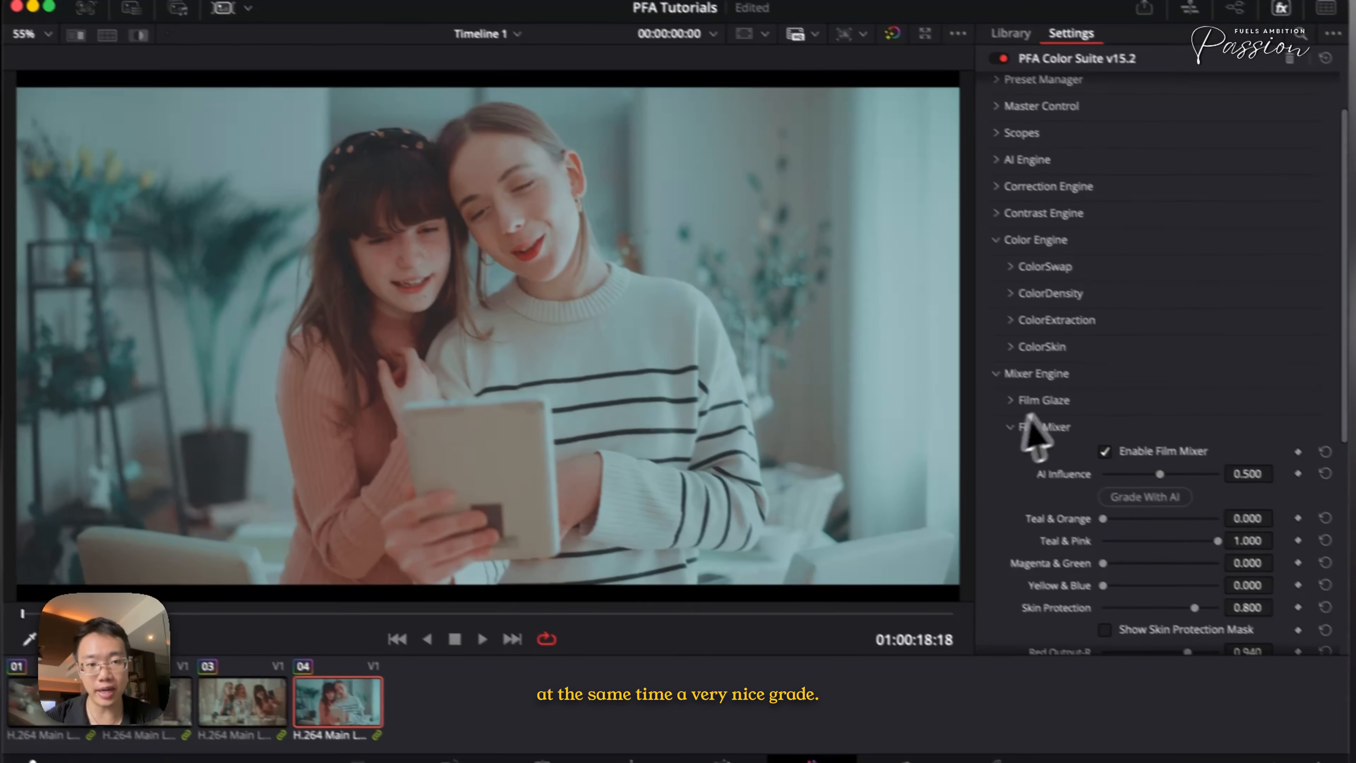
Collapse the engine sections, copy clip 04's grade and paste it onto clips 03 and 02
click(1086, 400)
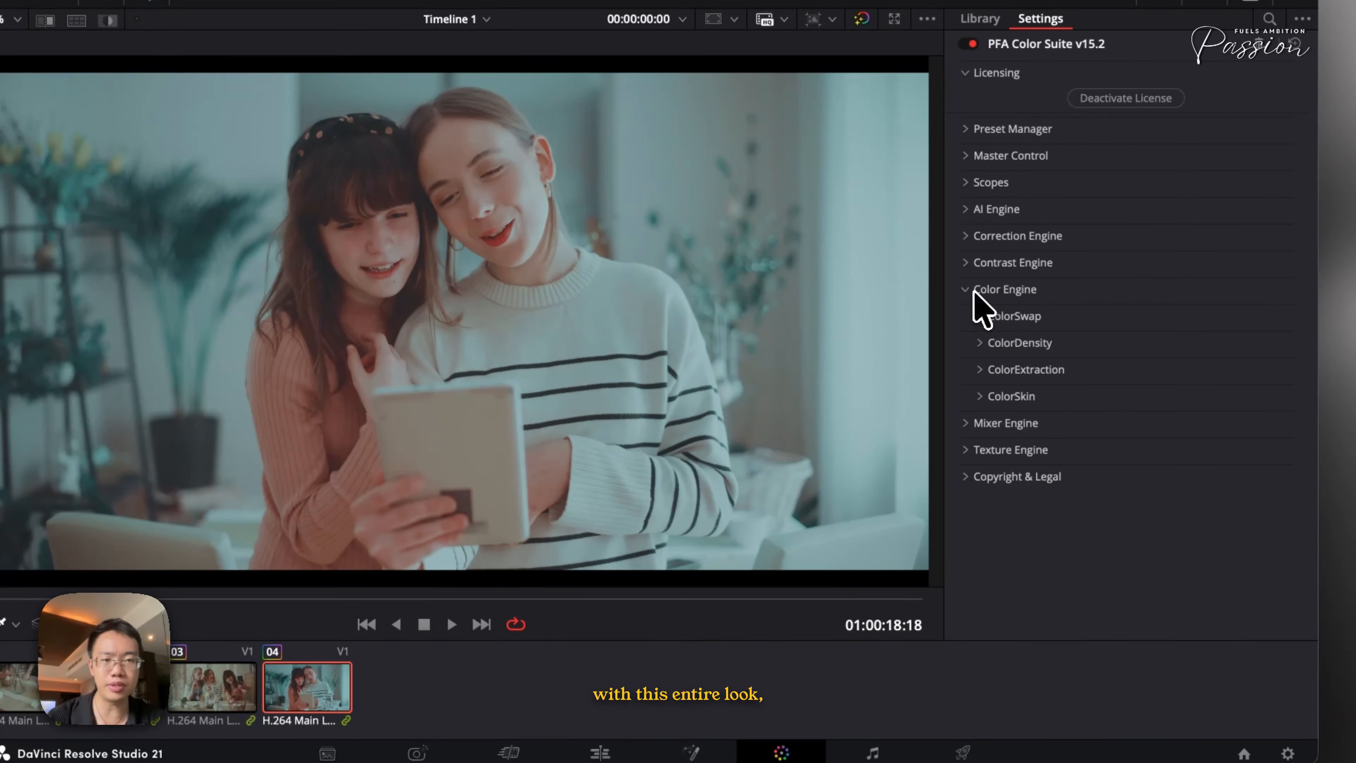
click(978, 292)
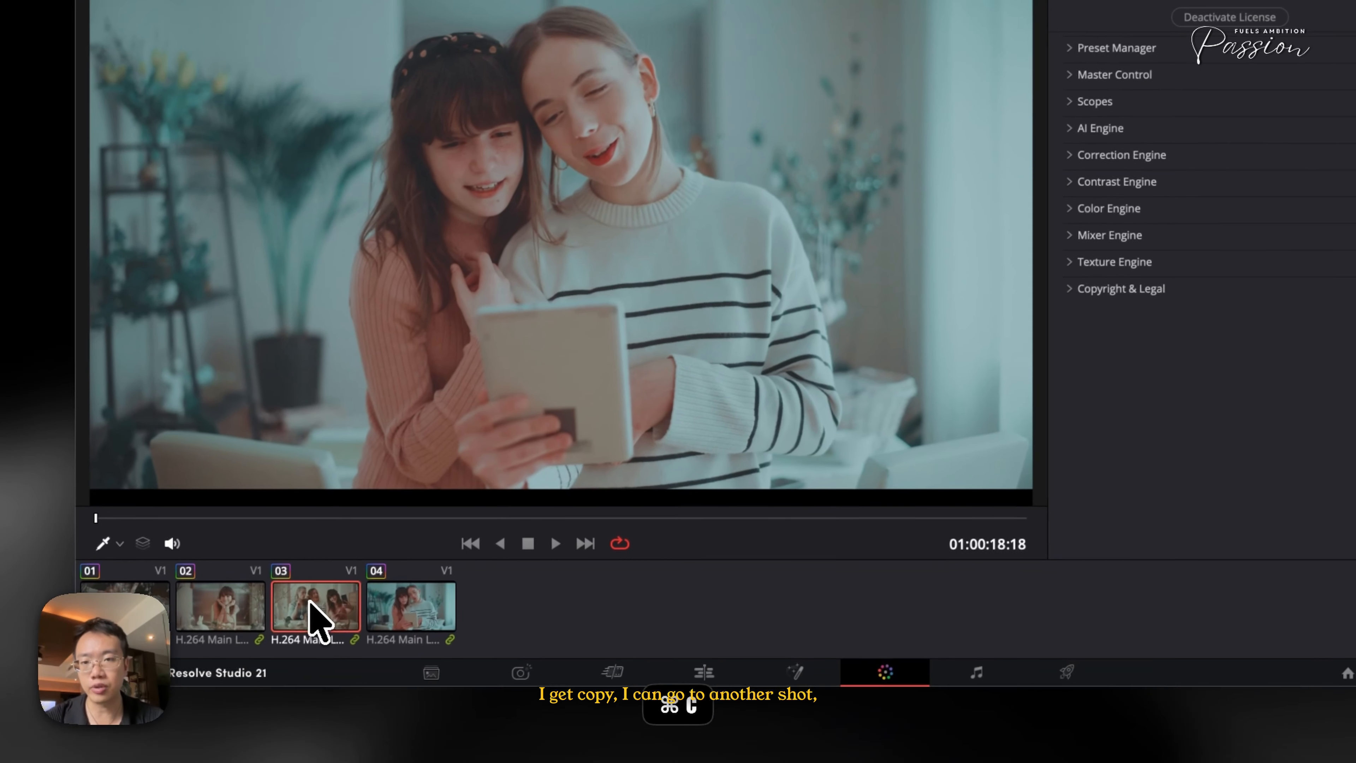
click(206, 684)
key(super+v)
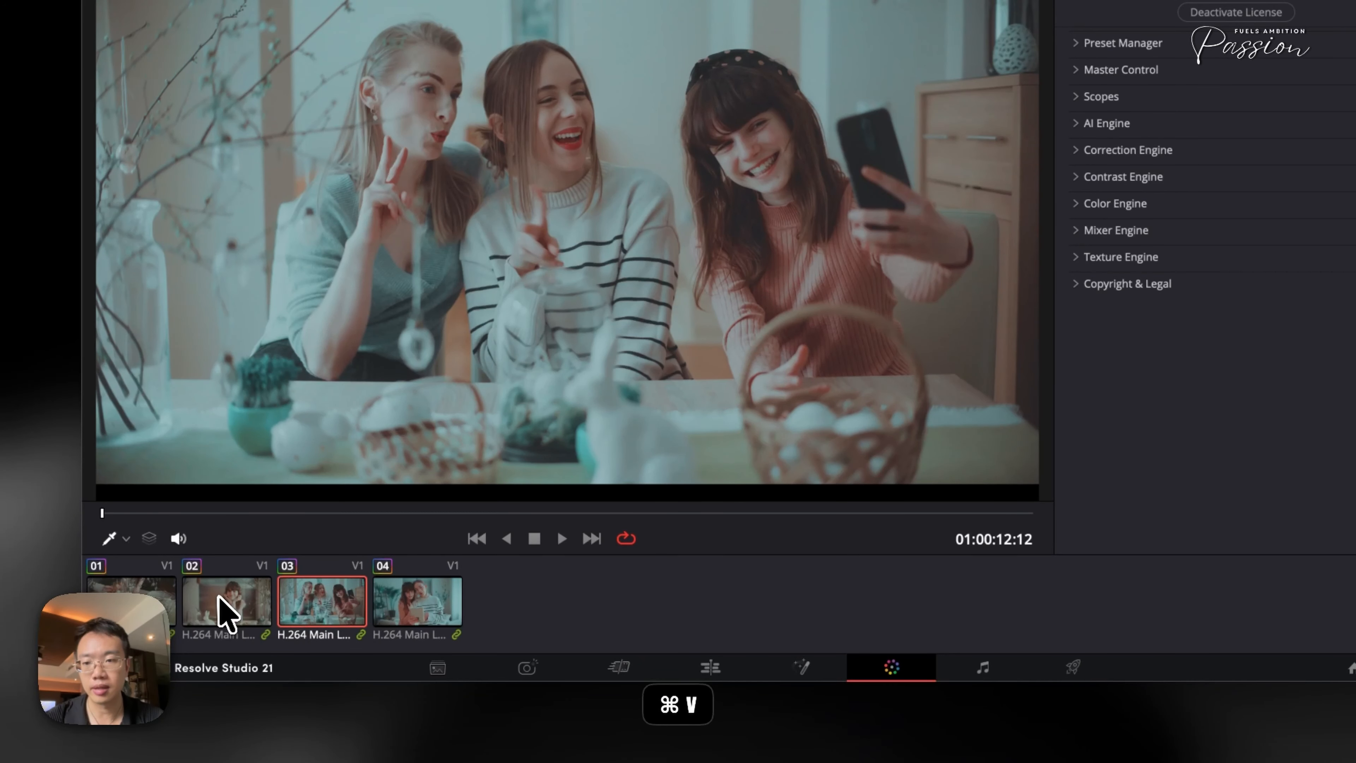
click(225, 614)
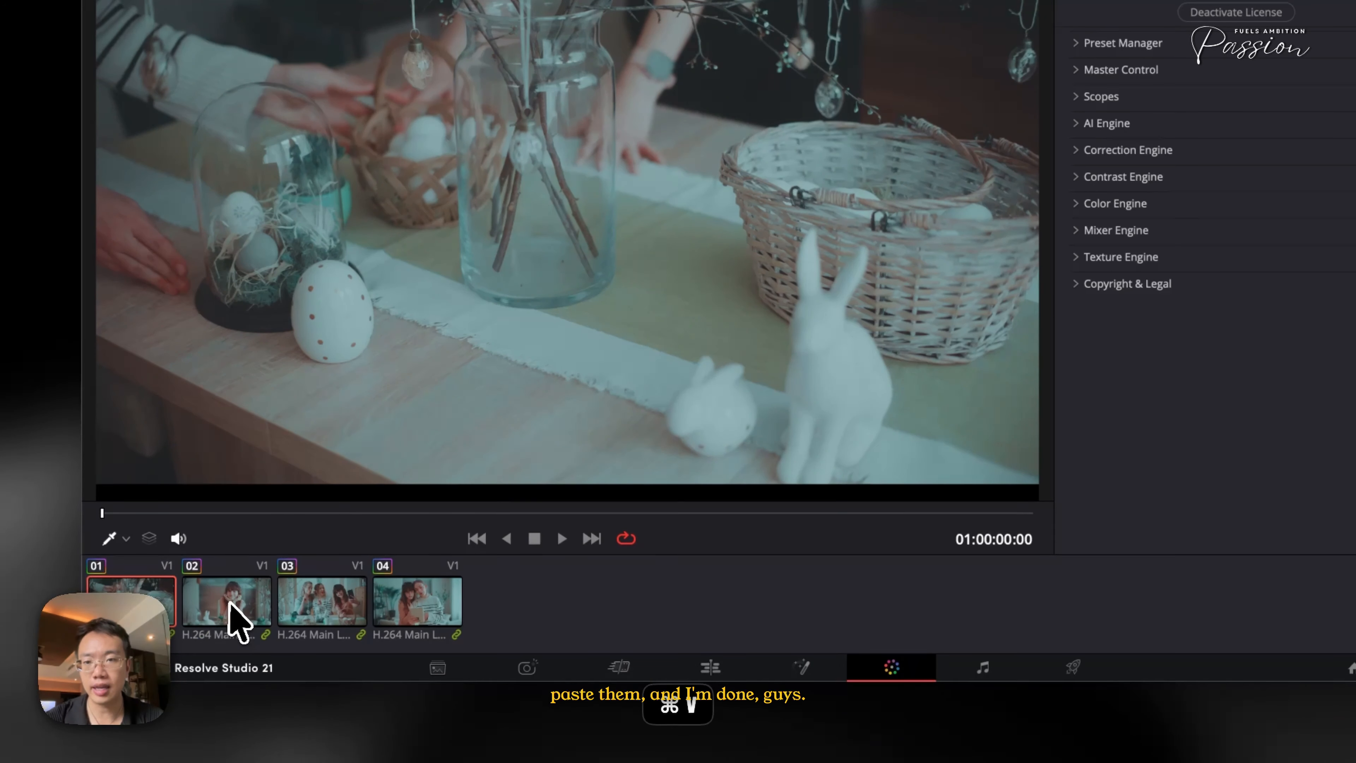
click(235, 621)
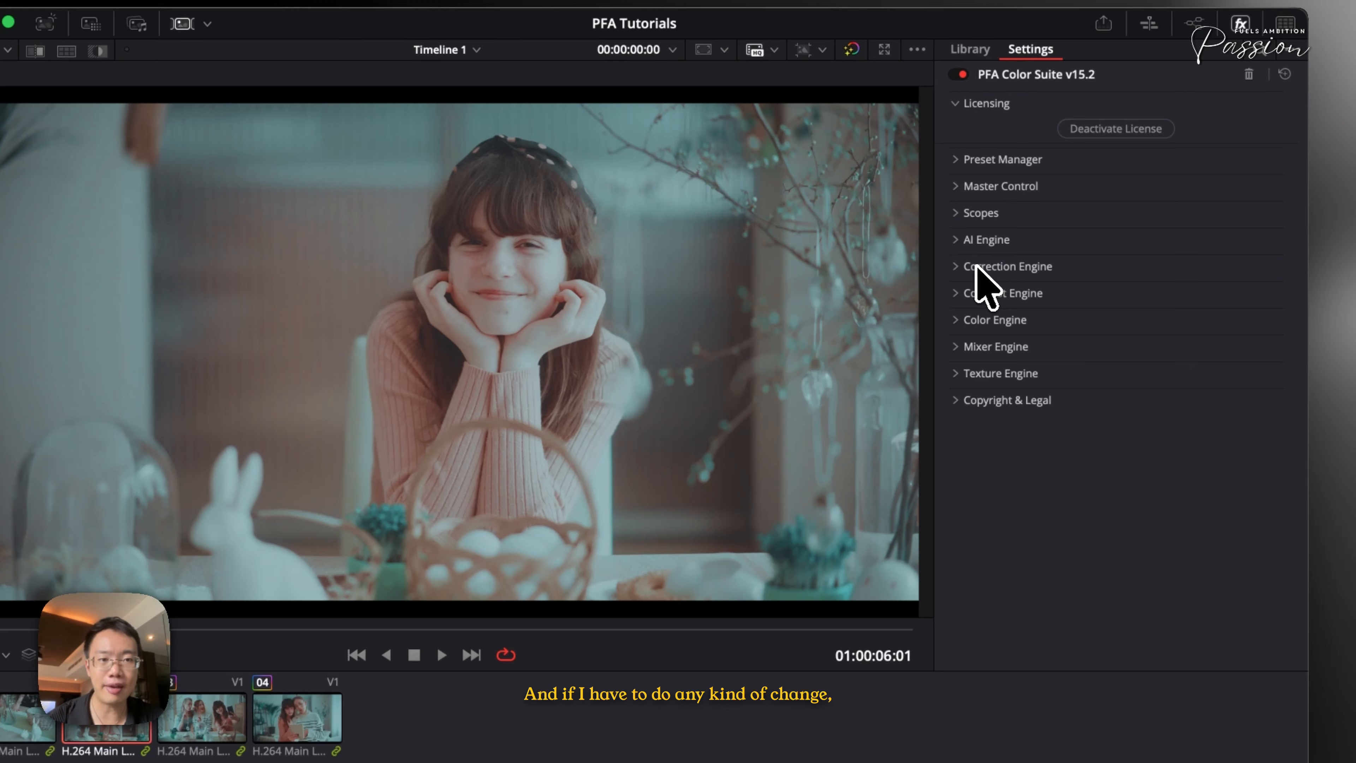
Open Correction Engine on clip 02 and set LOG Exposure to about -1.263 and De-Logify to about 0.752
click(970, 266)
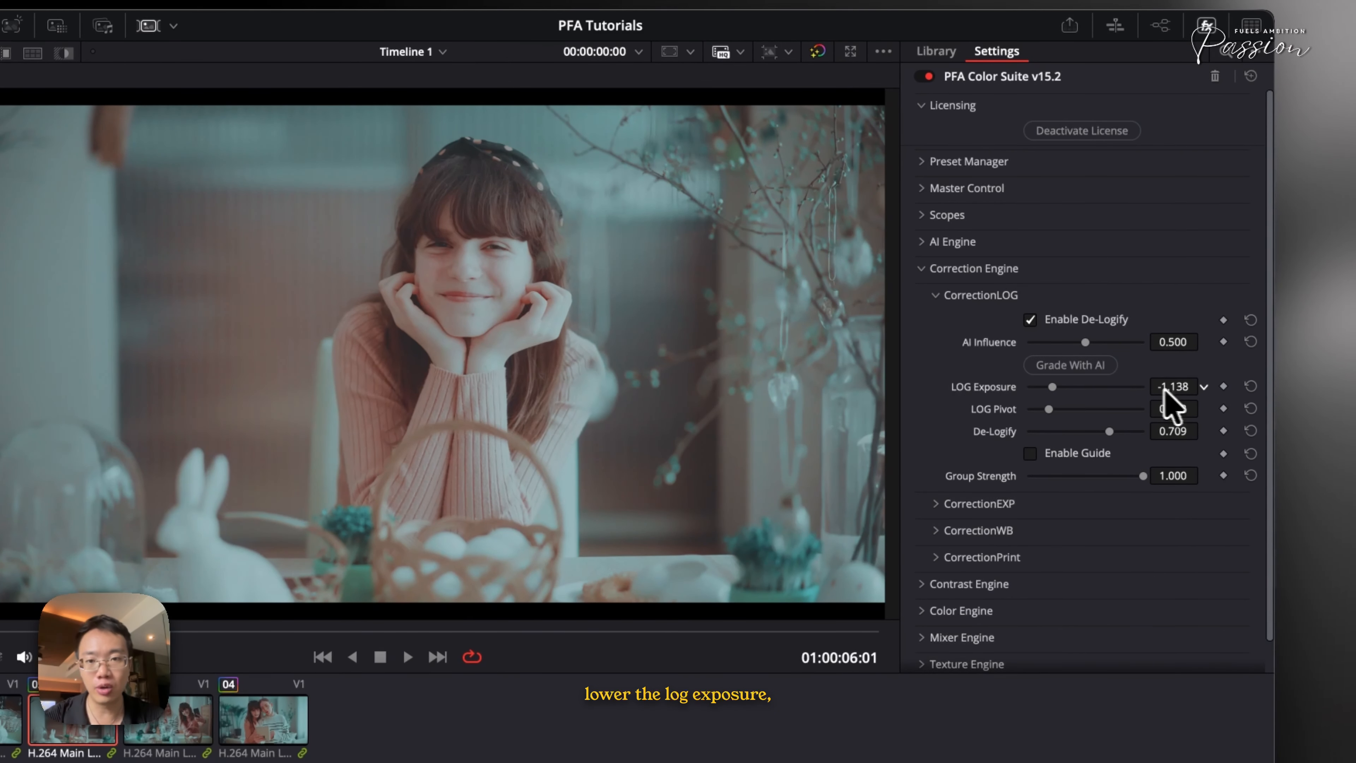
drag(1170, 388, 1052, 409)
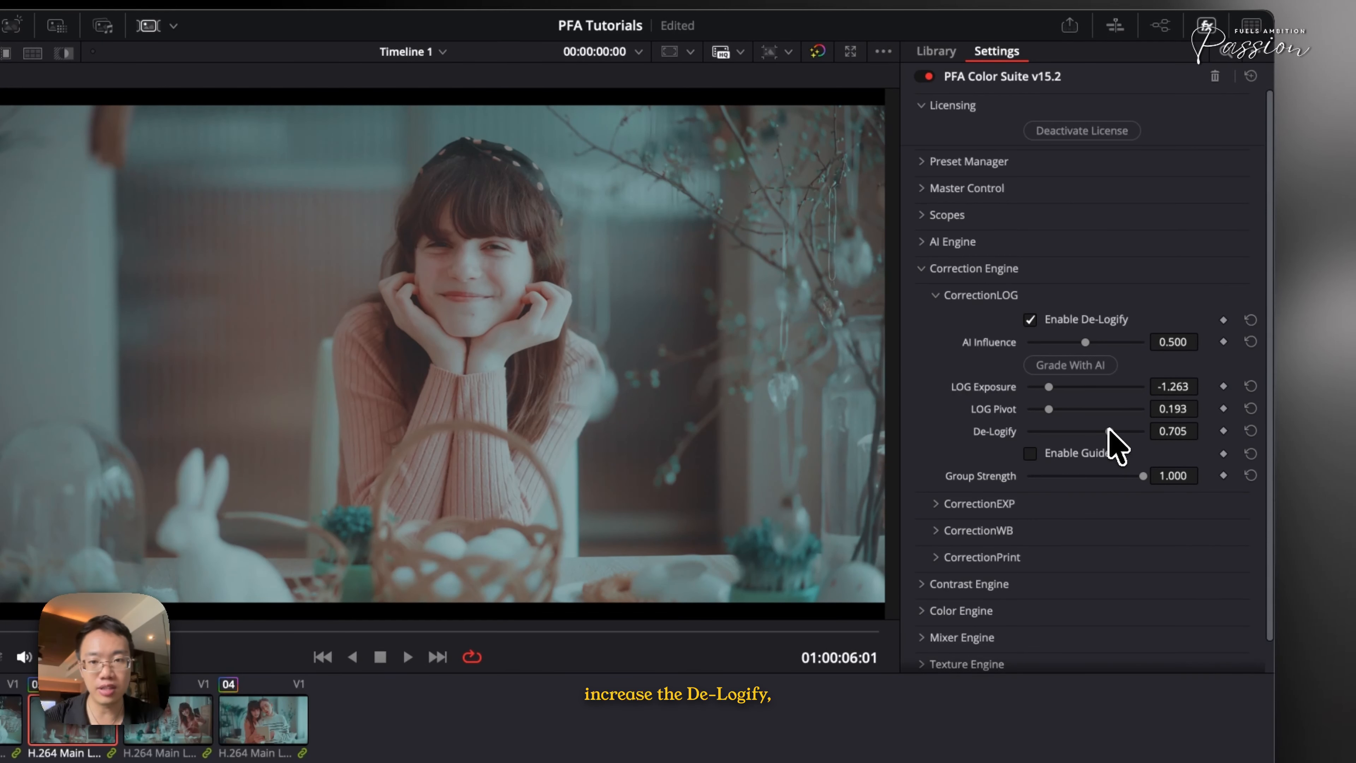
drag(1091, 431, 1107, 430)
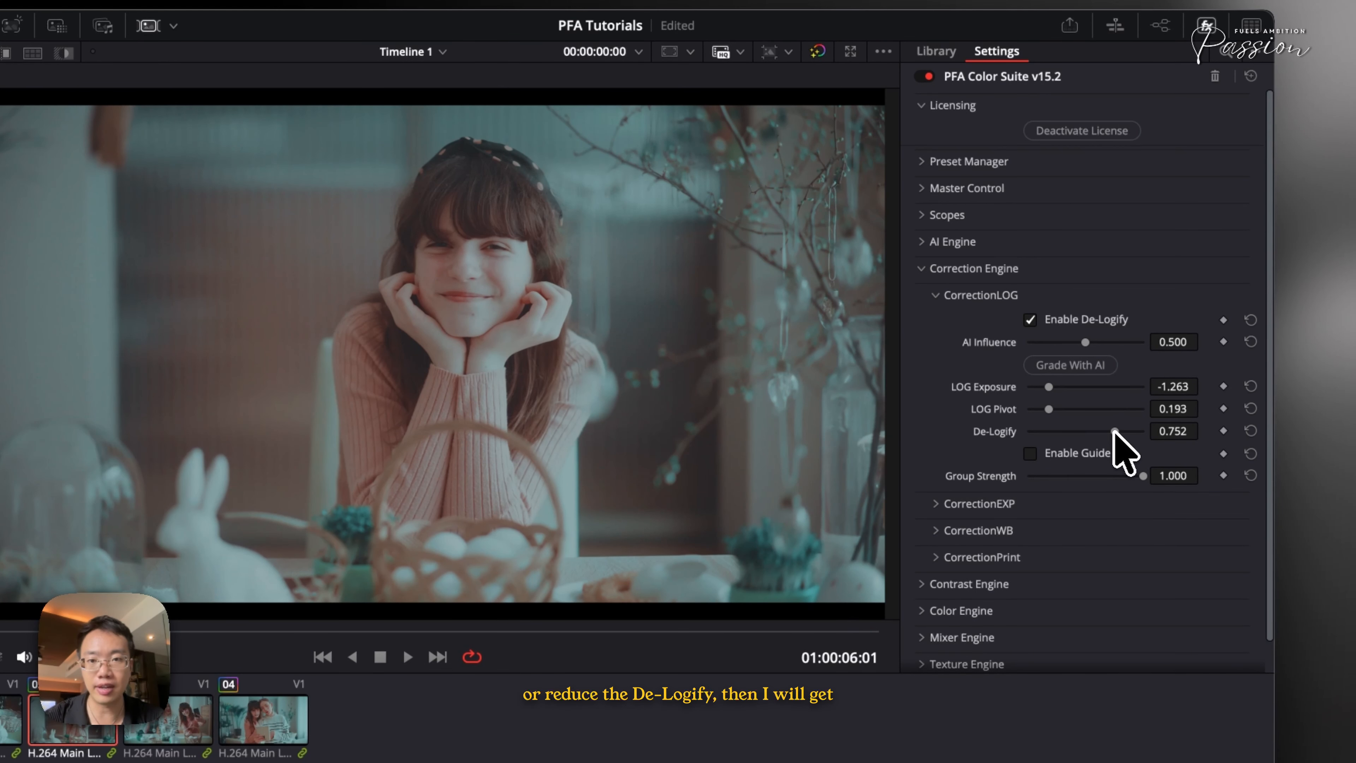
Toggle clip 02's grade off and on to compare before and after
key(super+d)
key(super+d)
key(super+d)
key(super+d)
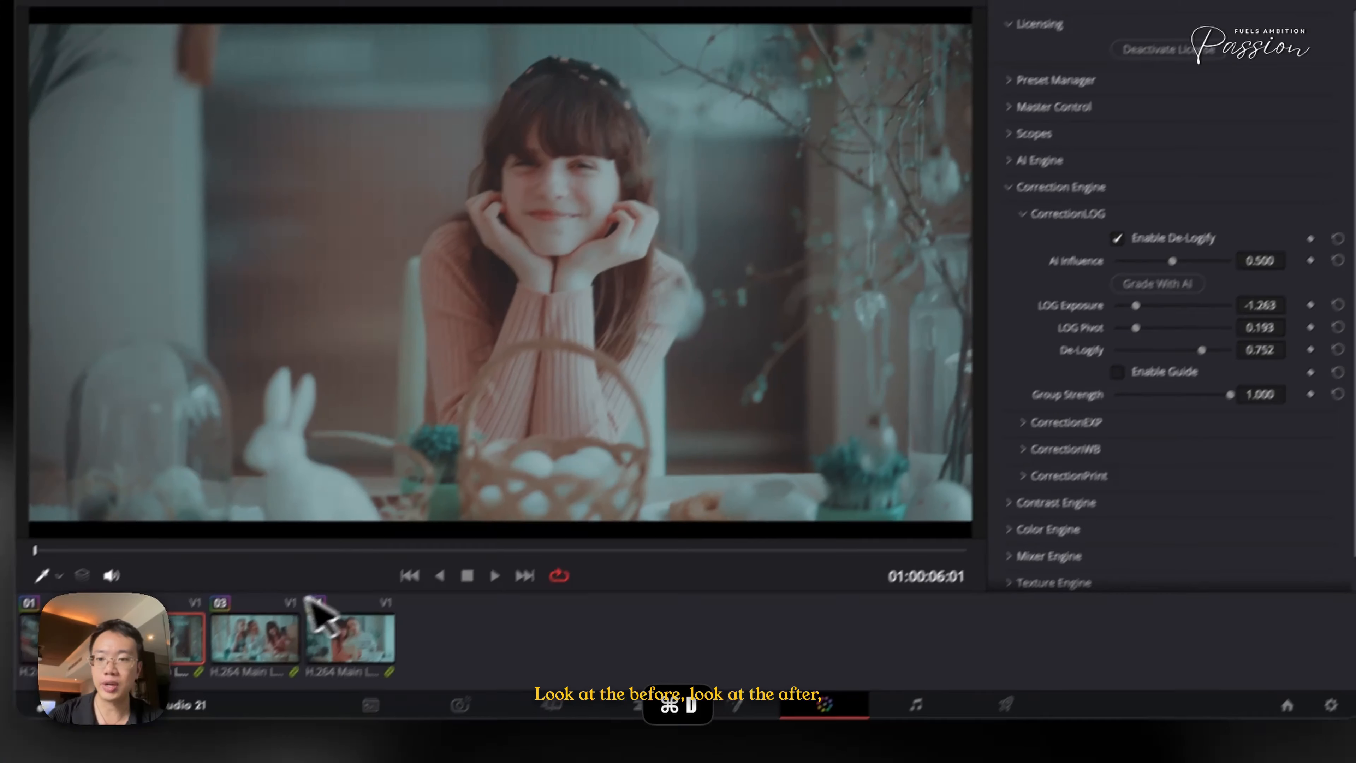
Switch between clips 04 and 02 to compare their grades
click(277, 636)
click(342, 640)
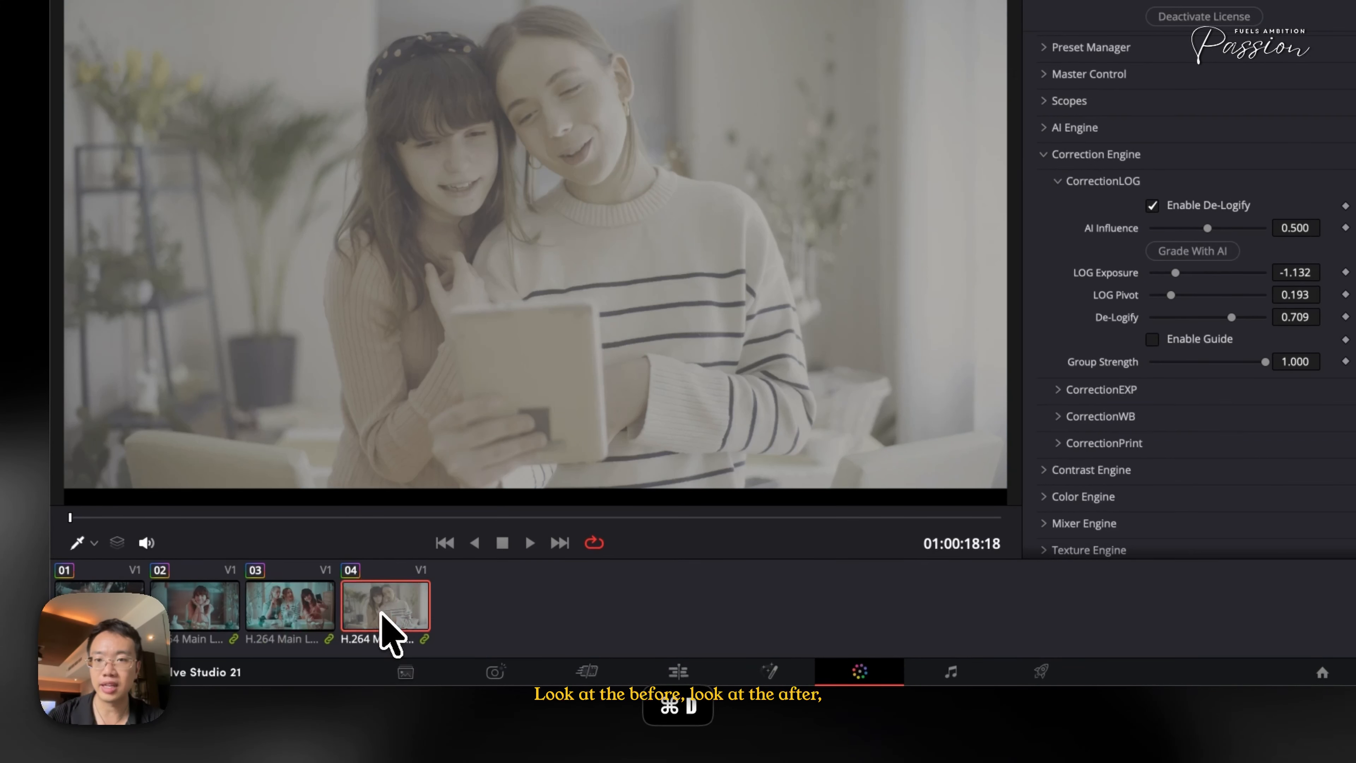
click(302, 634)
click(170, 630)
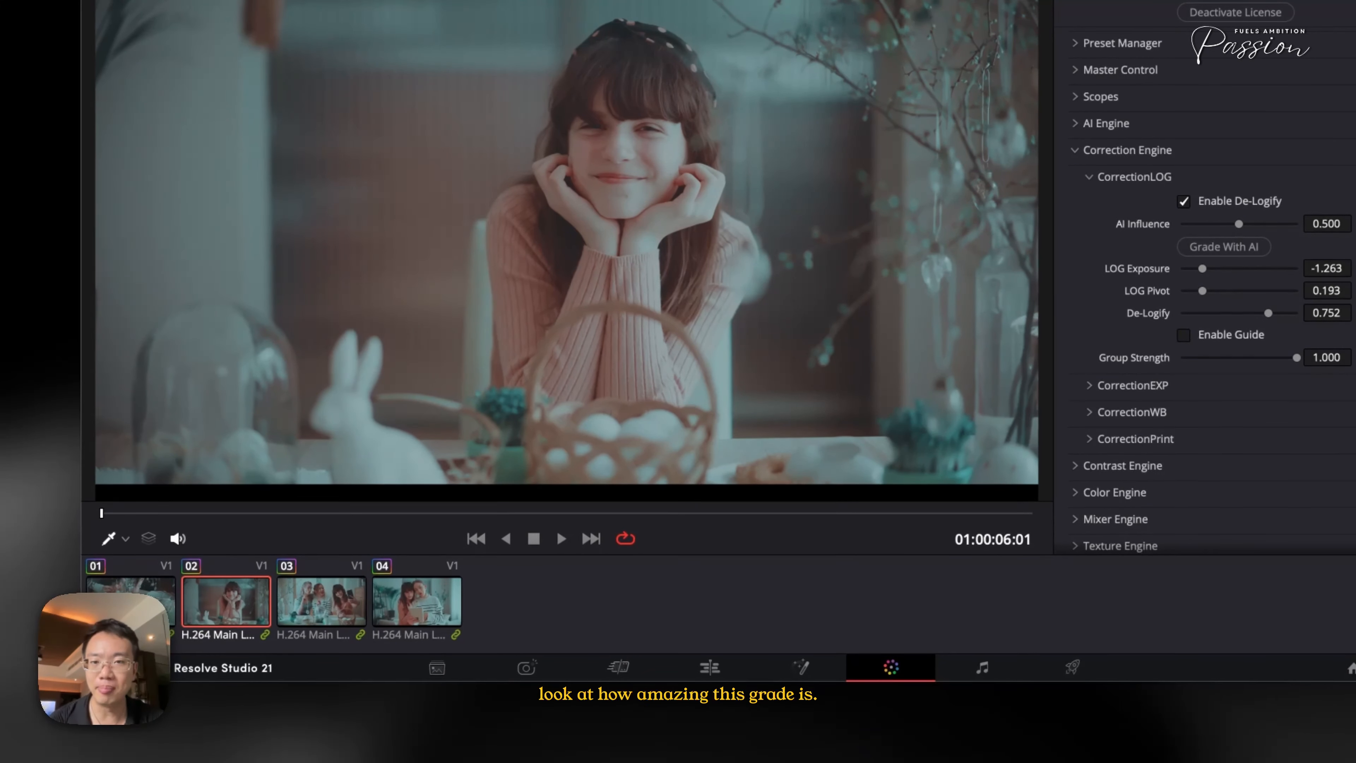